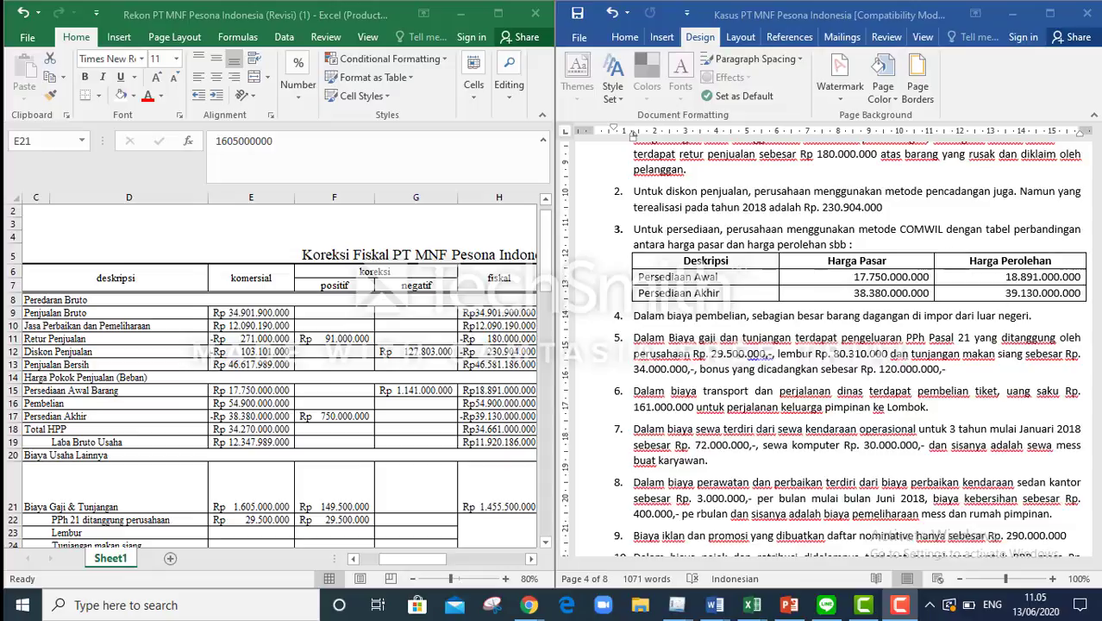
Review the income statement in the case document and select the note 1 text about sales returns.
click(1097, 440)
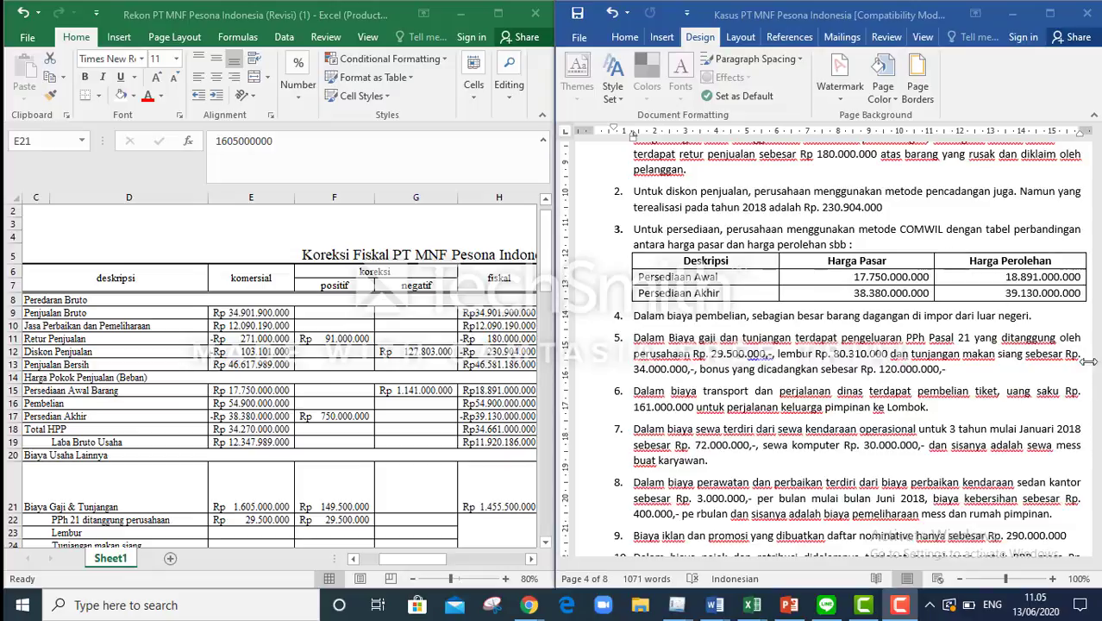
drag(1097, 321, 1097, 257)
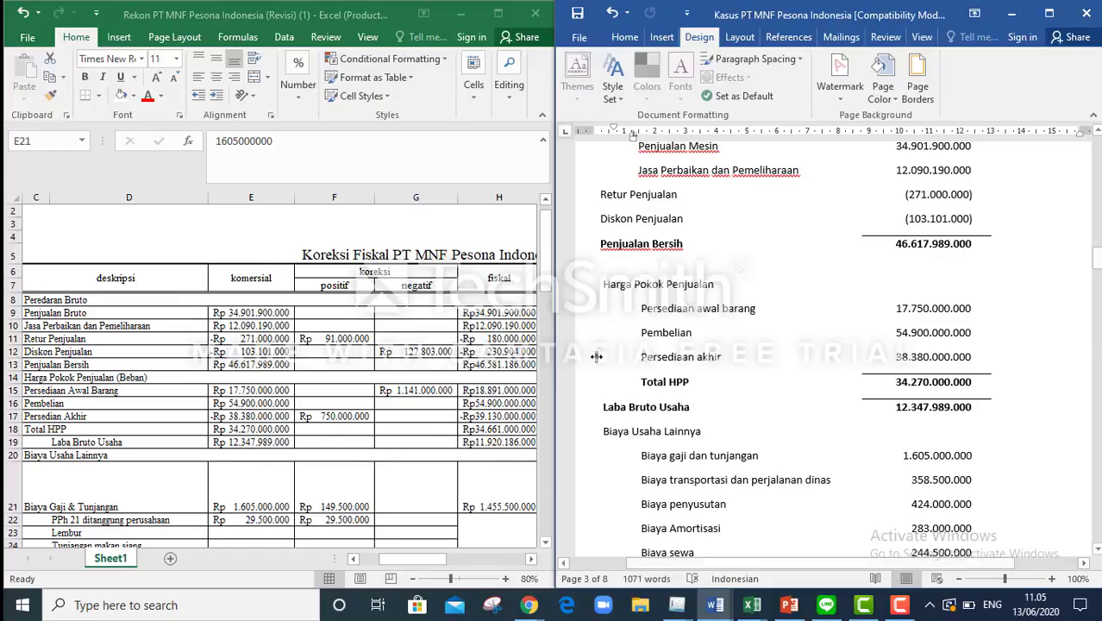
drag(1095, 263, 1097, 323)
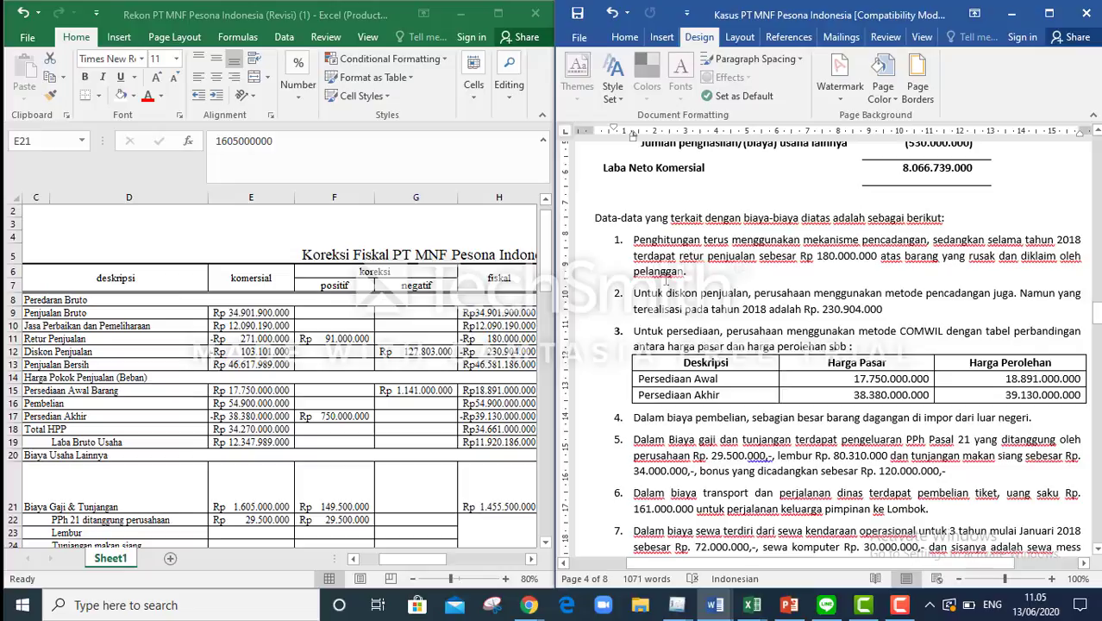
drag(637, 244, 750, 283)
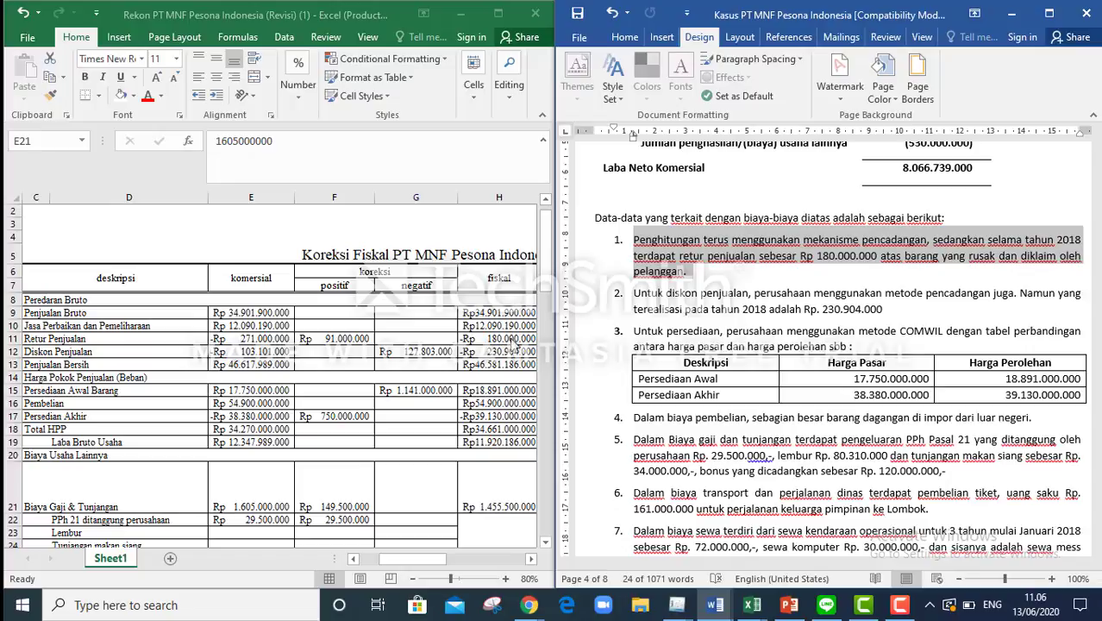
Examine the fiscal, commercial and positive-correction amounts of the Retur Penjualan row in the reconciliation worksheet.
click(468, 338)
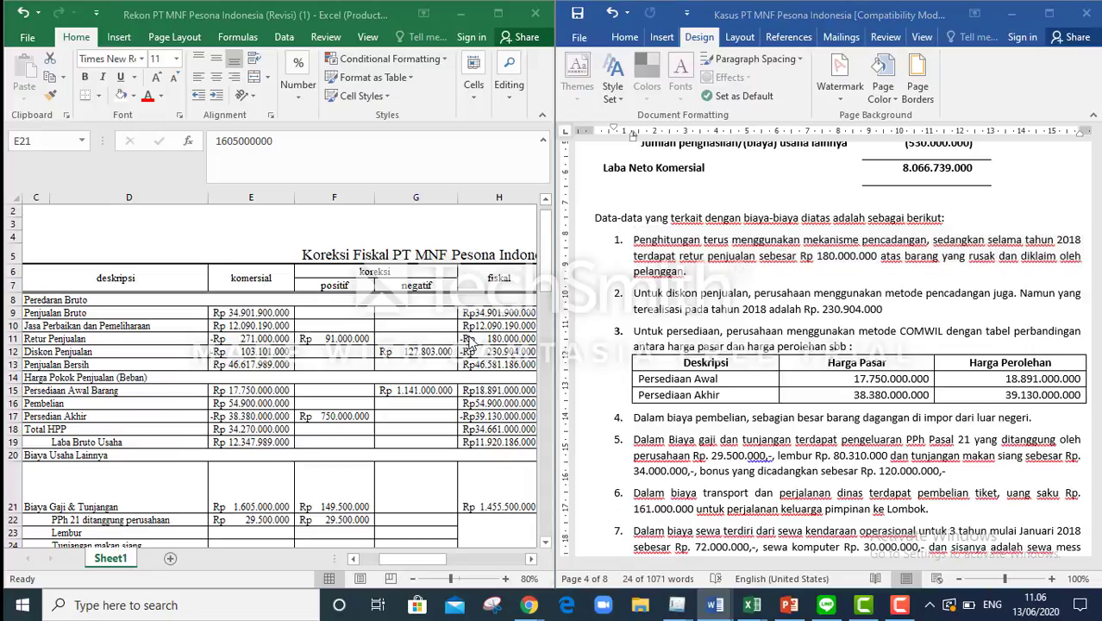
click(480, 339)
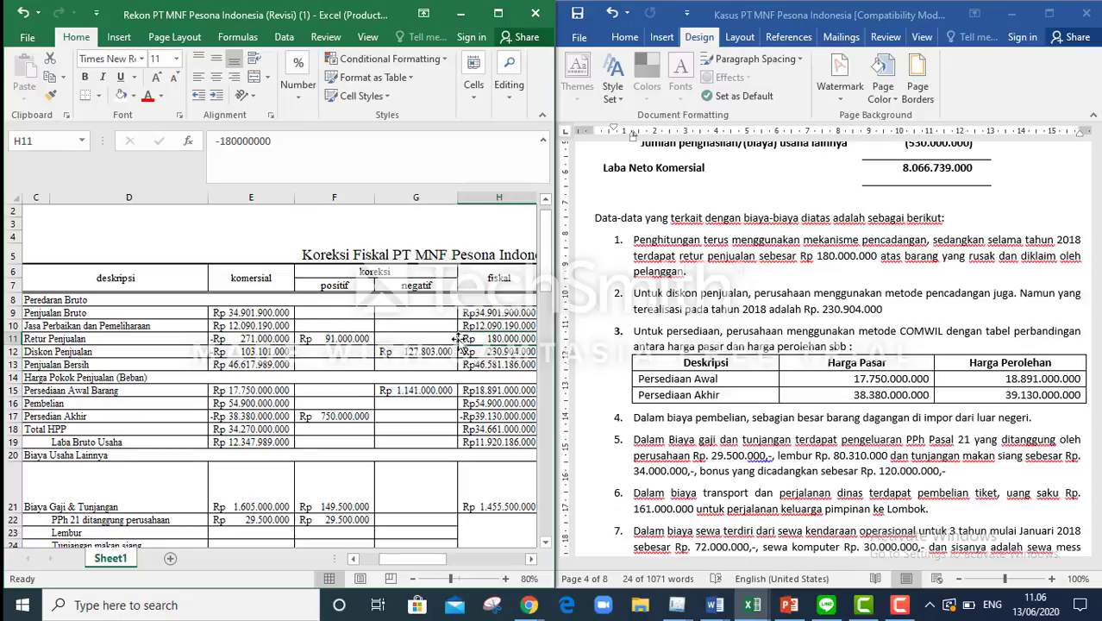
click(235, 336)
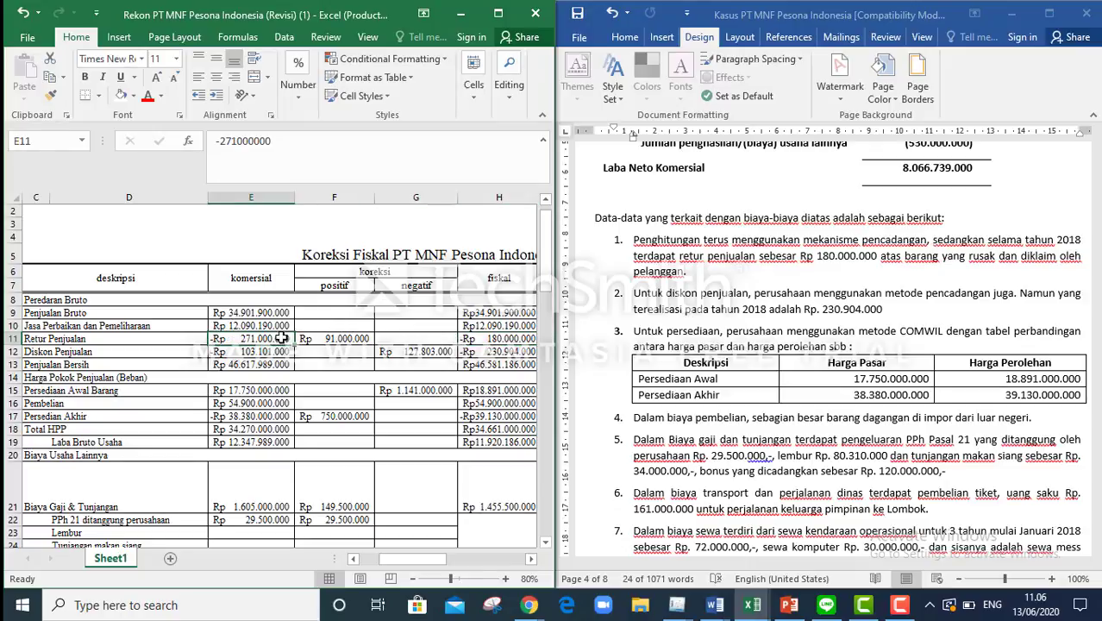
click(464, 336)
click(353, 339)
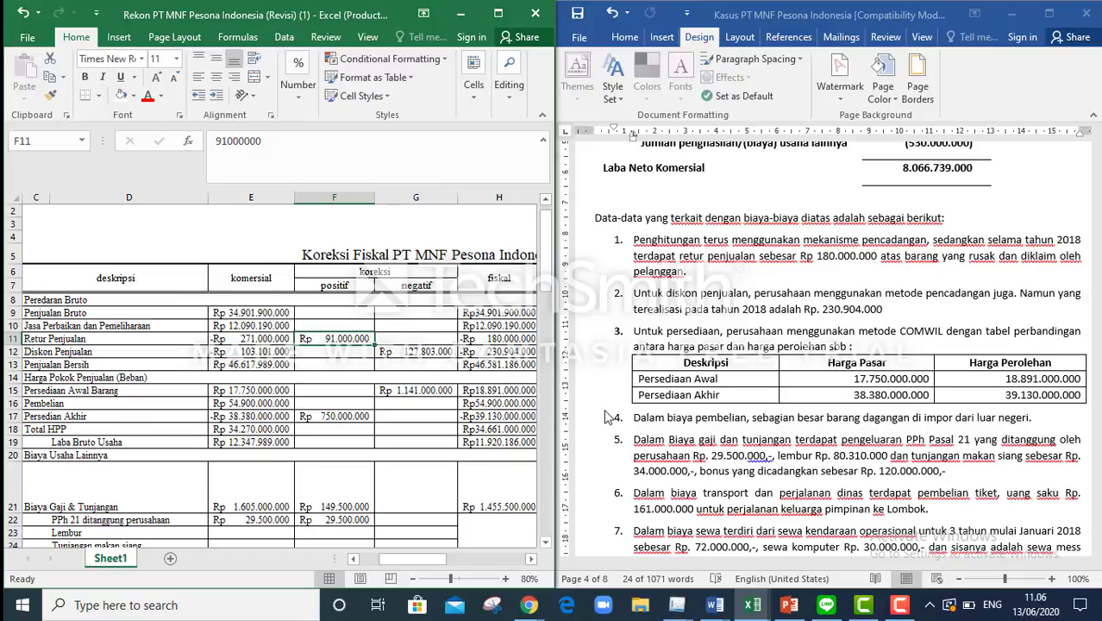
Select the realised sales discount amount in note 2 and compare it with the Diskon Penjualan row's fiscal and commercial amounts.
click(652, 294)
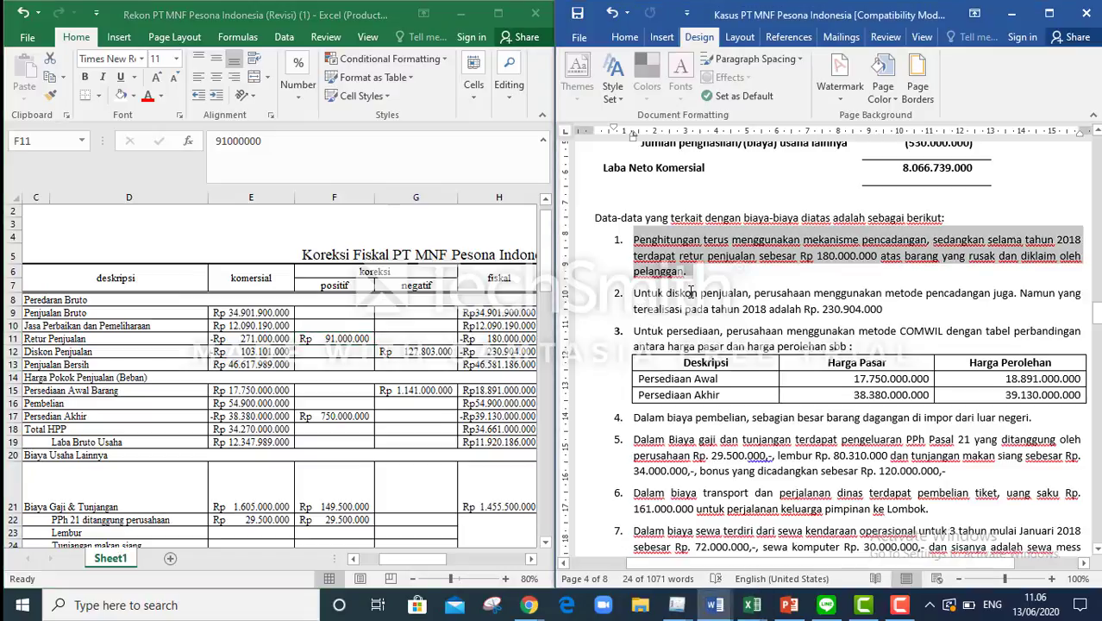
click(656, 294)
drag(656, 294, 883, 309)
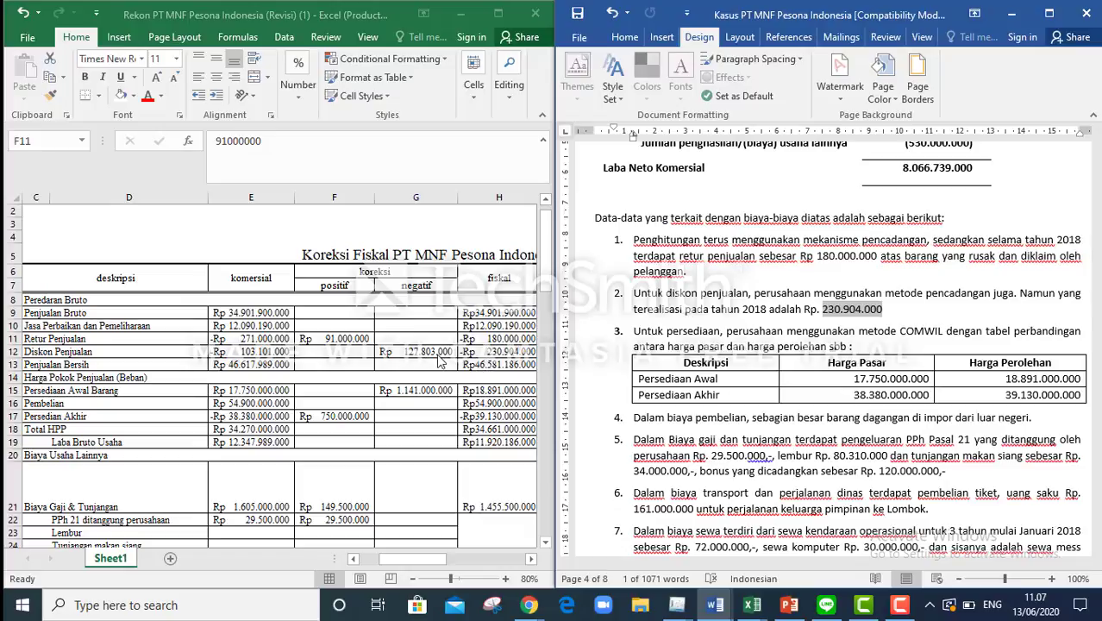
click(488, 353)
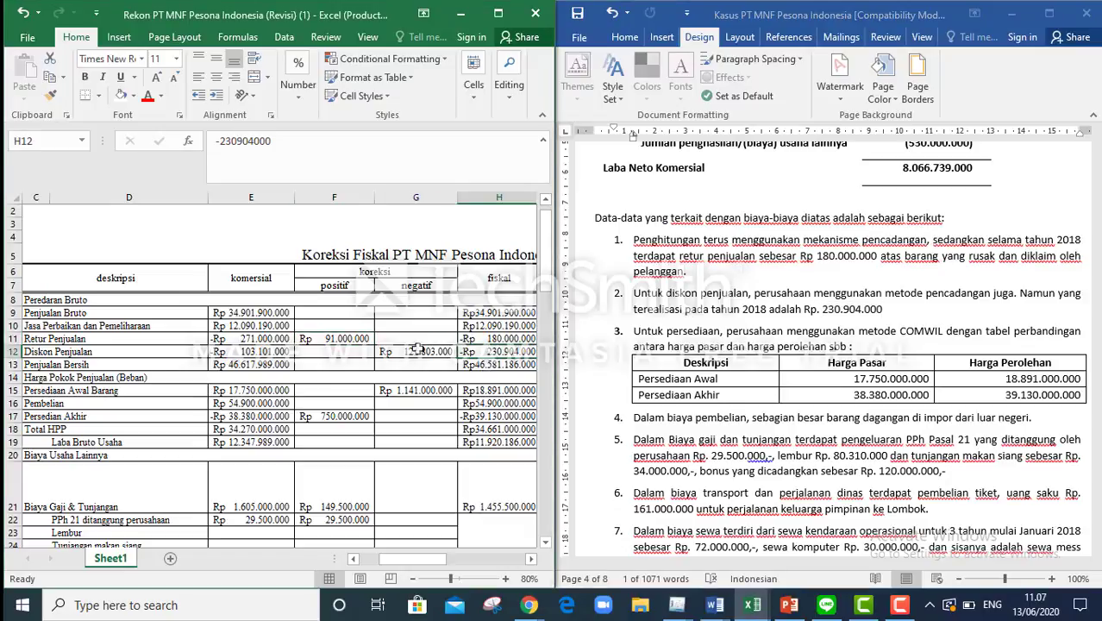
click(285, 351)
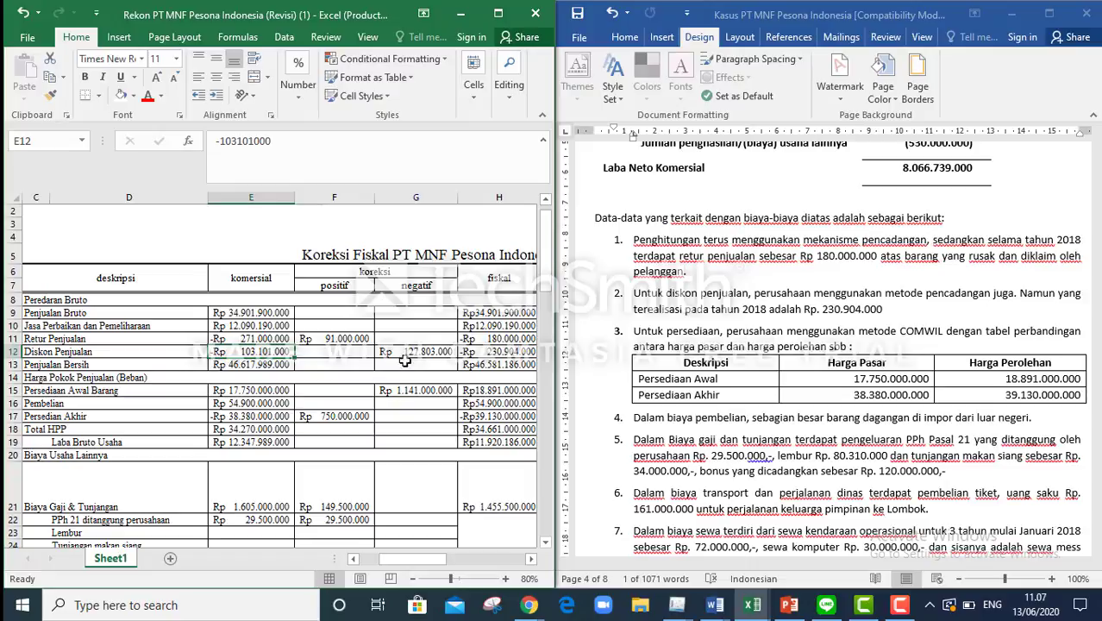
Examine the negative-correction formula of the Diskon Penjualan row against its fiscal and commercial amounts.
mouse_move(388, 566)
mouse_down()
mouse_move(412, 566)
mouse_move(389, 563)
mouse_up()
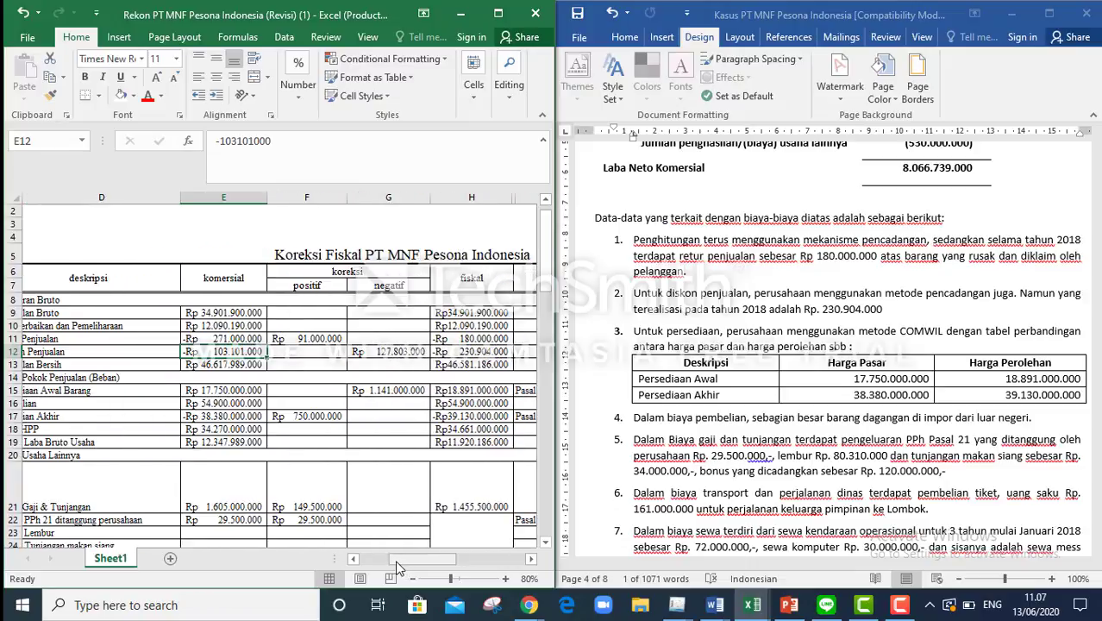
click(366, 337)
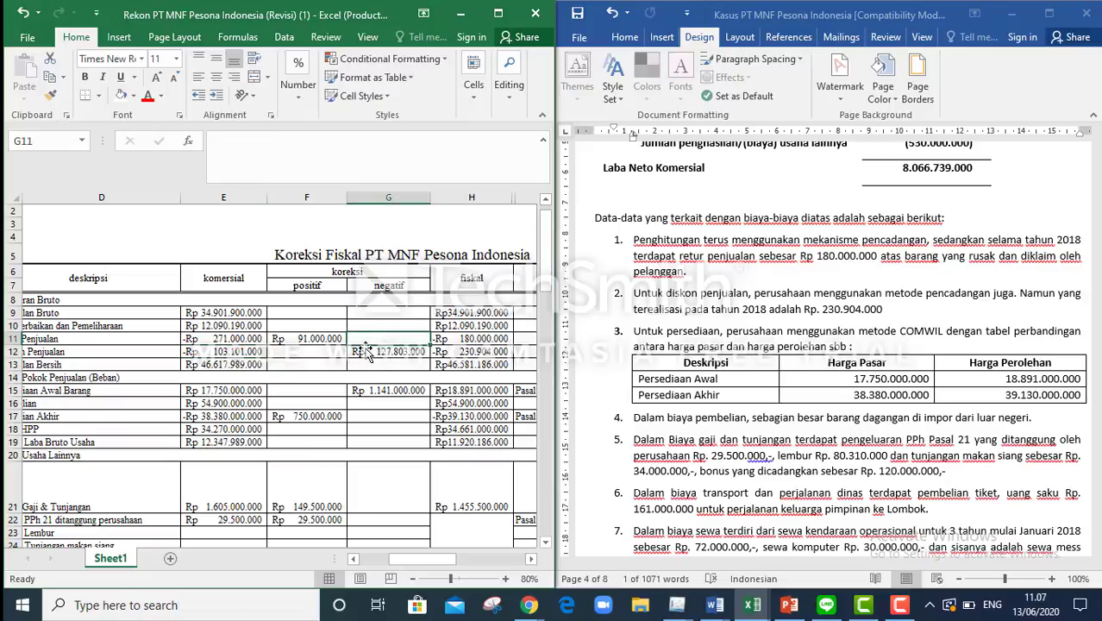
click(366, 348)
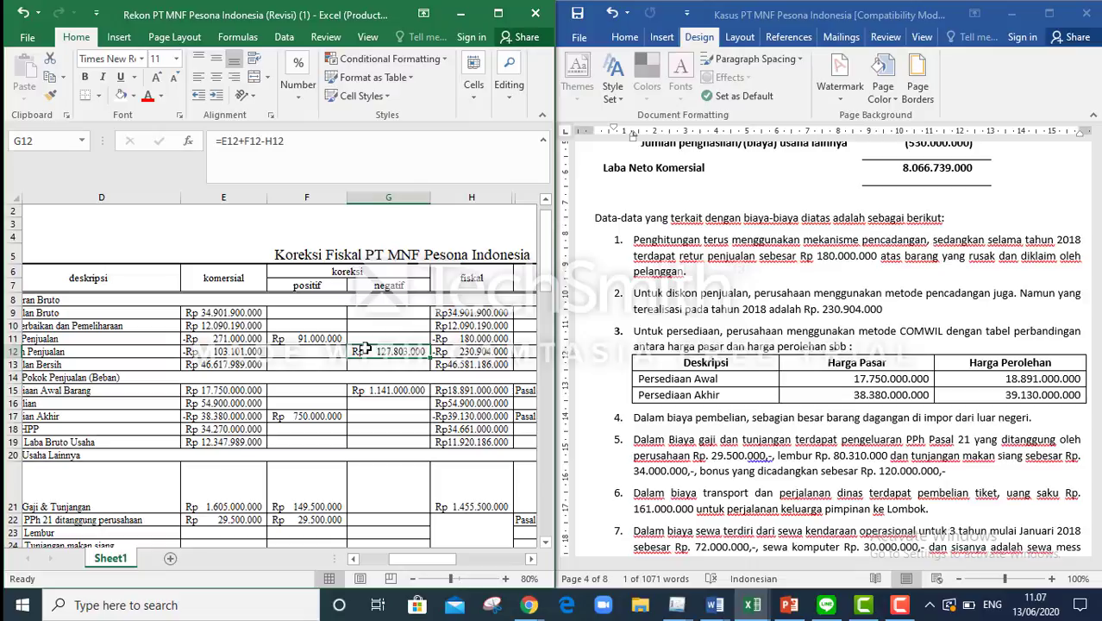
click(459, 352)
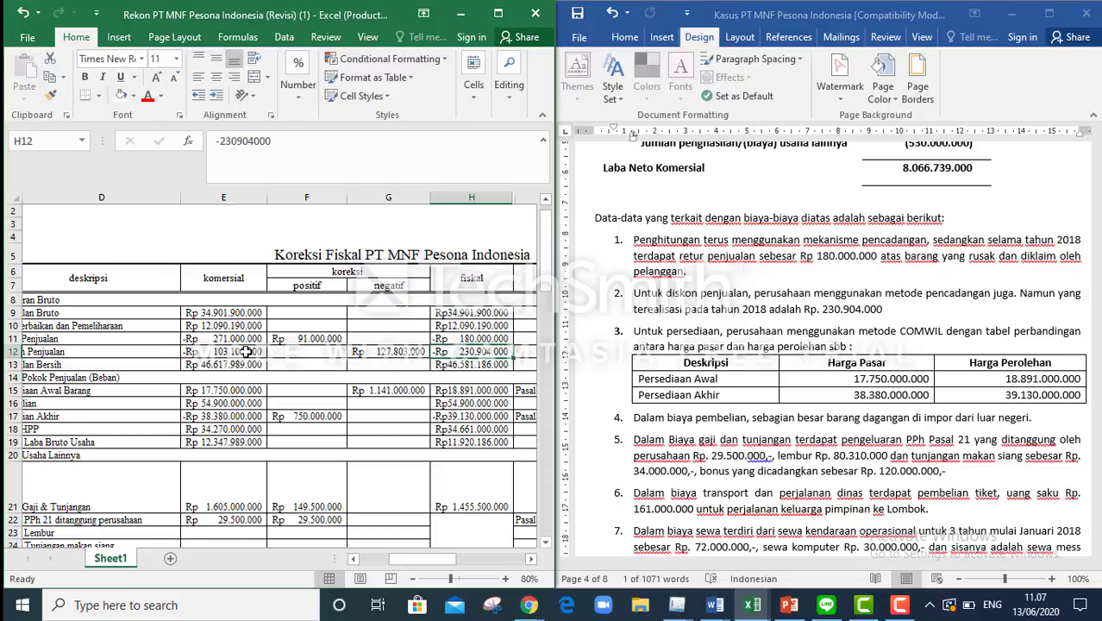
click(246, 352)
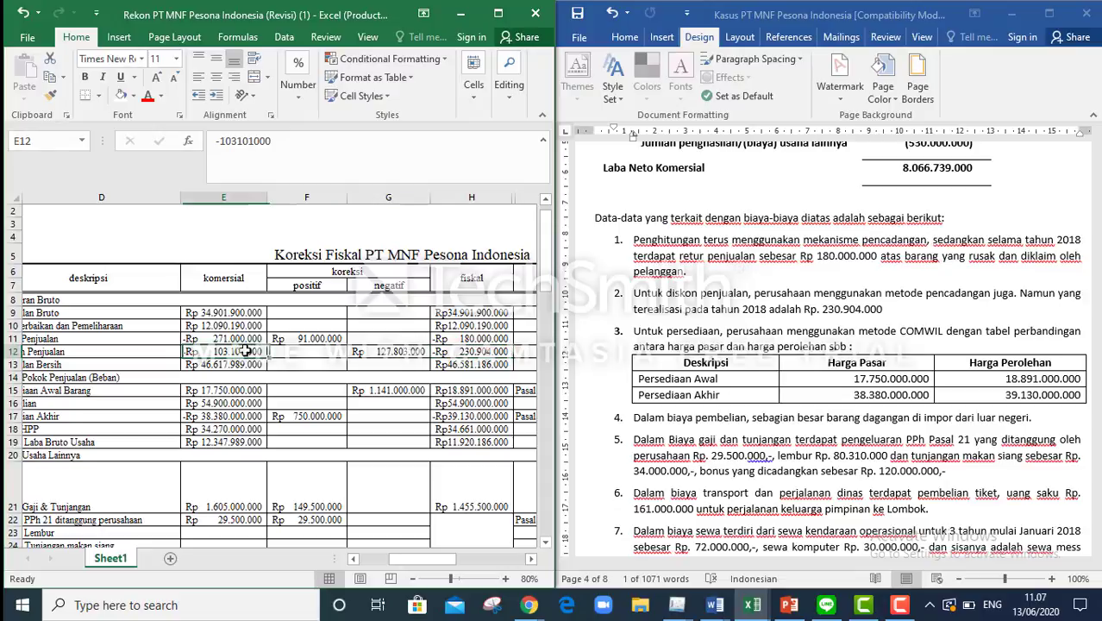
click(402, 352)
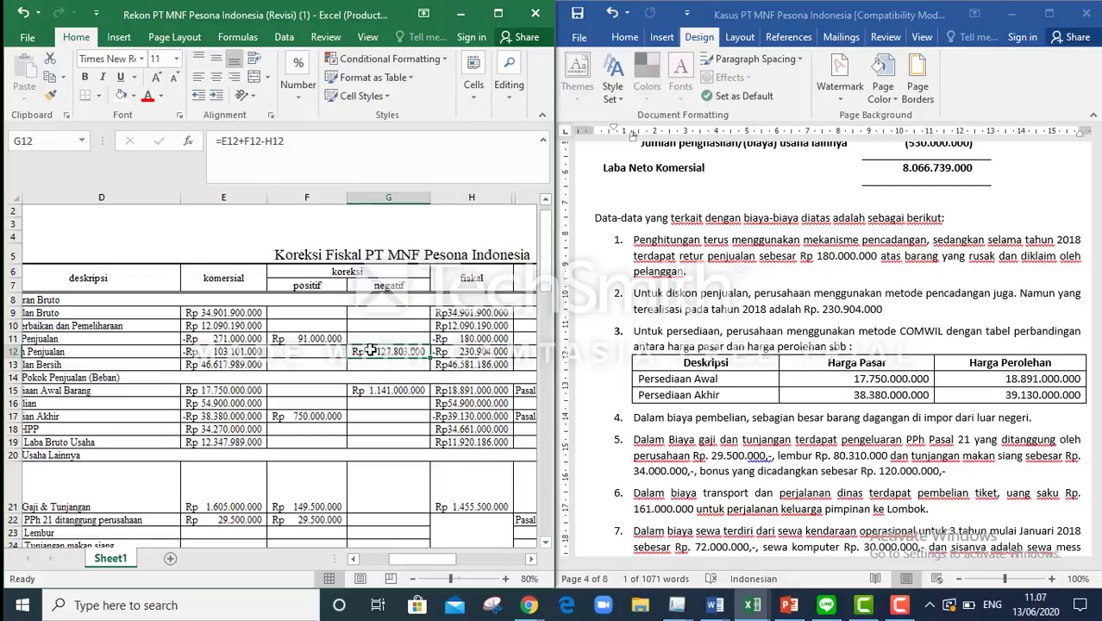
Examine the note 3 inventory table, selecting the inventory labels and the opening inventory's Harga Pasar and Harga Perolehan amounts.
click(655, 351)
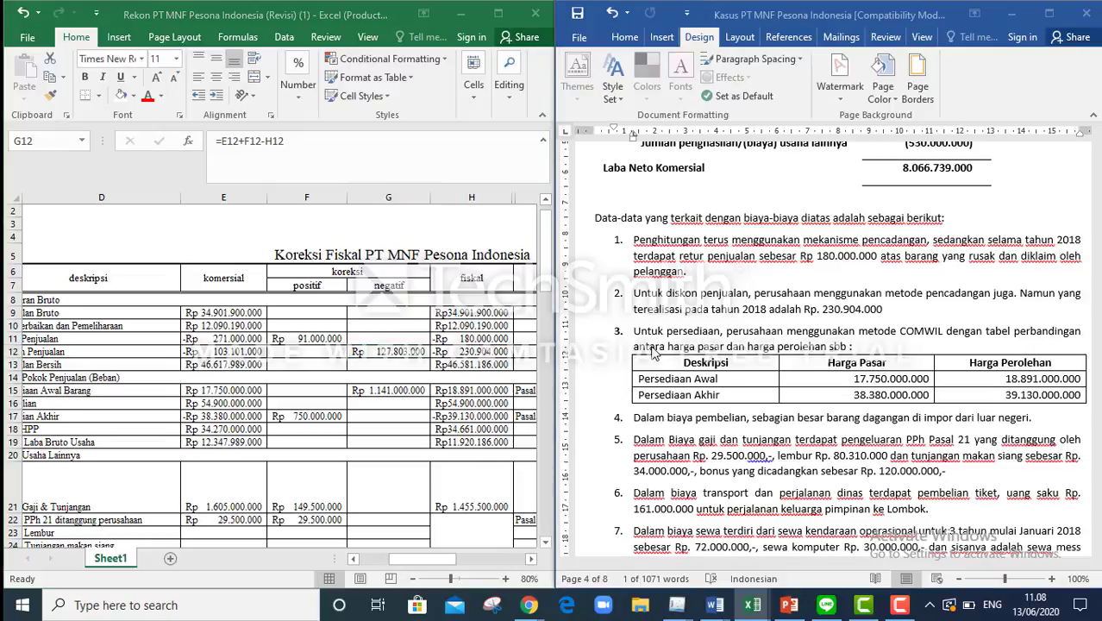
drag(640, 379, 723, 378)
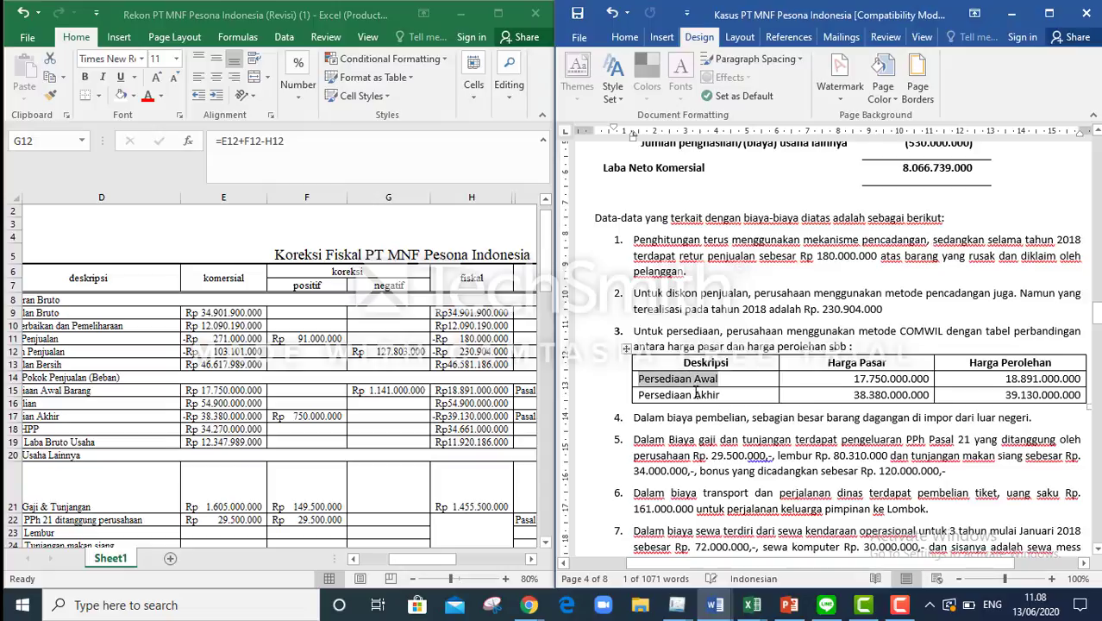
drag(640, 395, 738, 394)
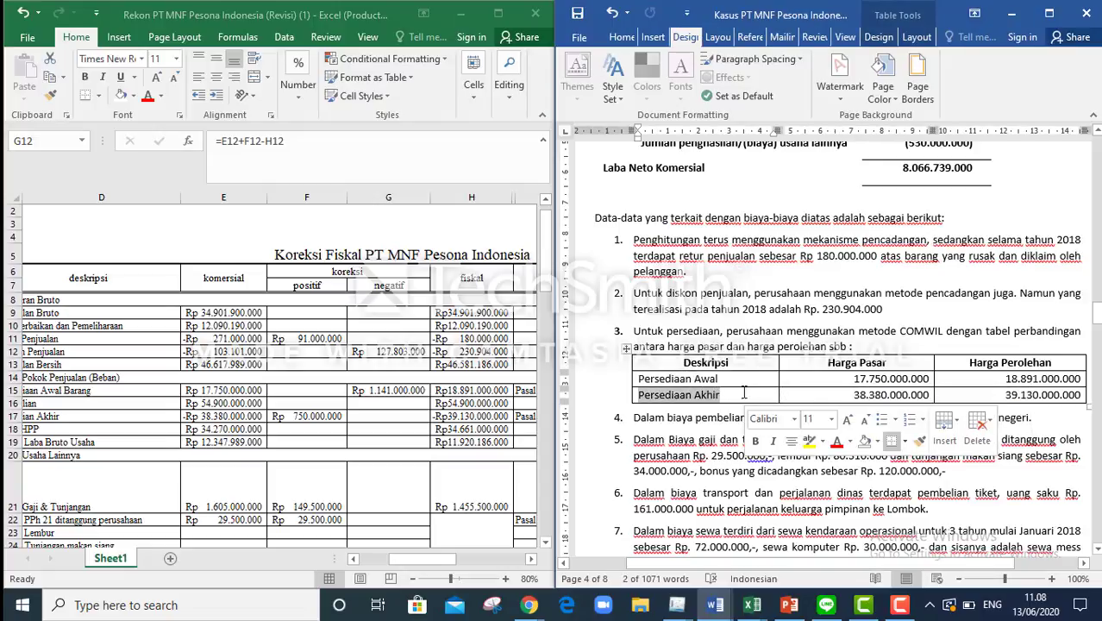
click(732, 378)
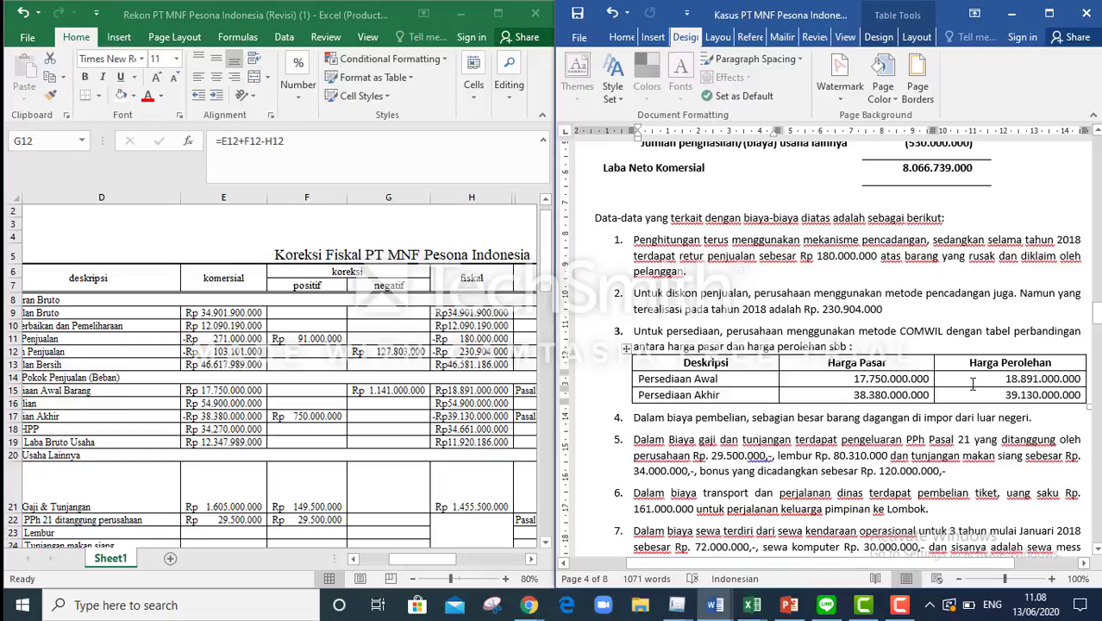
drag(1002, 379, 1083, 380)
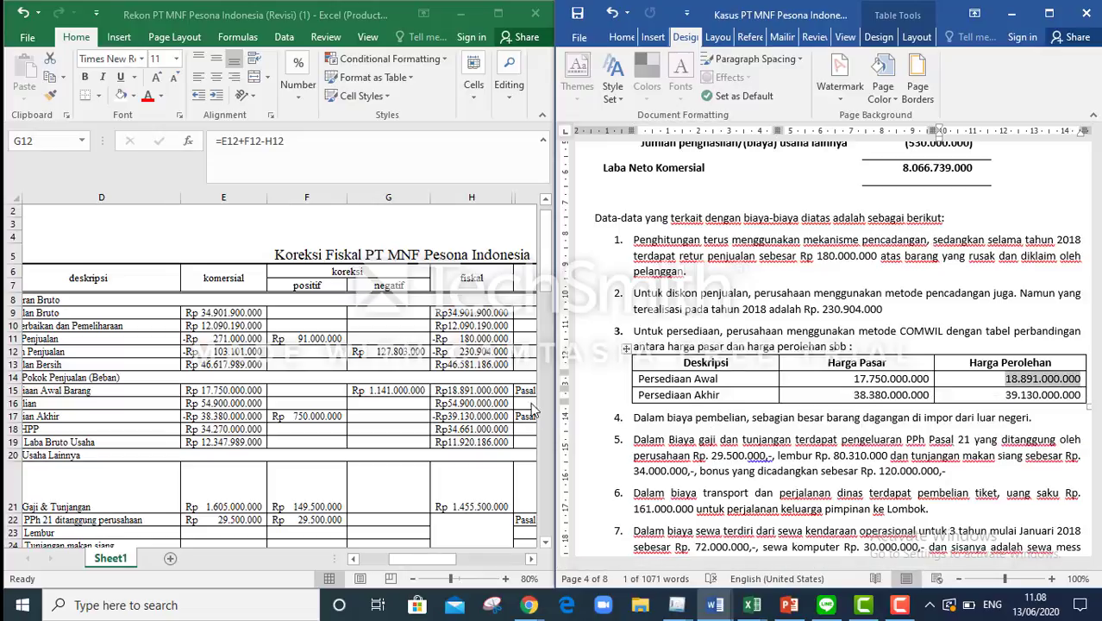
click(835, 380)
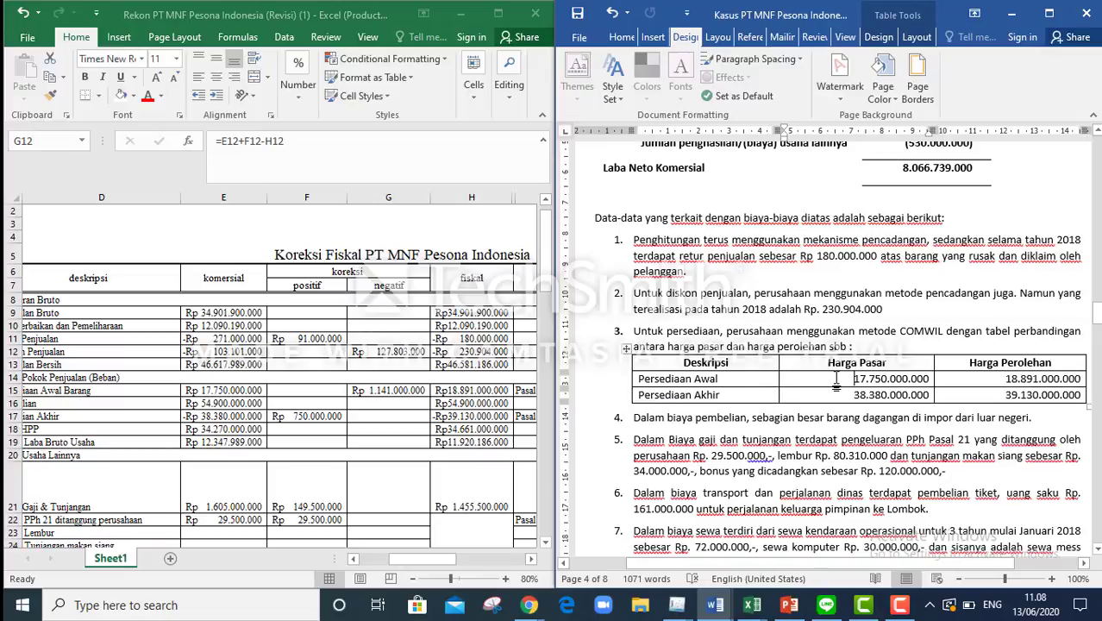
drag(836, 380, 929, 381)
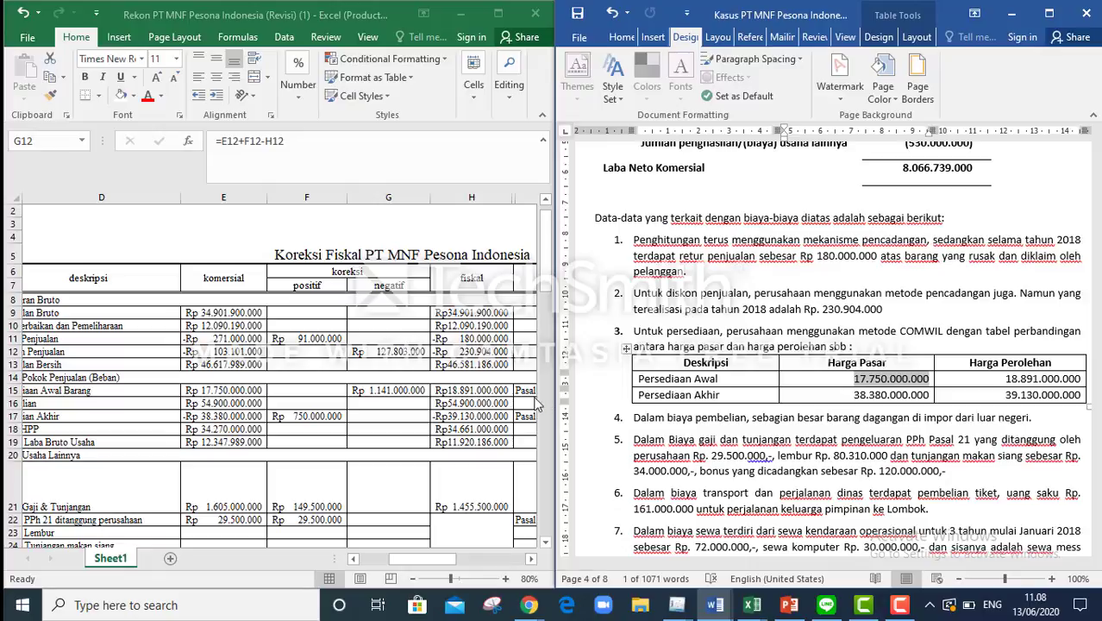
drag(976, 380, 1083, 380)
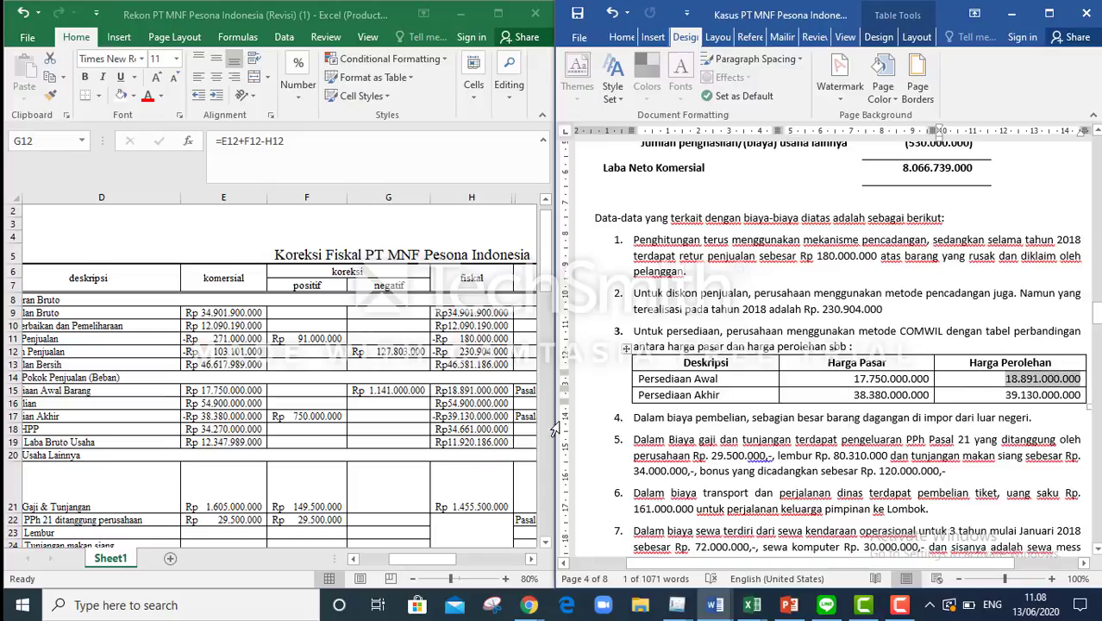
Check the fiscal amount of the Persediaan Awal Barang row, undoing the stray edit made in the worksheet.
click(447, 393)
key(F2)
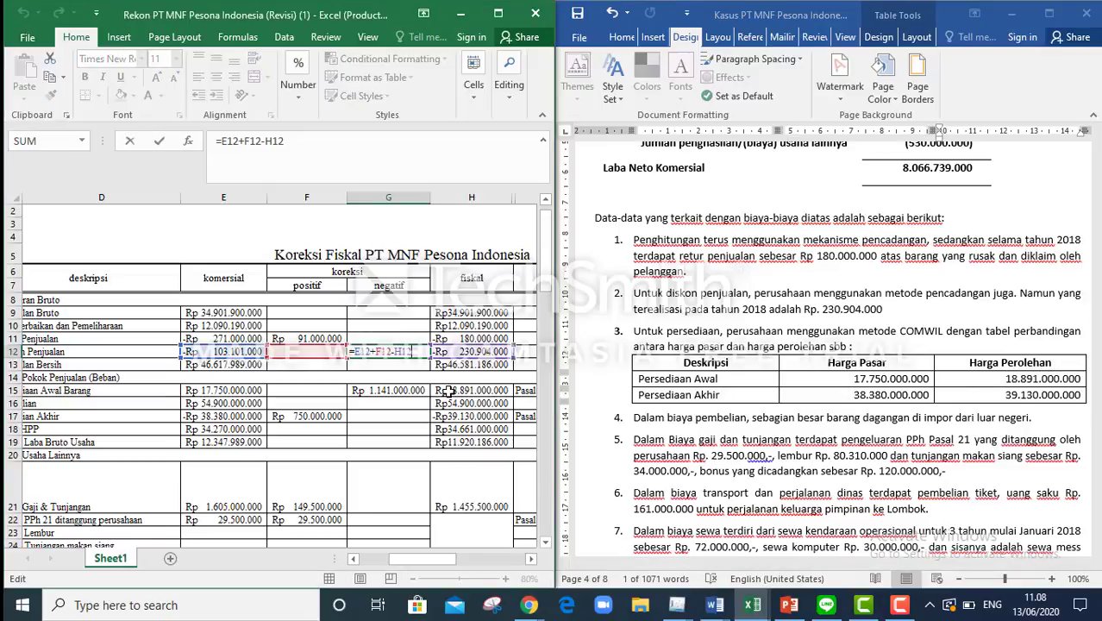
click(447, 392)
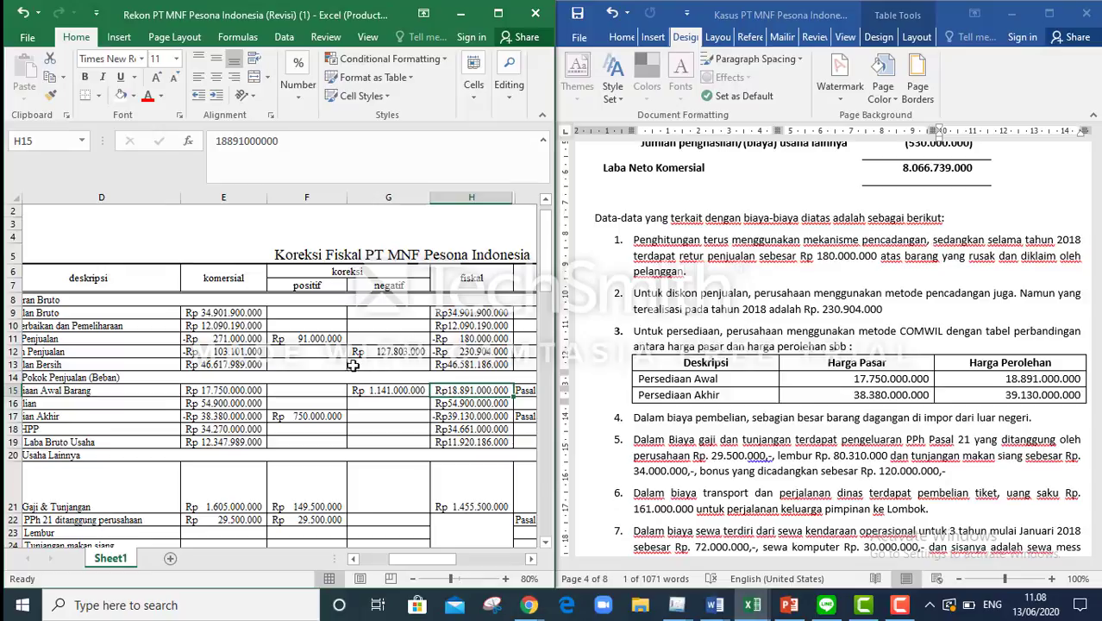
click(20, 12)
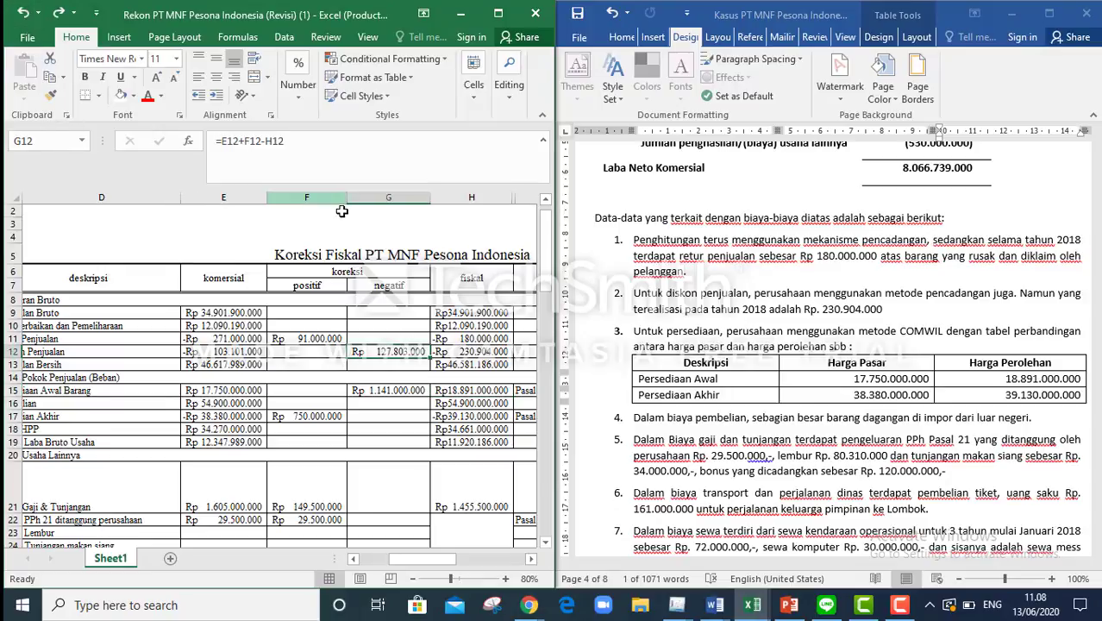
click(466, 390)
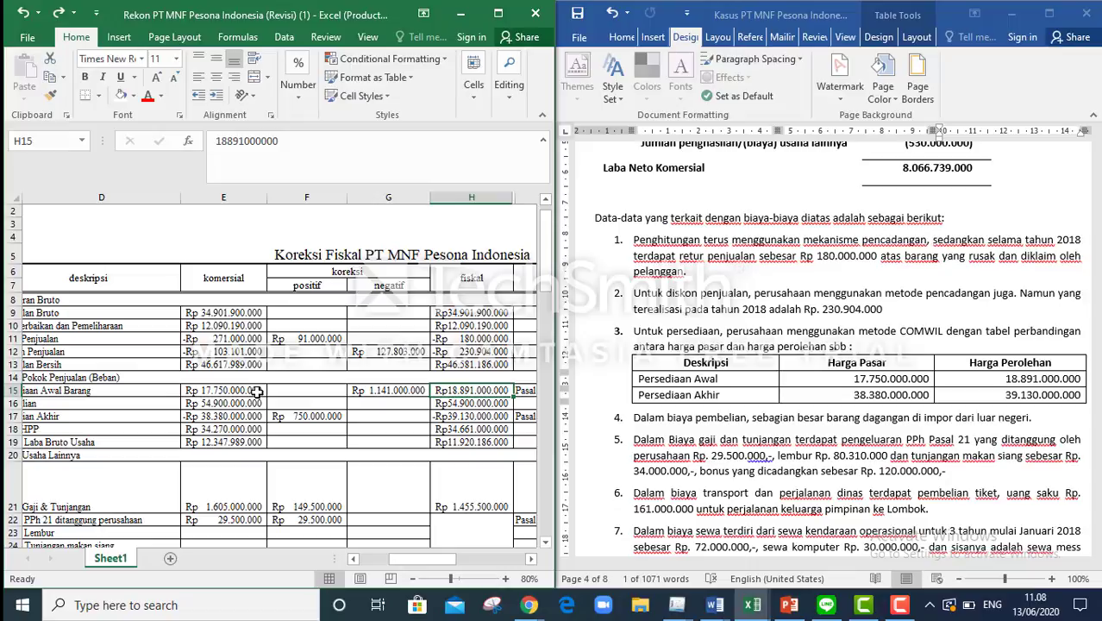
Examine the fiscal amount formula of the Pembelian row.
click(447, 401)
right_click(445, 403)
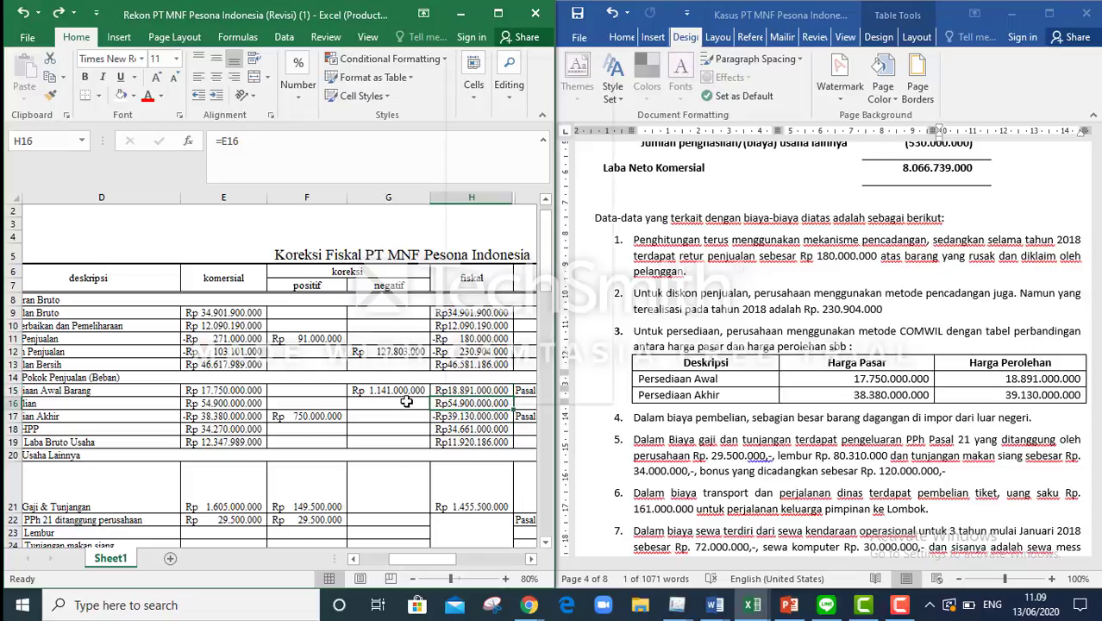
key(Escape)
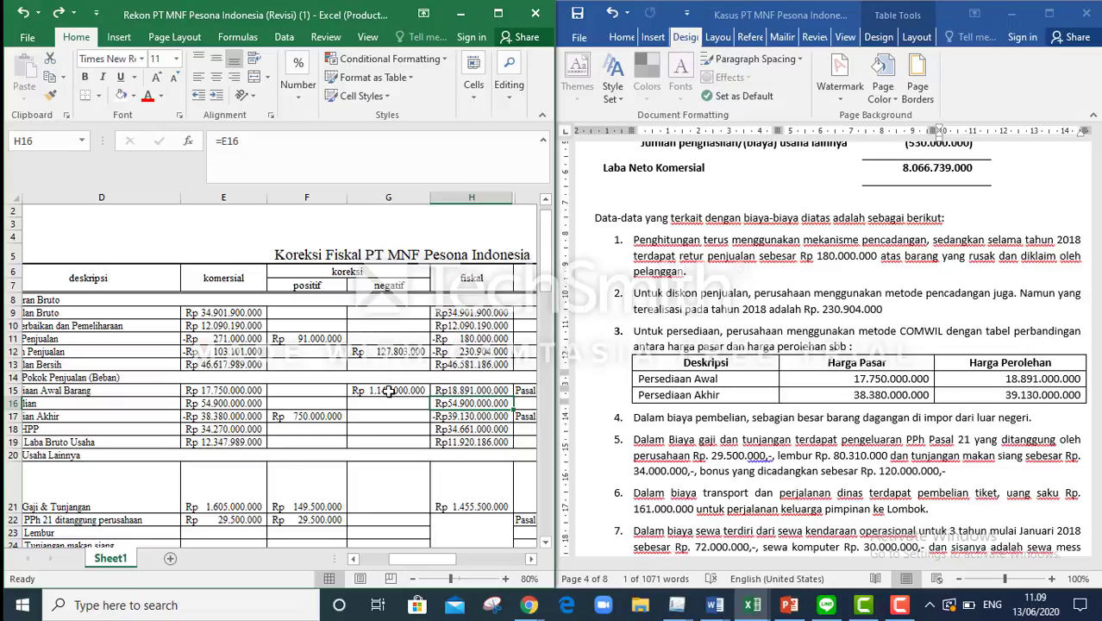
click(892, 610)
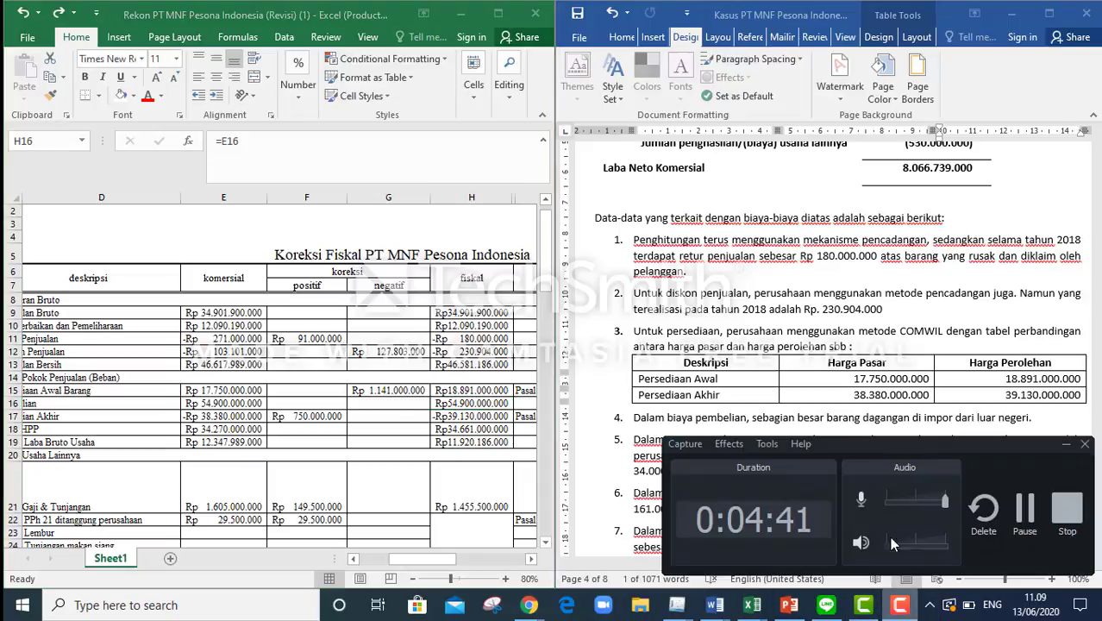
click(1014, 526)
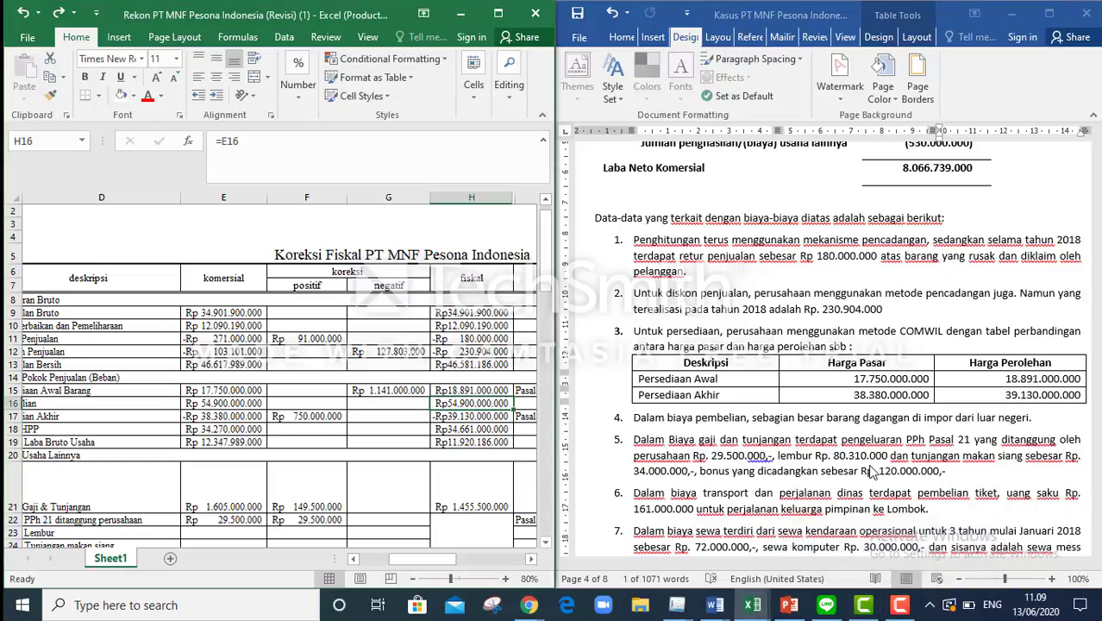
Check the fiscal amount and the positive correction of the Persediaan Akhir row.
click(453, 416)
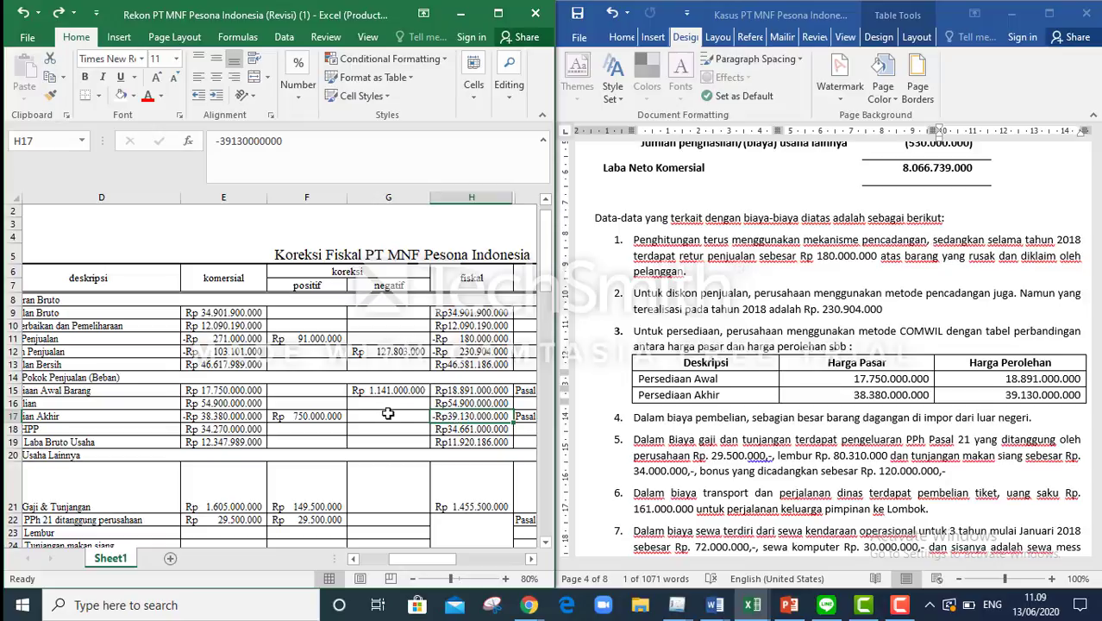
click(284, 415)
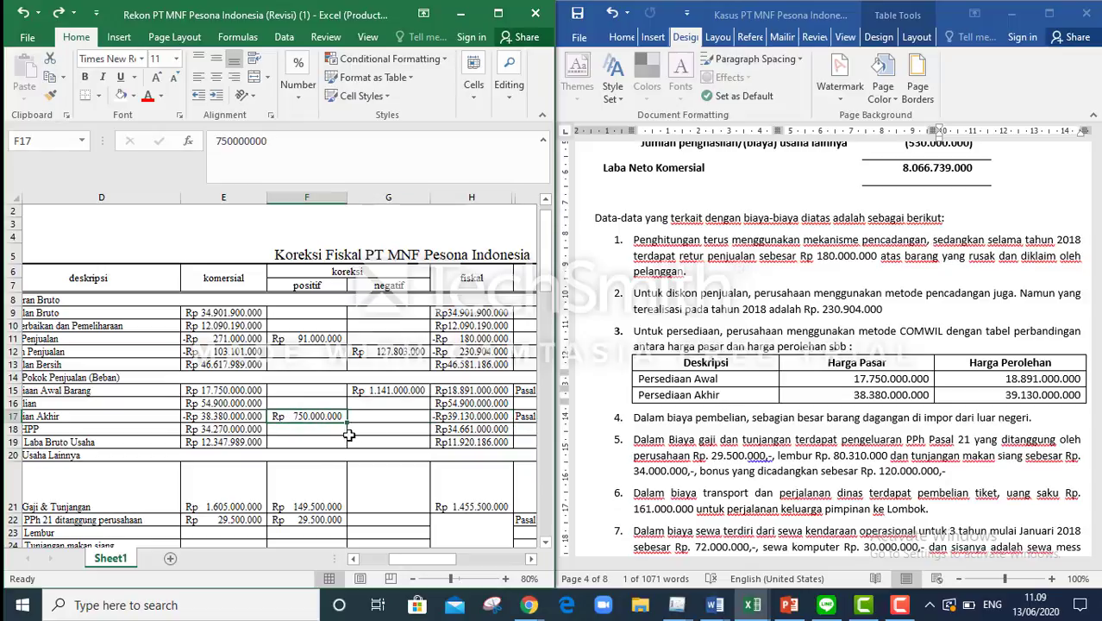
Review note 5 in the case document, selecting the PPh Pasal 21, lembur, tunjangan makan siang and bonus amounts in turn.
click(659, 425)
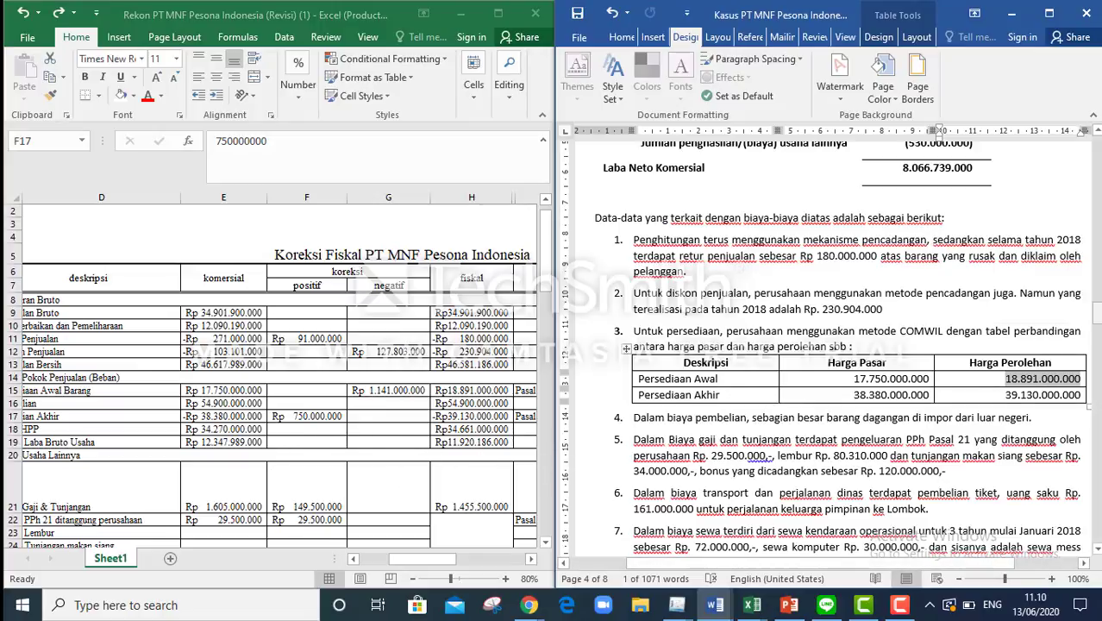
scroll(629, 238, down, 4)
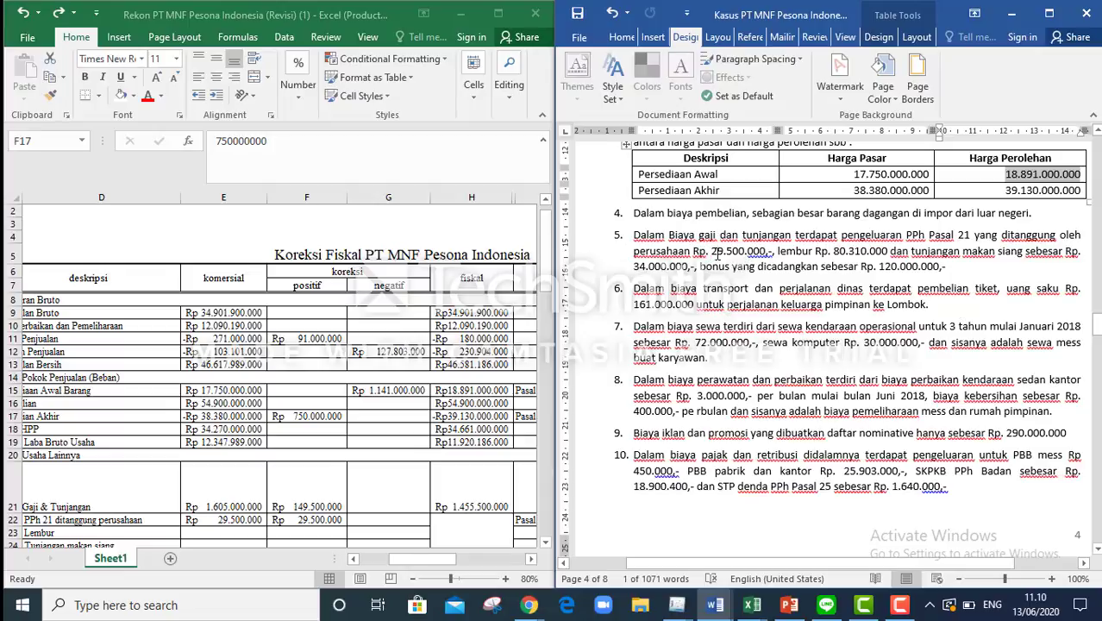
drag(709, 250, 766, 252)
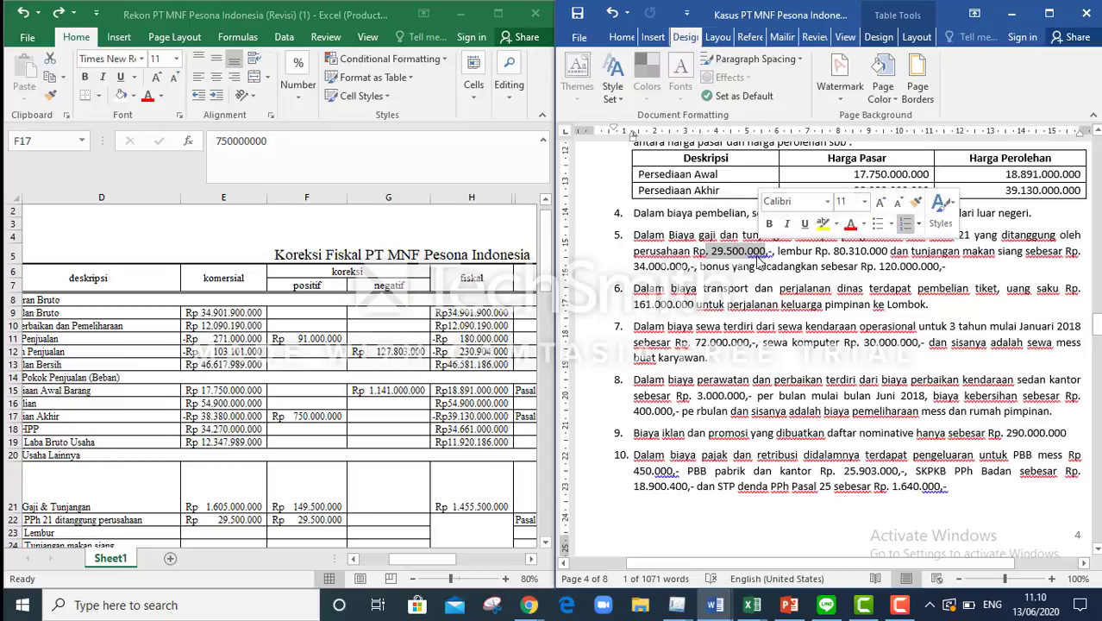
click(756, 272)
drag(833, 251, 888, 250)
click(878, 266)
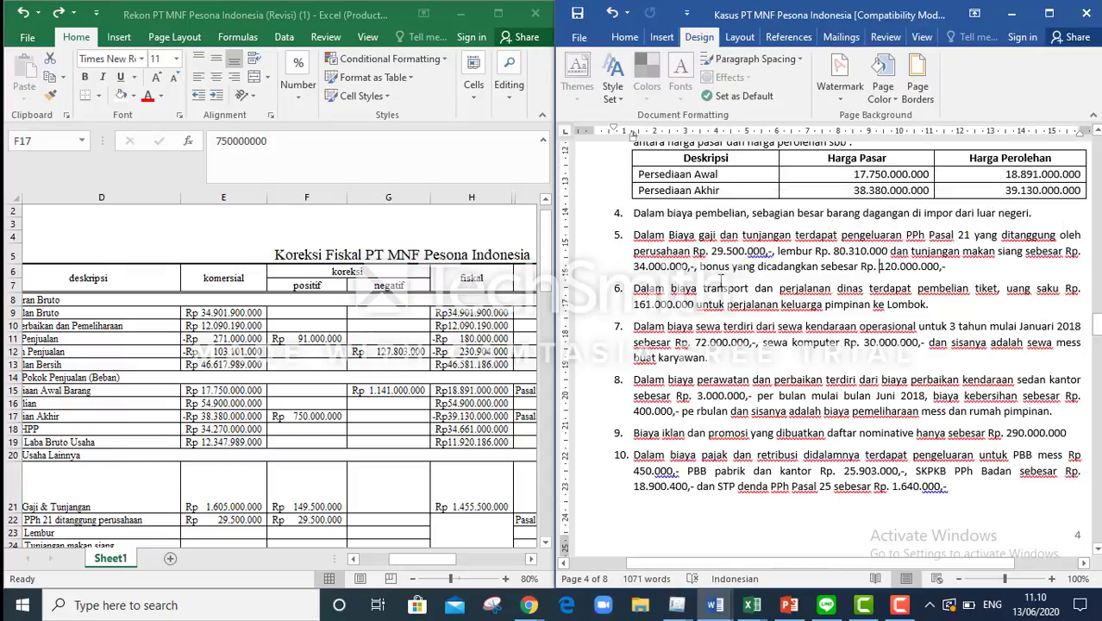
drag(634, 266, 683, 266)
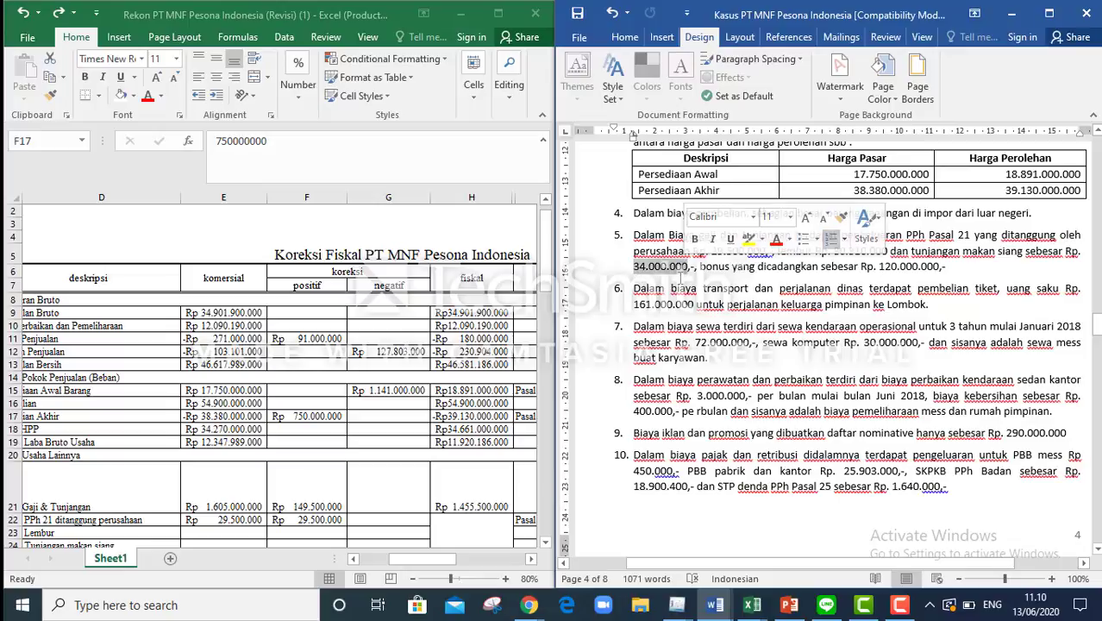
click(758, 267)
drag(878, 271, 938, 271)
click(927, 277)
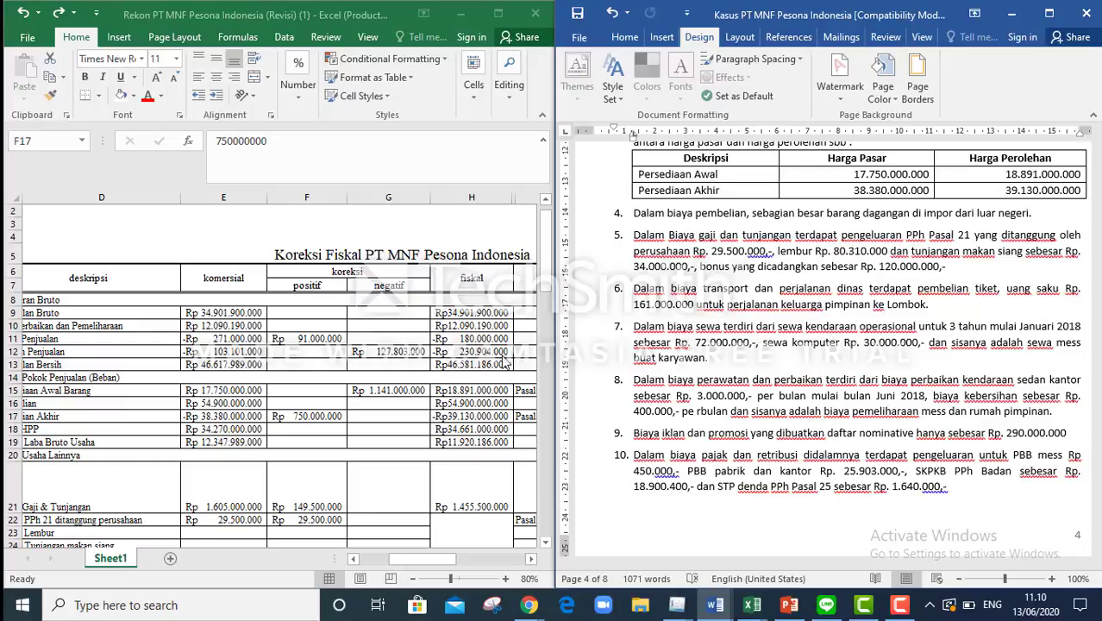
Bring the worksheet's Biaya Gaji & Tunjangan section into view and recheck note 5's tunjangan makan siang and bonus amounts.
drag(423, 566, 402, 559)
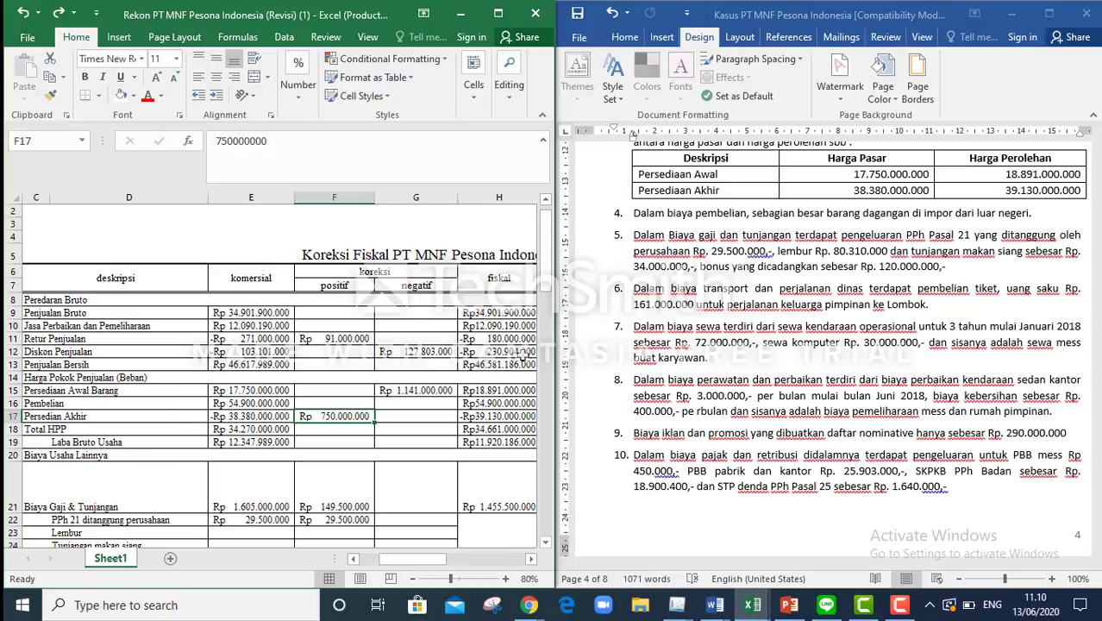
drag(549, 284, 562, 323)
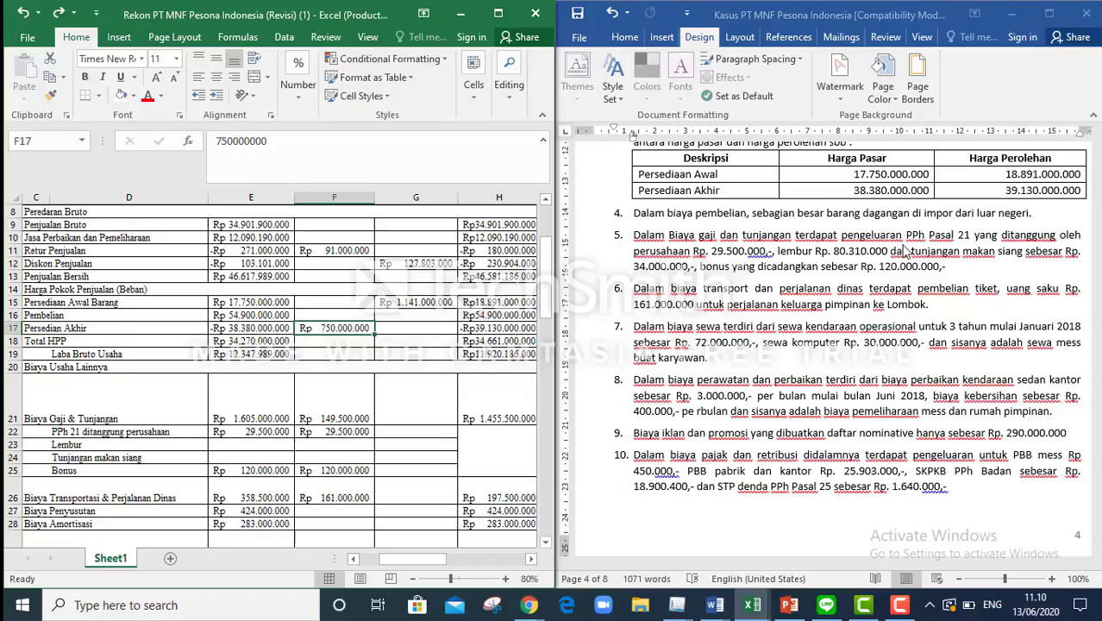
click(661, 266)
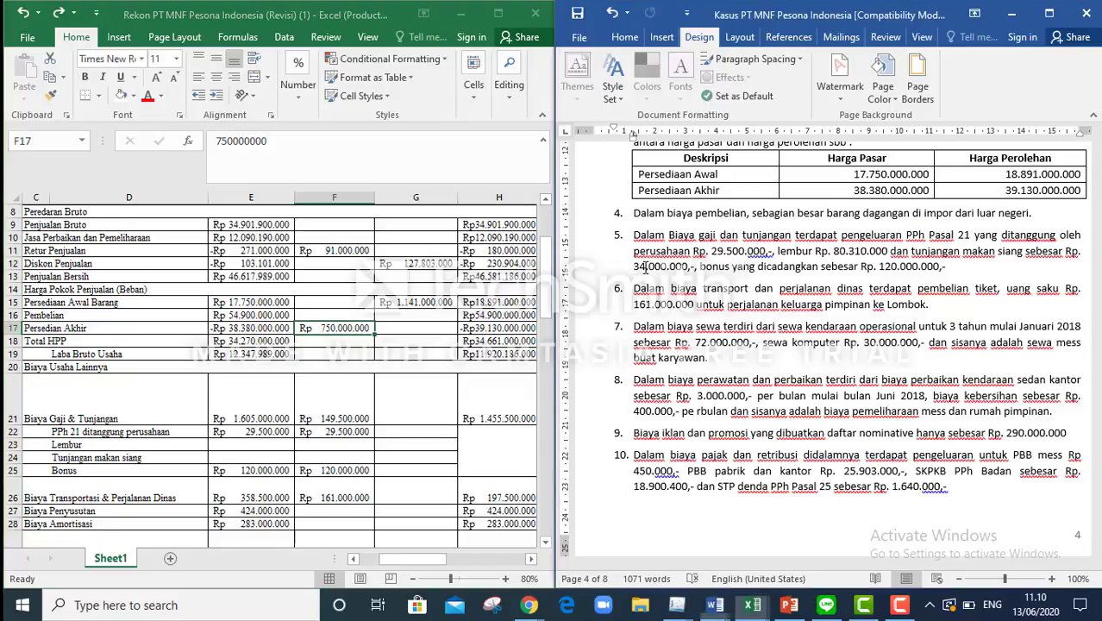
double_click(647, 267)
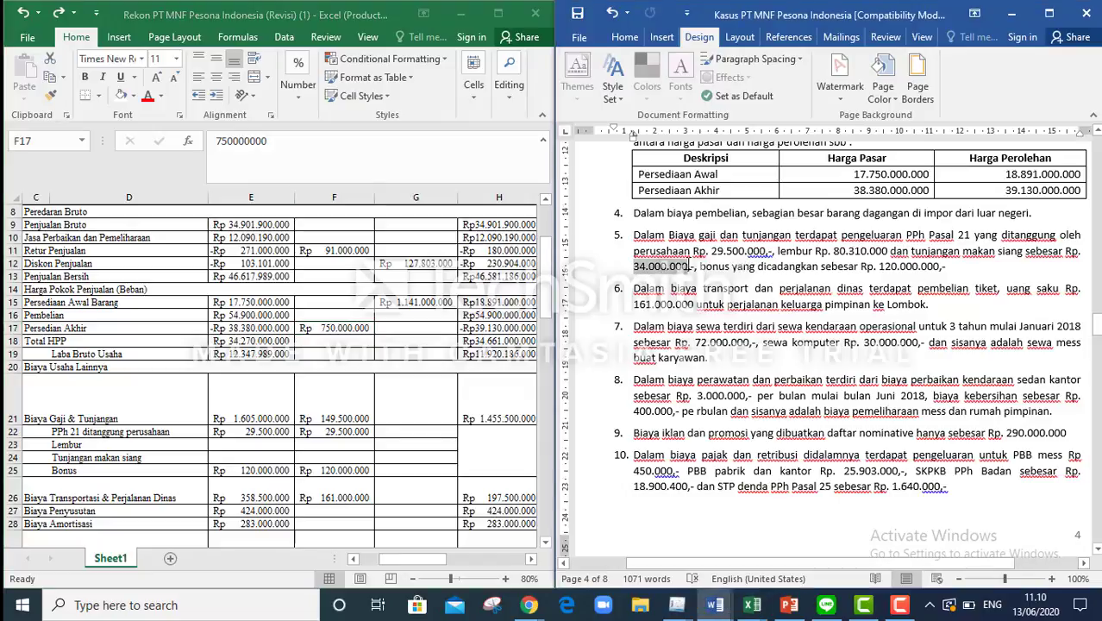
click(878, 266)
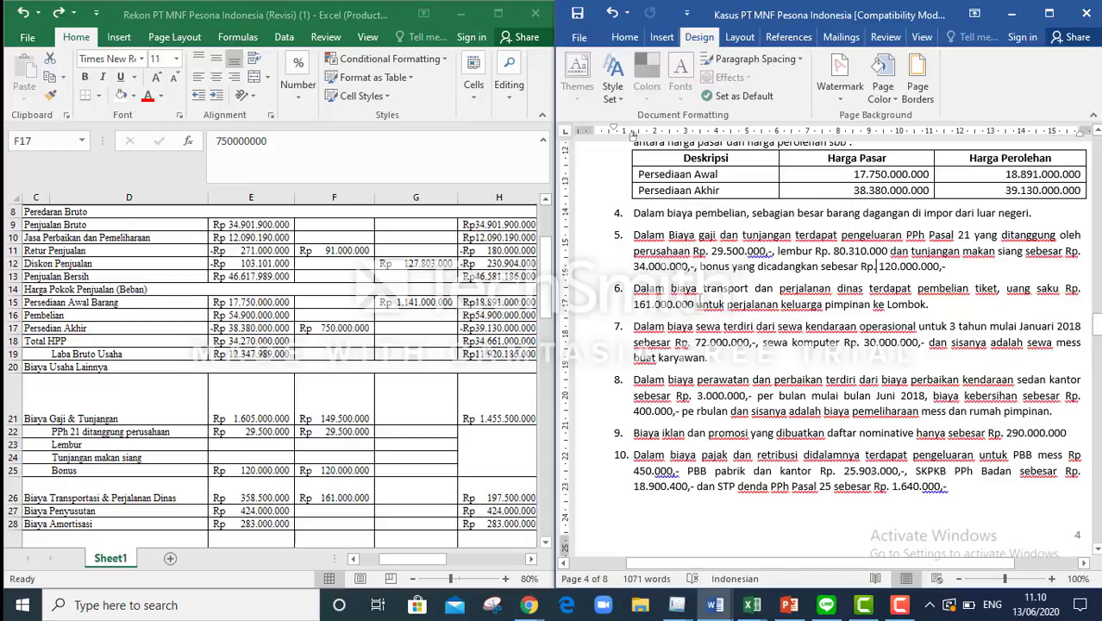
drag(826, 267, 941, 267)
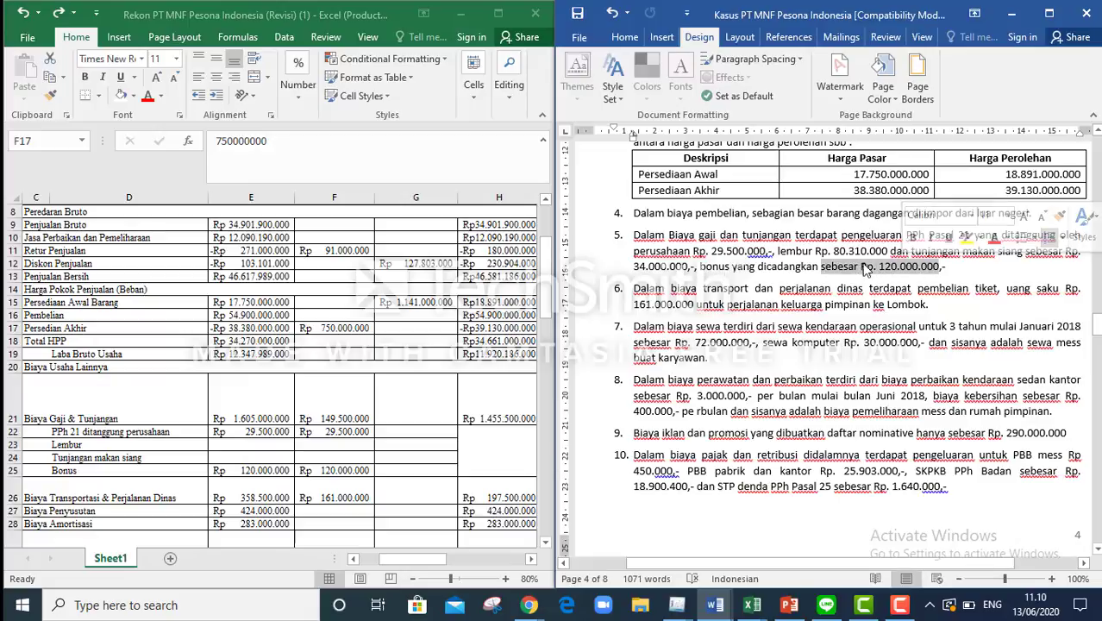
click(781, 277)
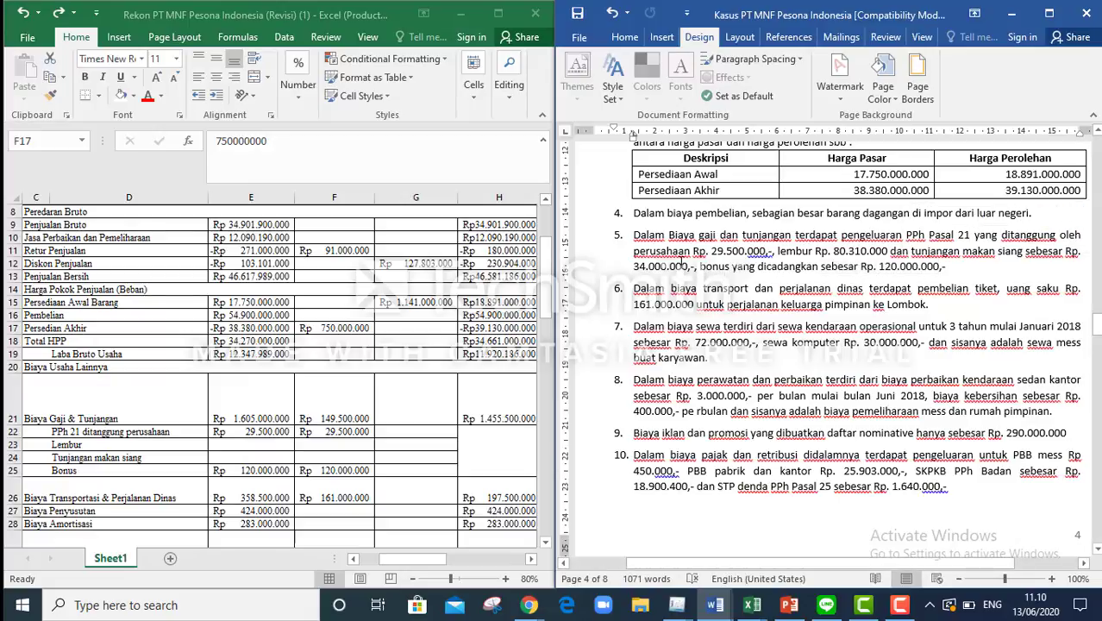
Check the commercial amount and positive correction of the Biaya Gaji & Tunjangan row, including its Tunjangan makan siang line.
click(247, 425)
click(319, 419)
click(278, 421)
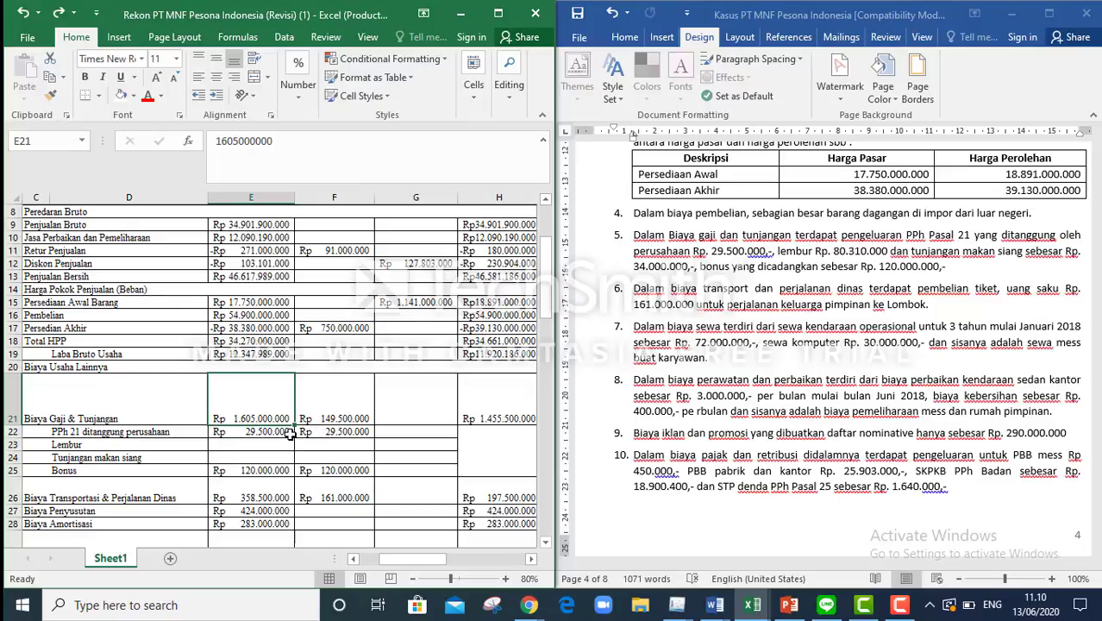
click(251, 460)
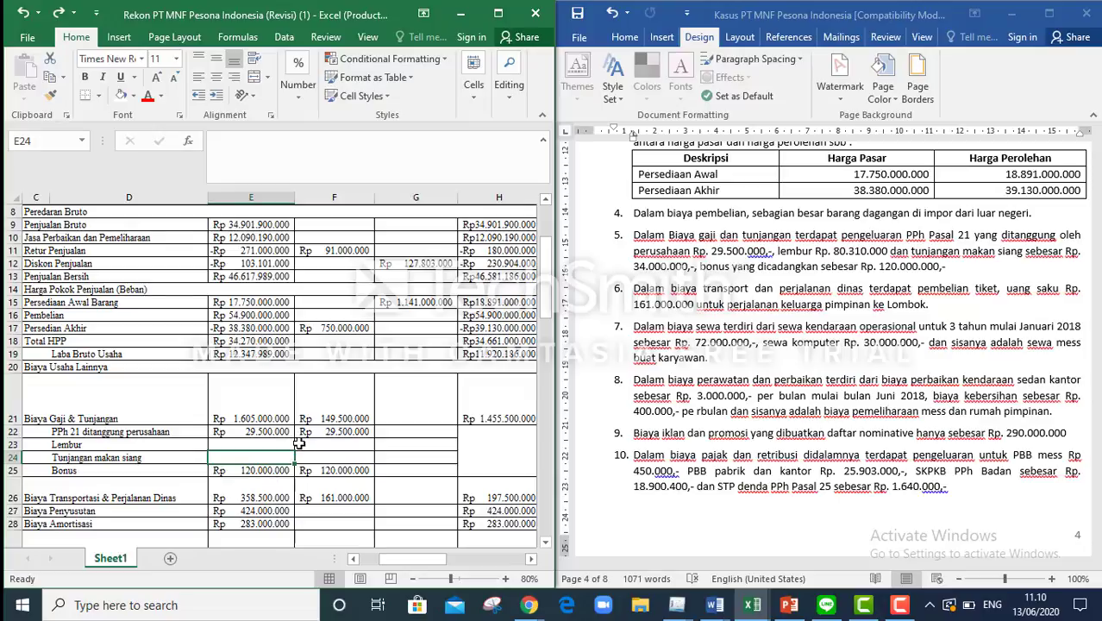
click(312, 421)
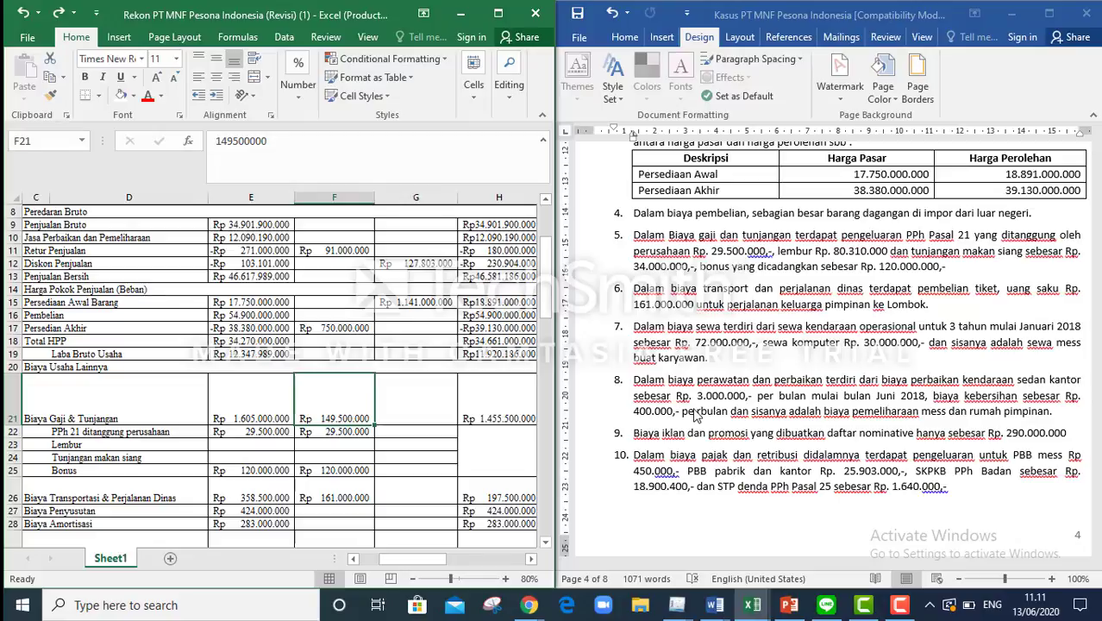
Examine note 6 on transport and business travel, selecting the passage about the management family's trip to Lombok.
click(638, 306)
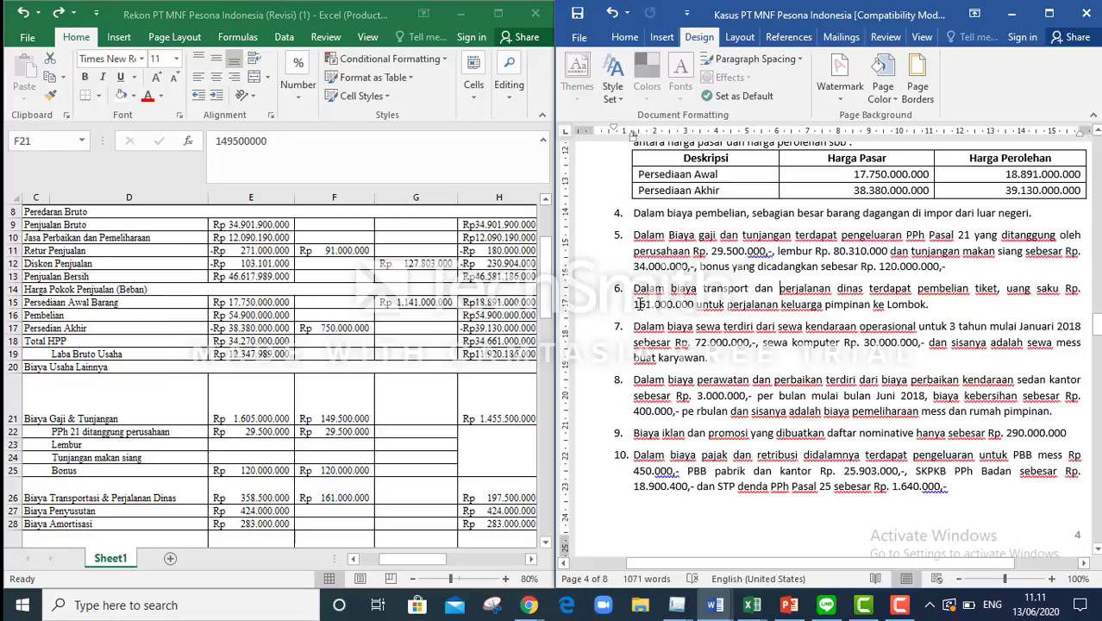
mouse_move(635, 304)
mouse_down()
mouse_move(695, 303)
mouse_move(635, 304)
mouse_up()
drag(1005, 290, 1060, 307)
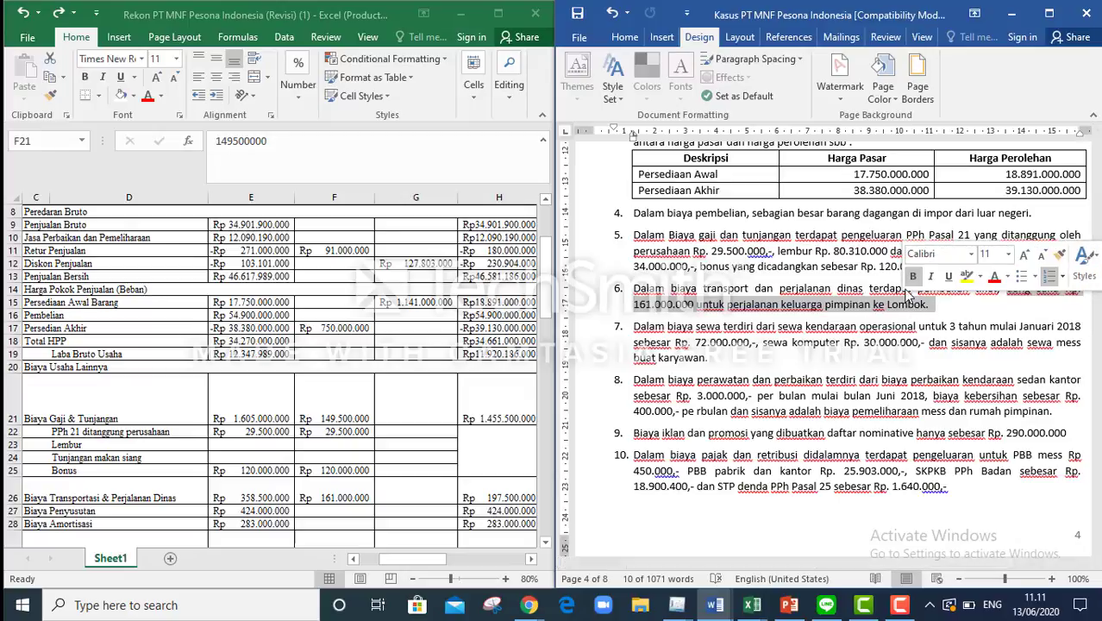
click(833, 318)
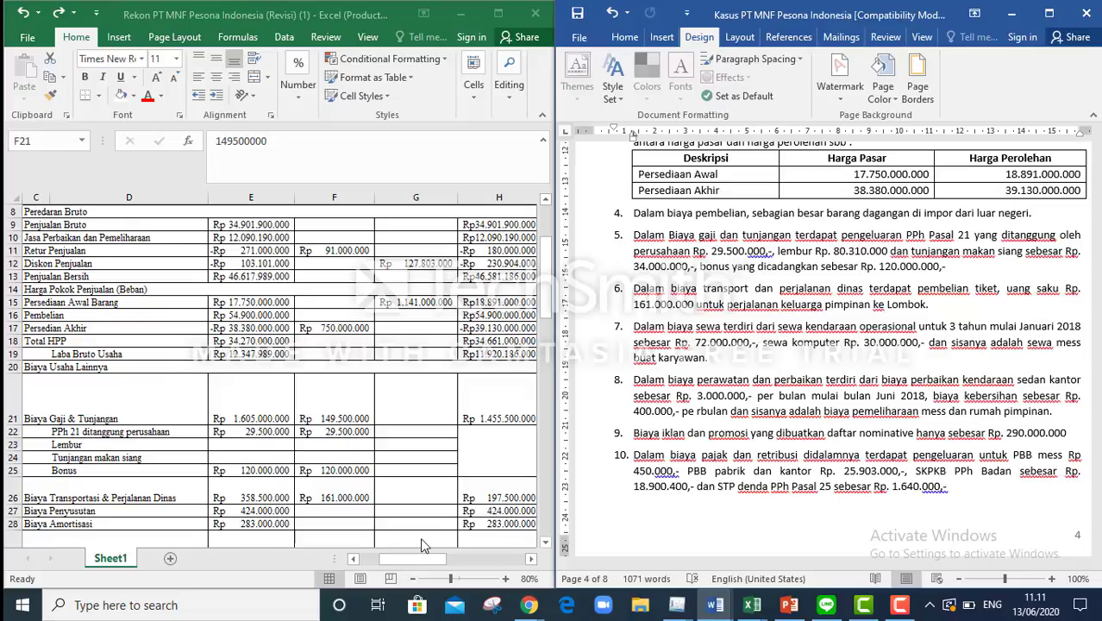
Examine the positive correction and the fiscal amount formula of the Biaya Transportasi & Perjalanan Dinas row.
mouse_move(411, 561)
mouse_down()
mouse_move(459, 562)
mouse_move(424, 562)
mouse_up()
click(356, 493)
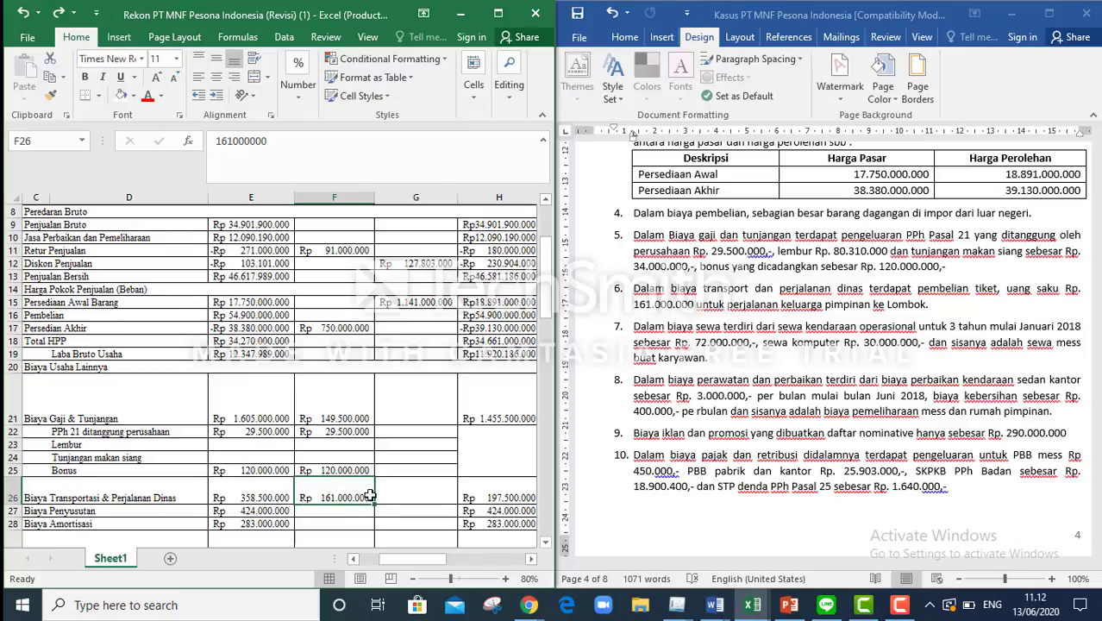
click(491, 494)
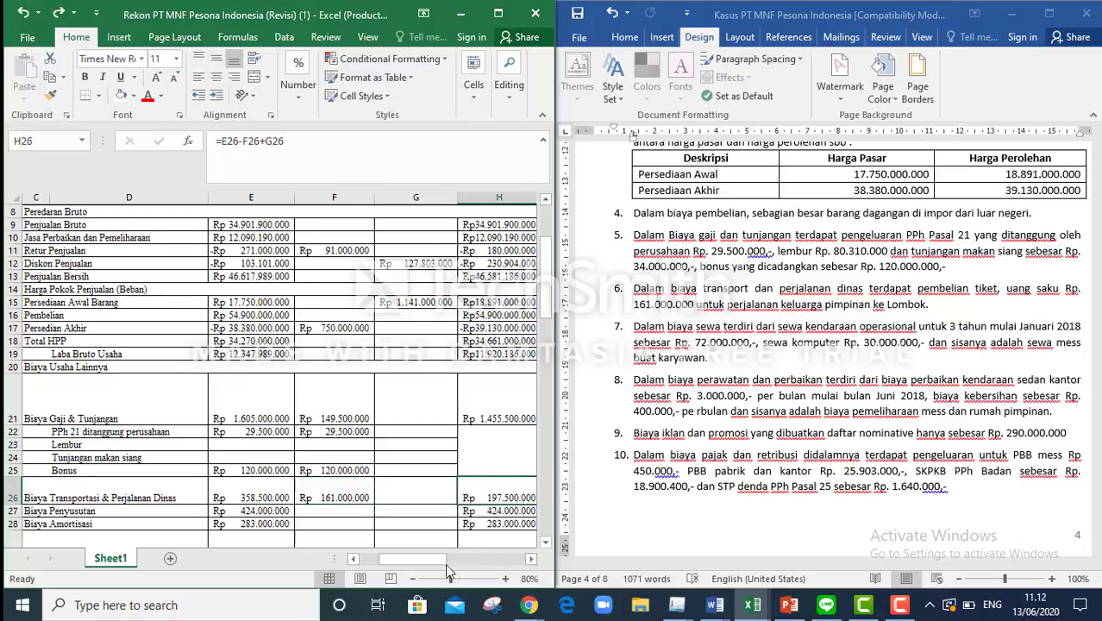
drag(435, 560, 445, 559)
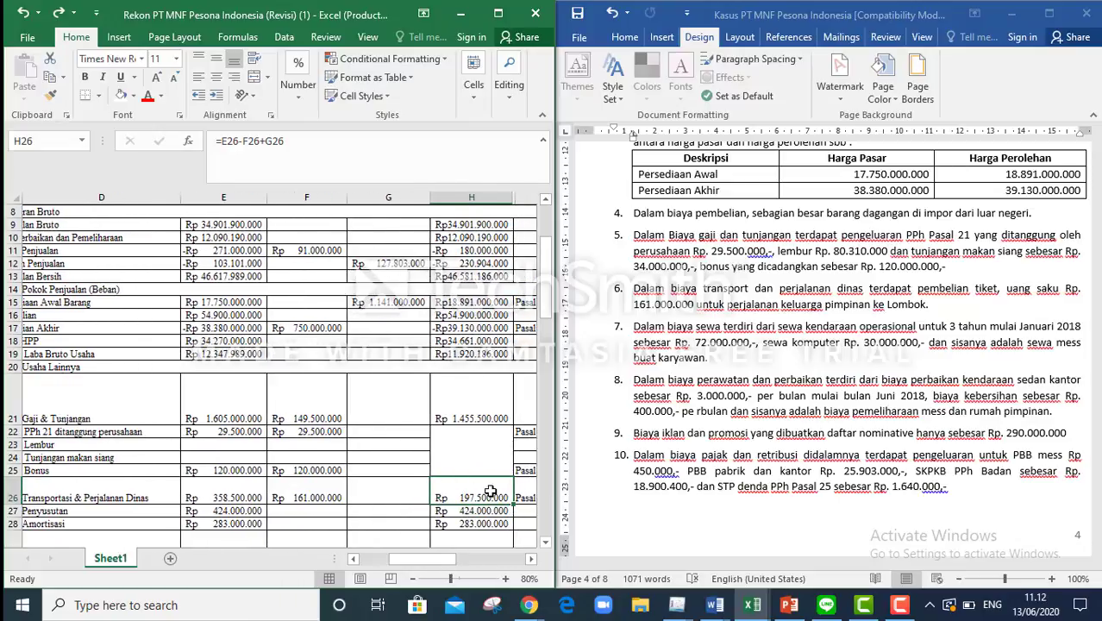
Examine note 7 on rental costs, highlighting the operational vehicle rental amount.
click(682, 341)
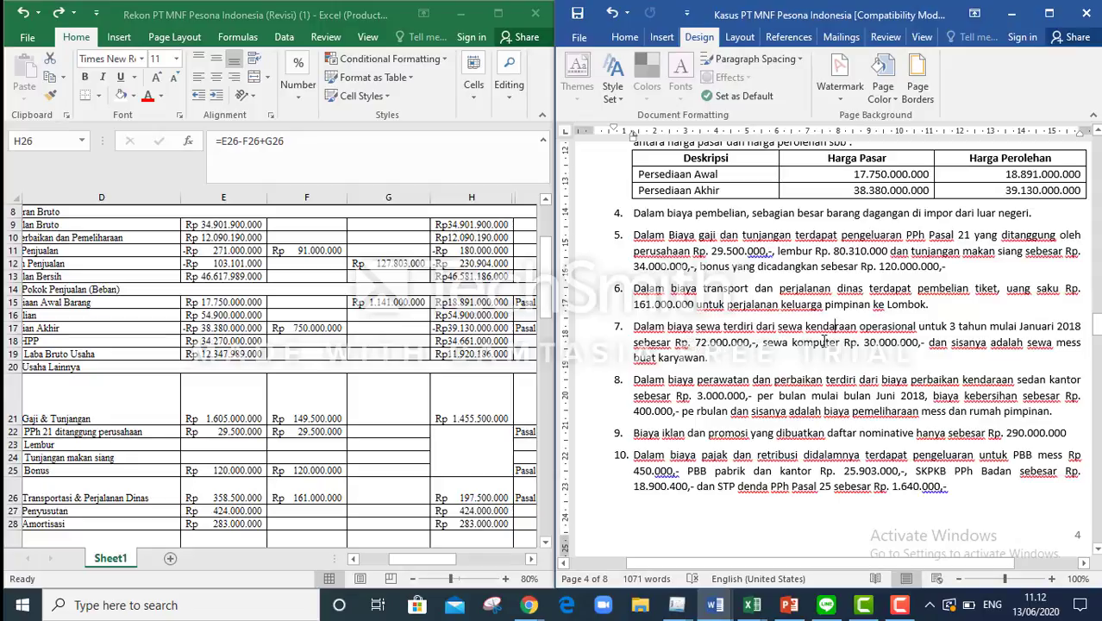
double_click(723, 342)
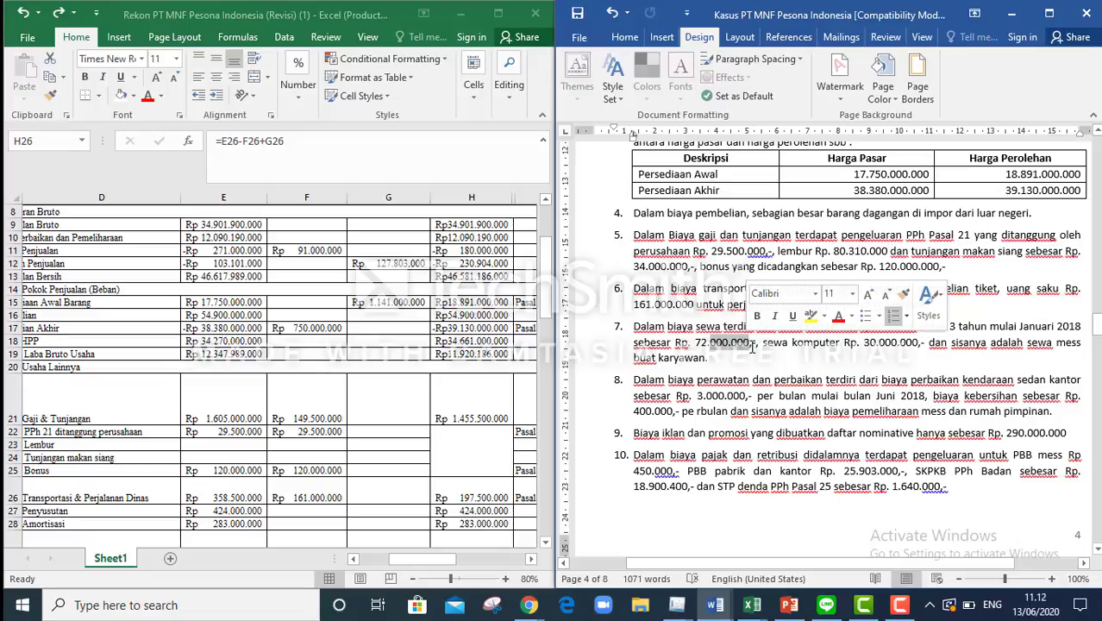
click(862, 353)
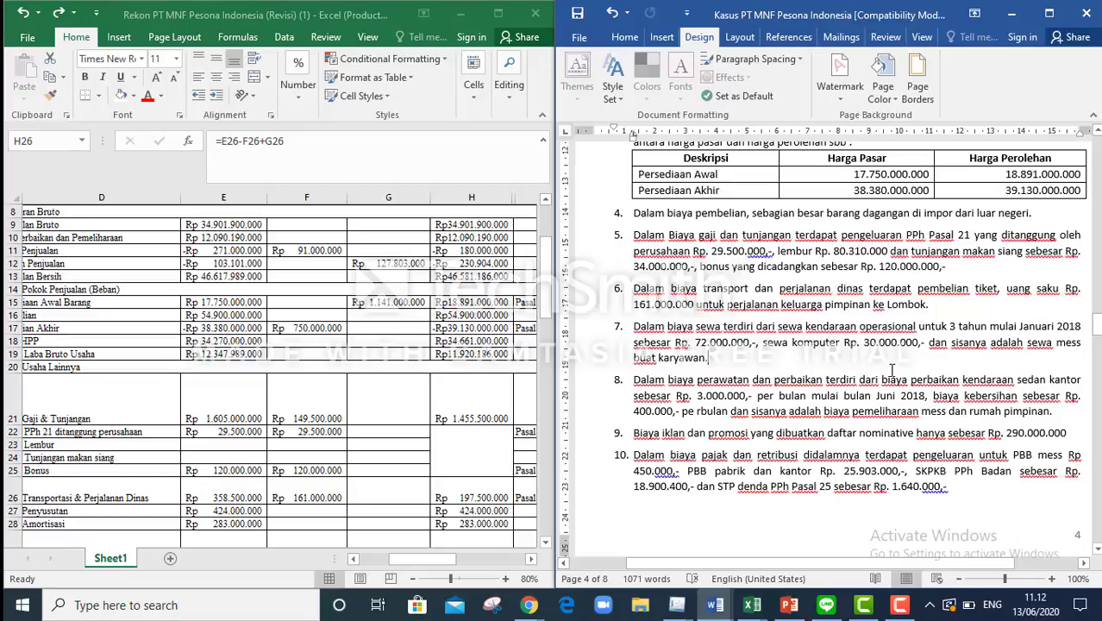
Compare the Biaya Sewa commercial amounts for Kendaraan operasional, Mess karyawan and Komputer, and check the Kendaraan operasional positive correction.
drag(545, 315, 542, 336)
drag(433, 569, 416, 568)
drag(545, 332, 546, 382)
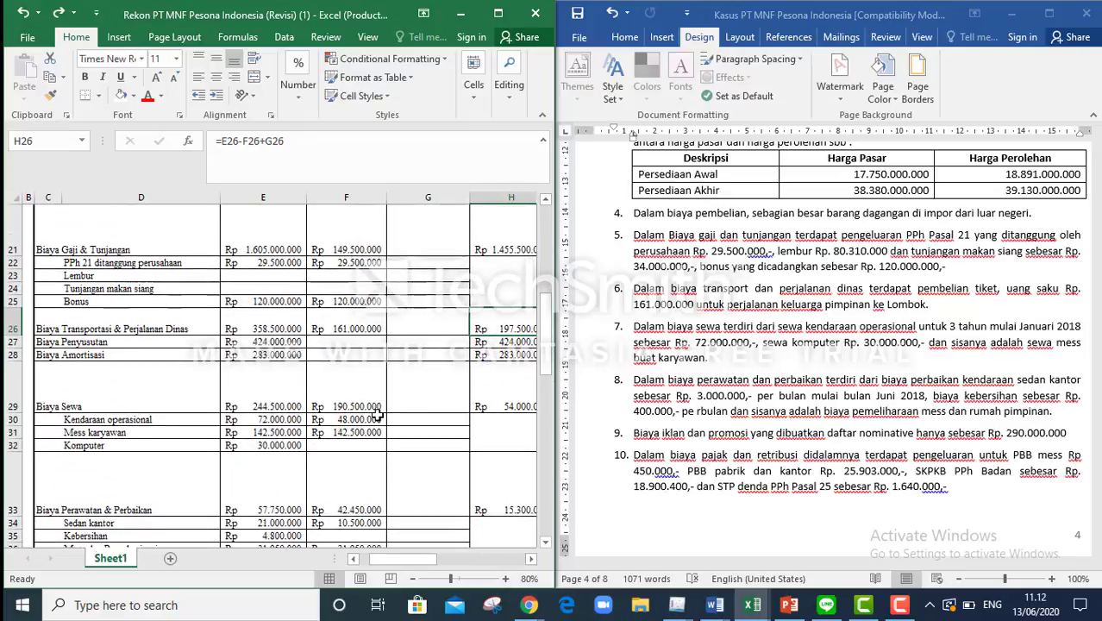
click(276, 419)
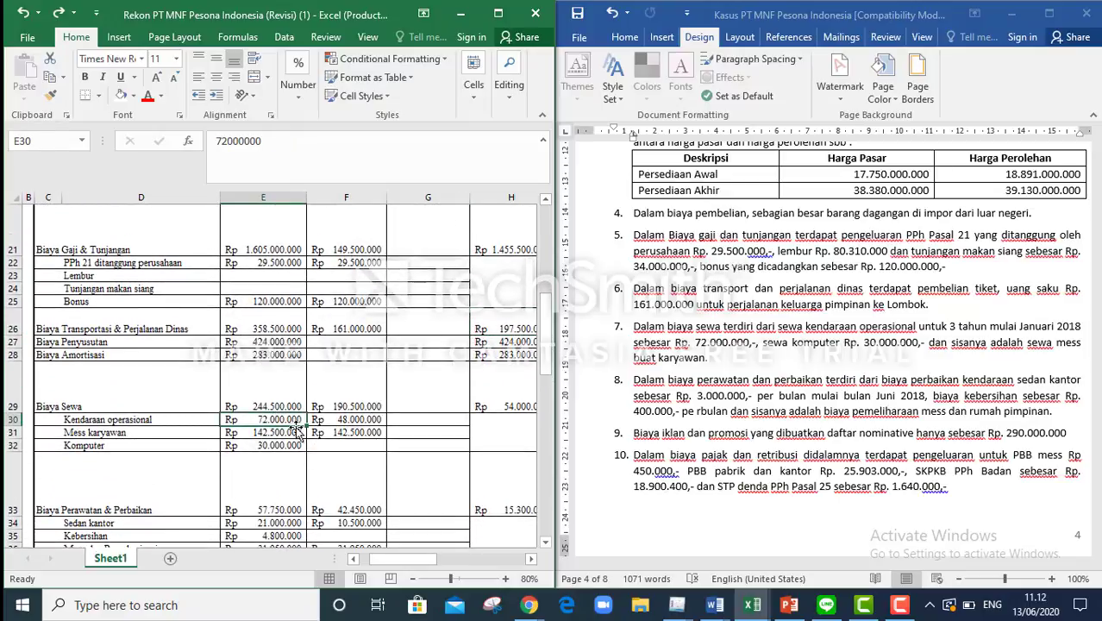
click(282, 447)
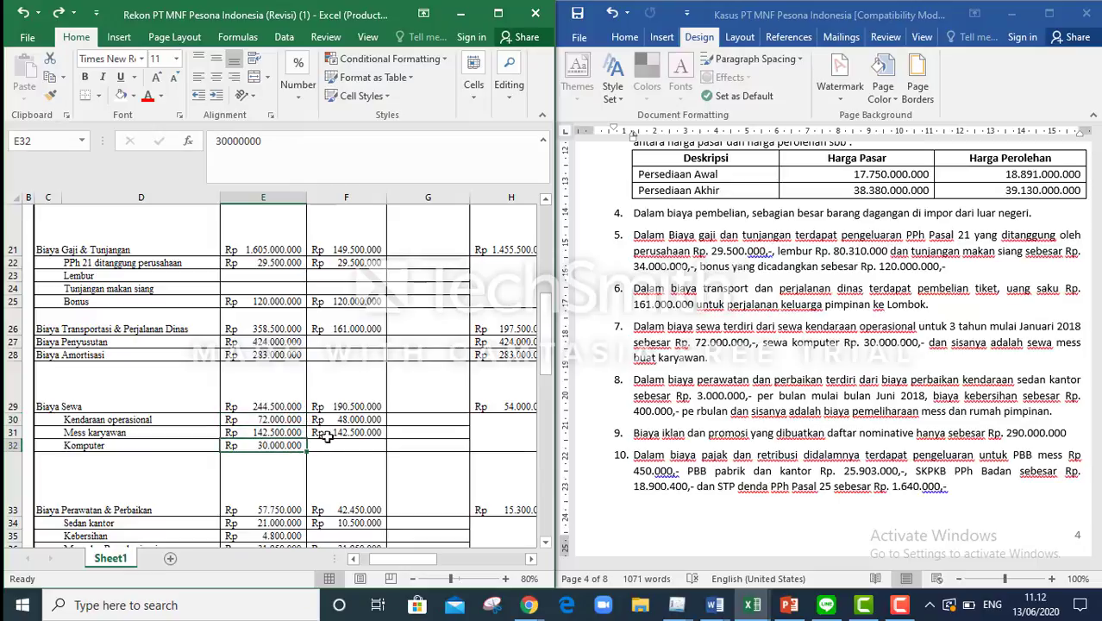
click(296, 432)
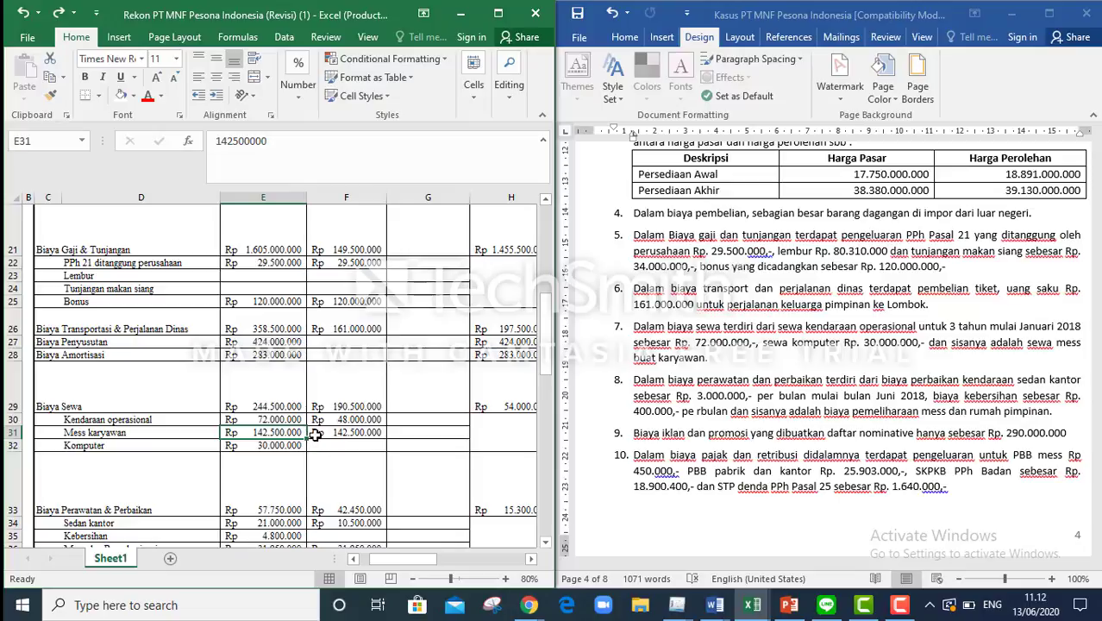
click(271, 419)
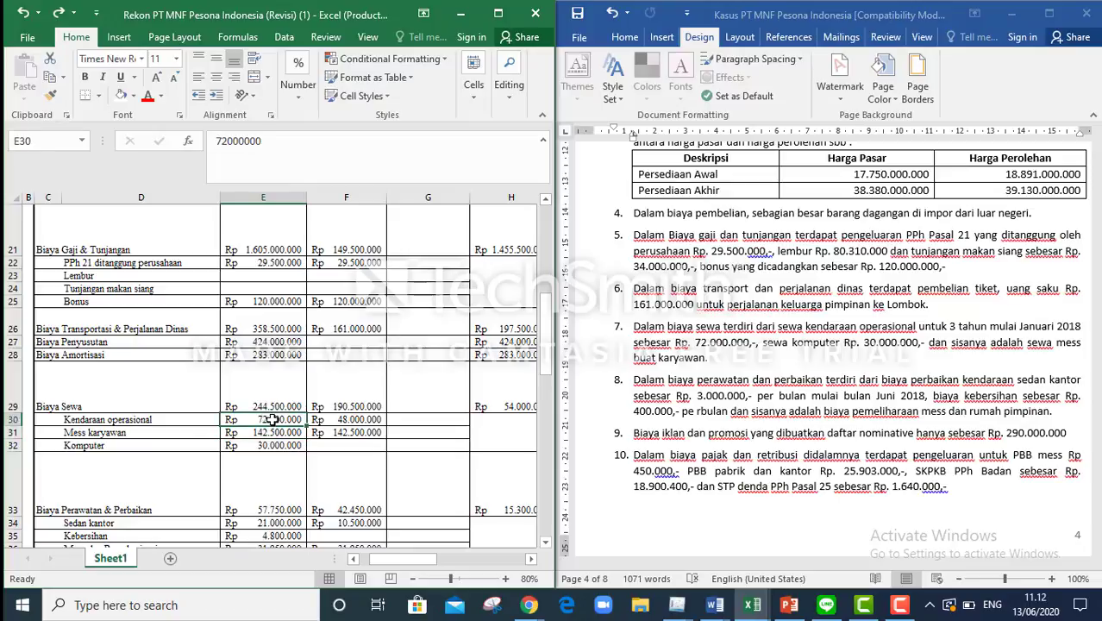
click(266, 445)
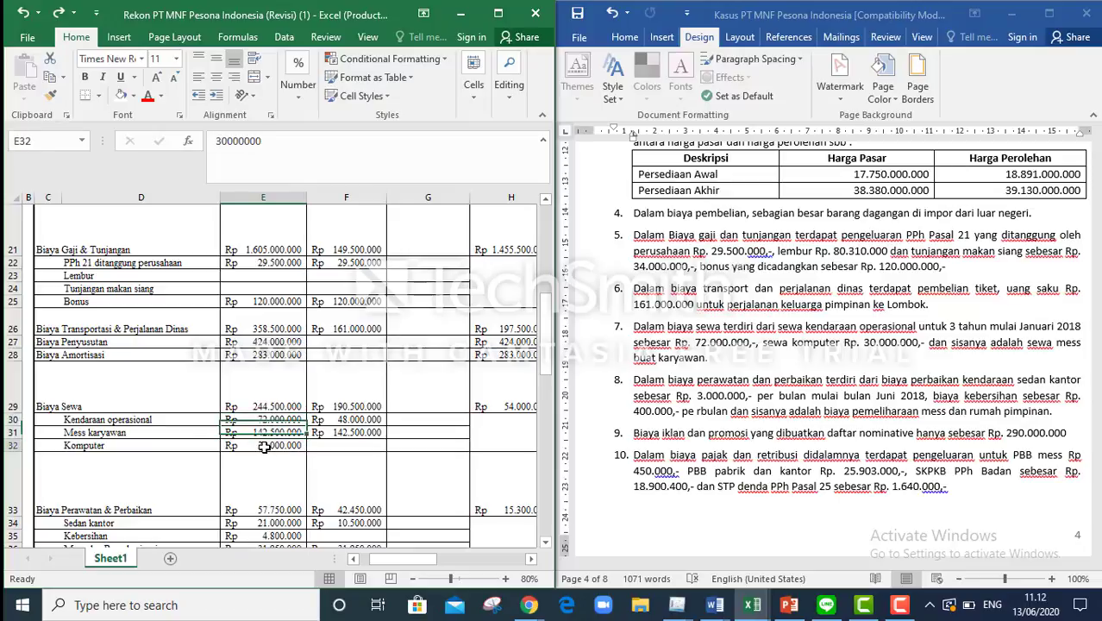
click(339, 420)
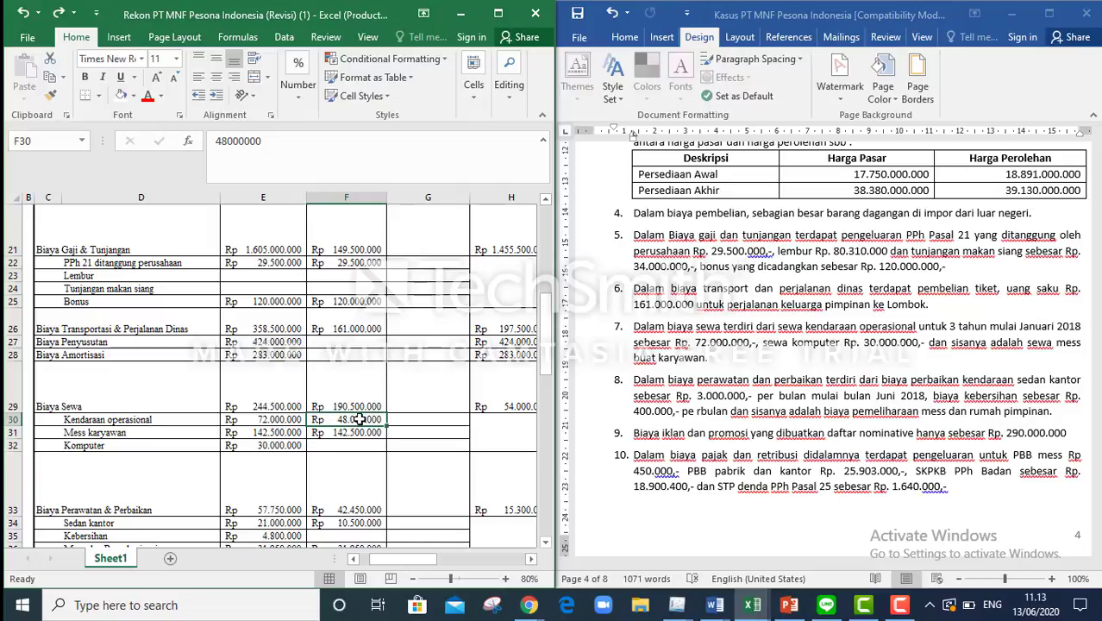
click(265, 442)
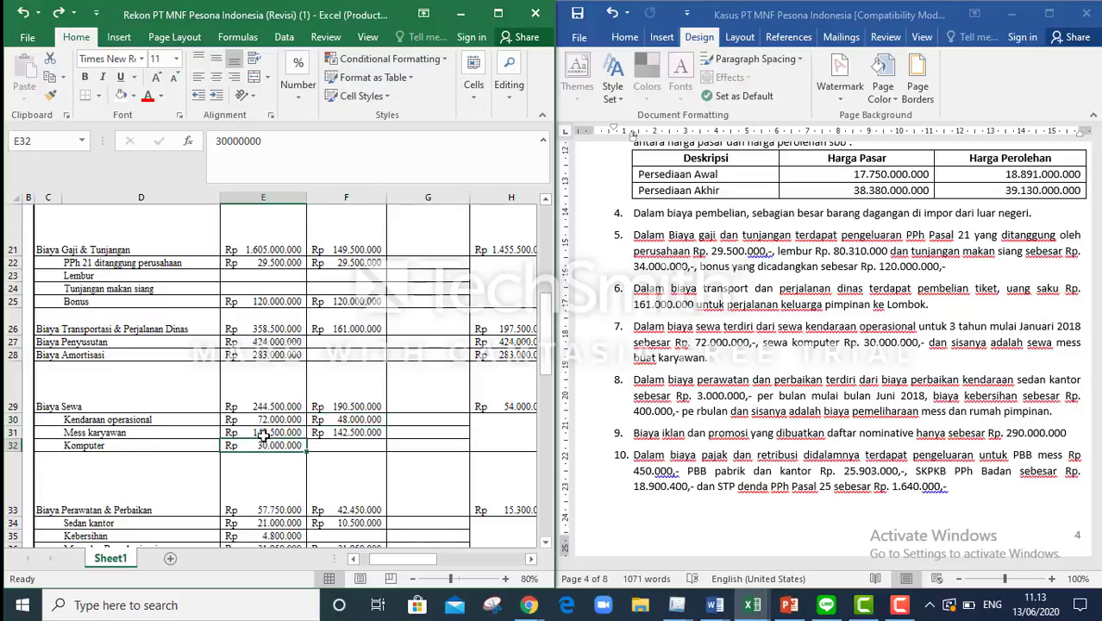
Check the commercial amounts of Mess karyawan and Komputer under Biaya Sewa.
click(264, 432)
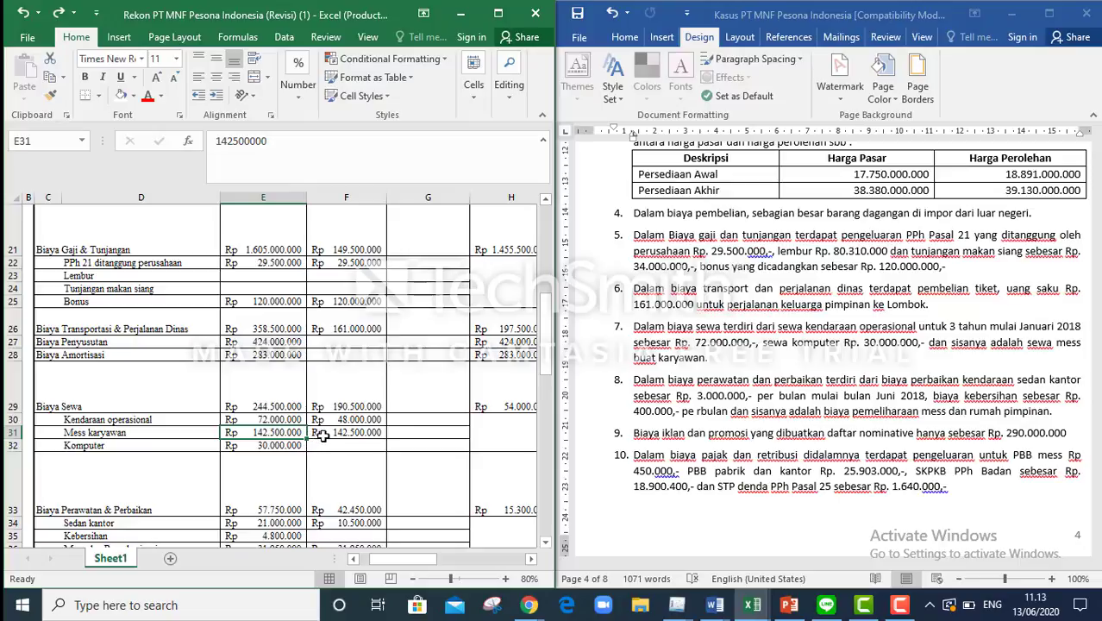
click(303, 445)
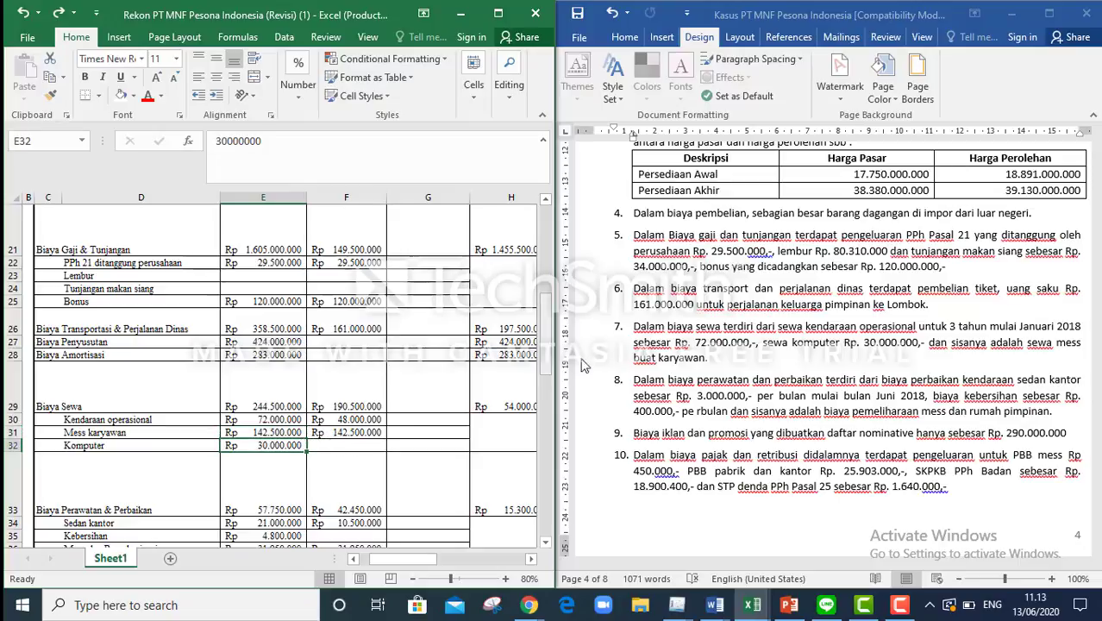
Examine note 8 on maintenance and repair costs, selecting the monthly cleaning amount of 400.000.
drag(547, 365, 549, 391)
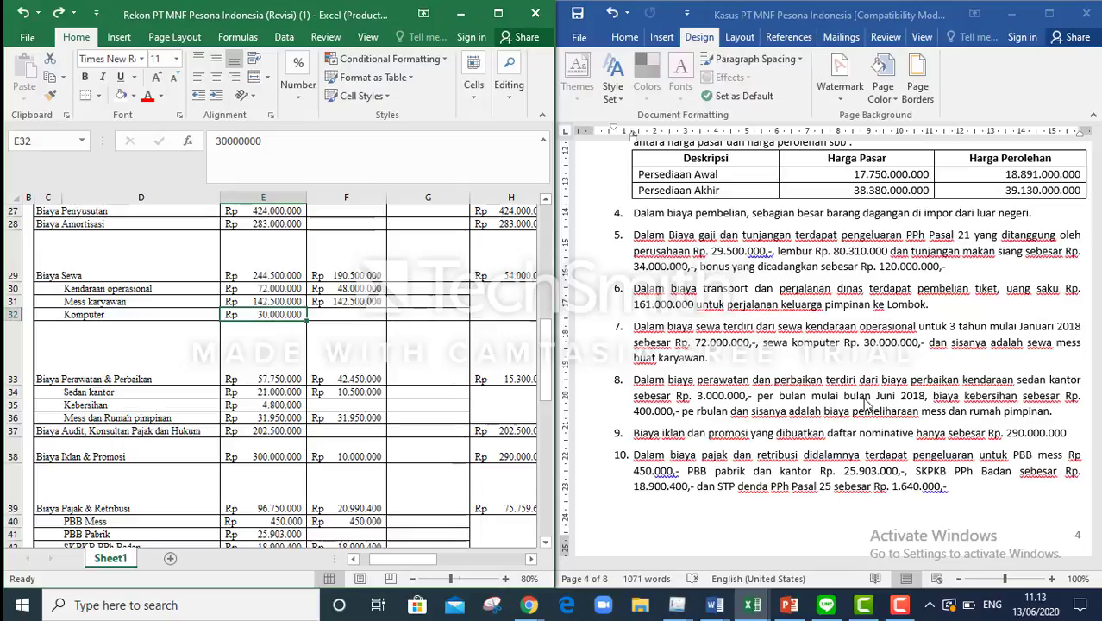
click(642, 413)
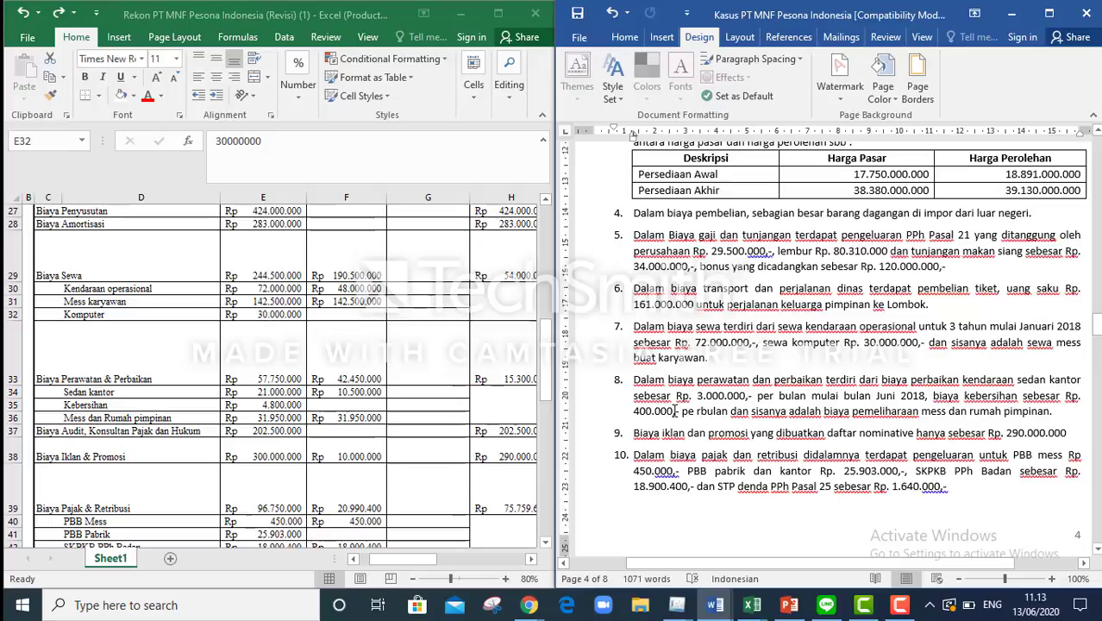
drag(669, 411, 642, 411)
click(672, 431)
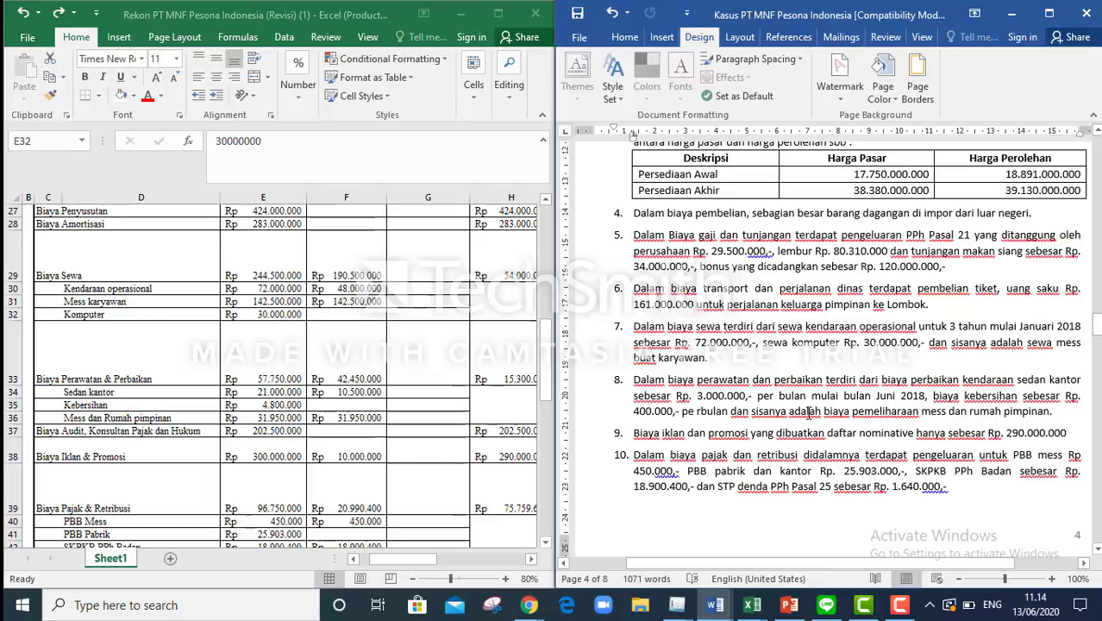
click(547, 361)
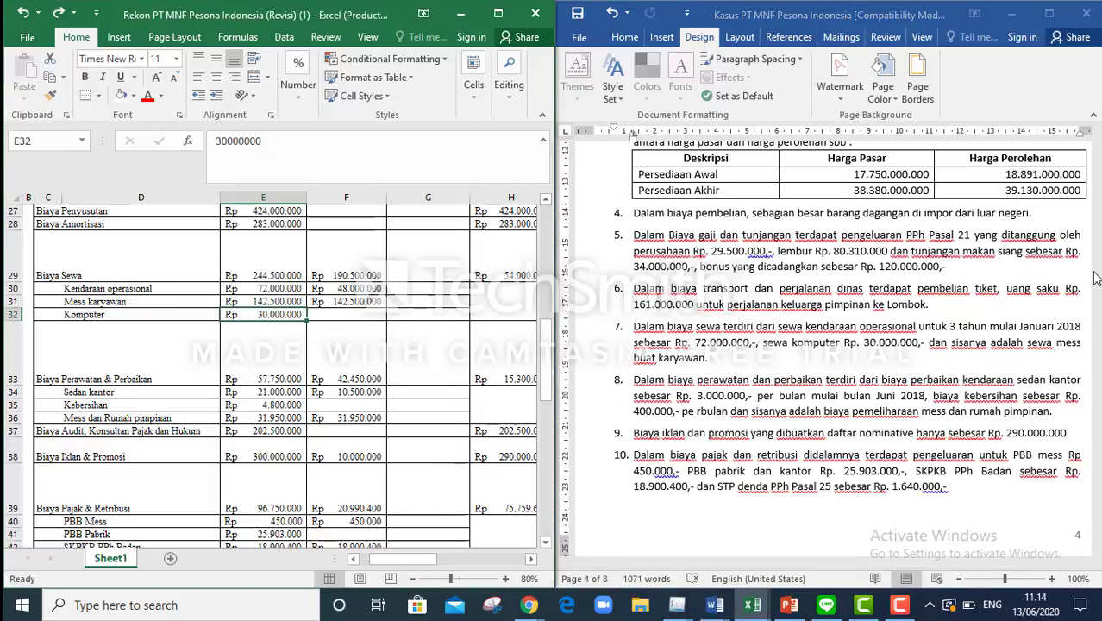
click(1097, 442)
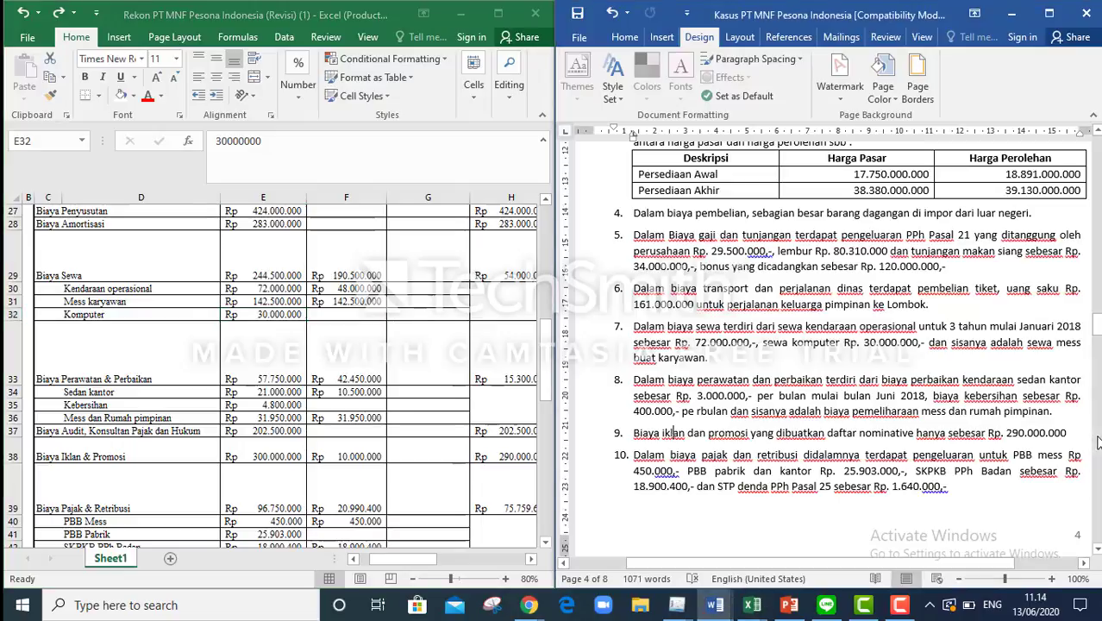
mouse_move(1099, 360)
mouse_down()
mouse_move(1097, 282)
mouse_move(1096, 364)
mouse_move(1097, 339)
mouse_up()
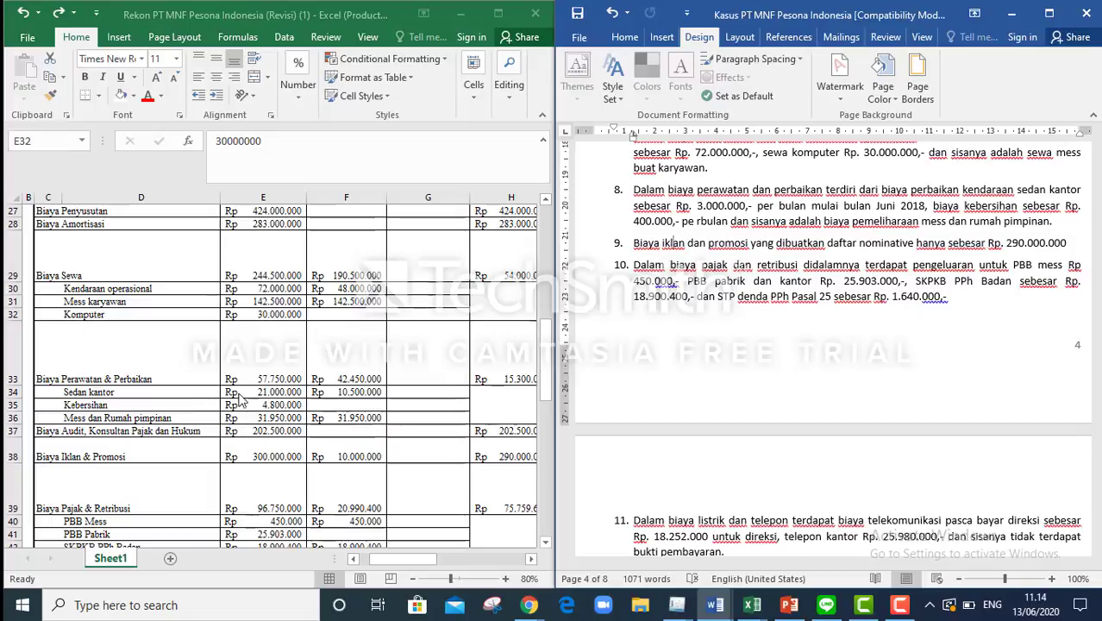
Check the Biaya Perawatan & Perbaikan breakdown: both Sedan kantor amounts and the Mess dan Rumah pimpinan commercial amount.
click(361, 393)
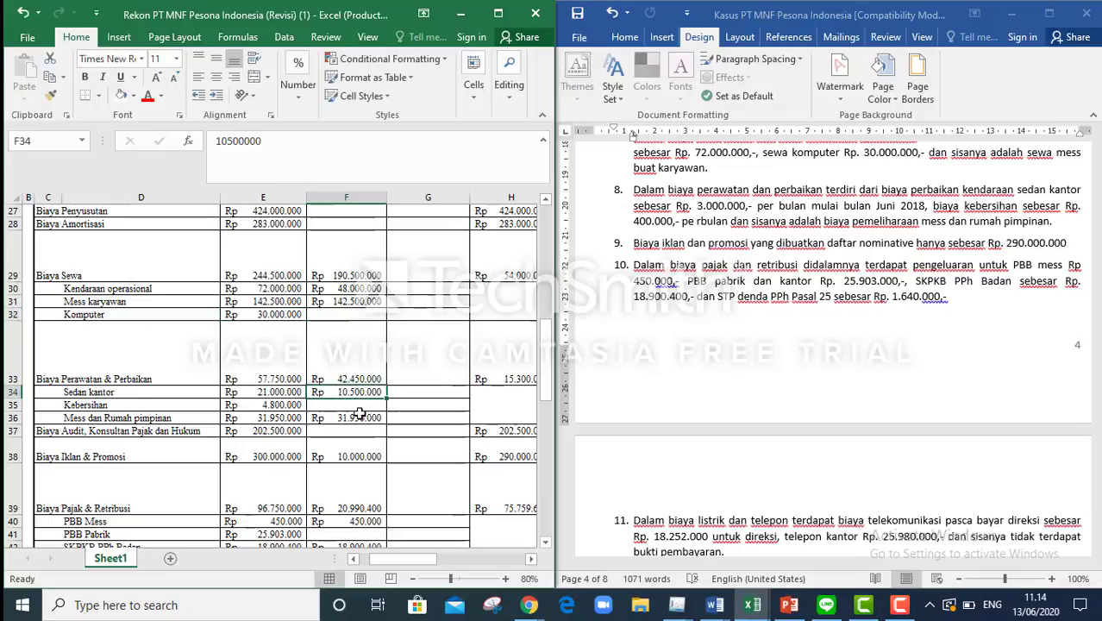
mouse_move(378, 561)
mouse_down()
mouse_move(411, 562)
mouse_move(377, 562)
mouse_up()
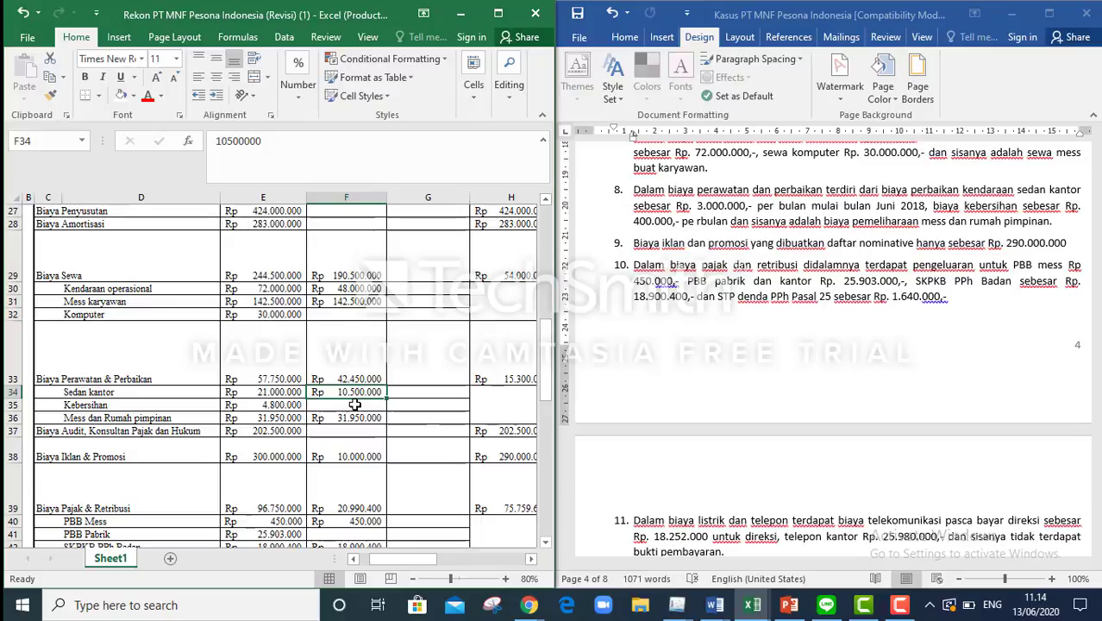
click(289, 391)
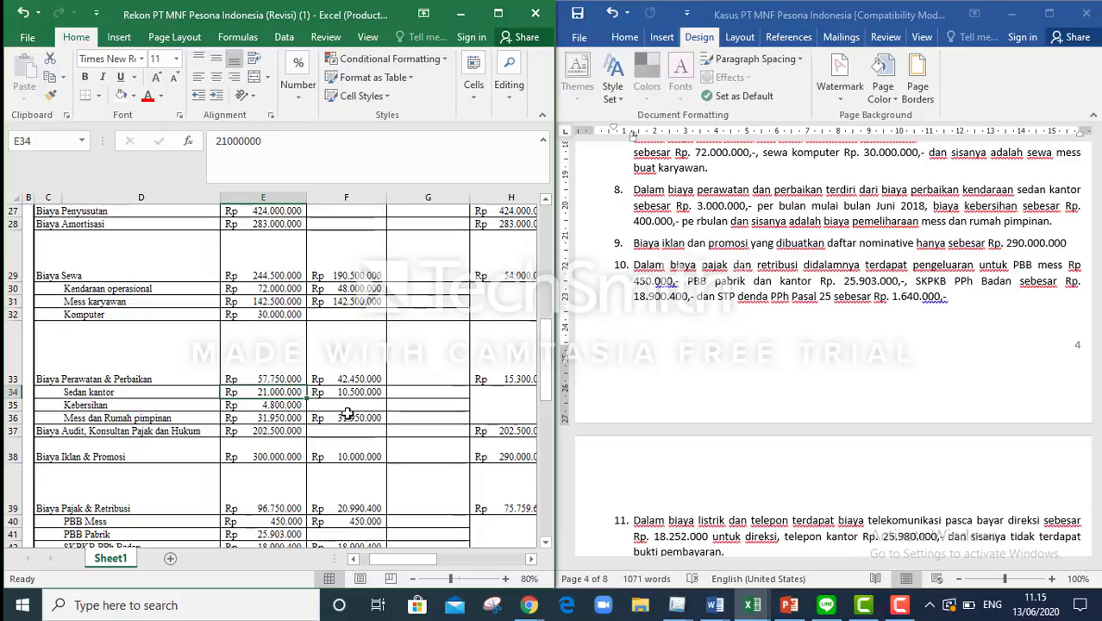
click(259, 417)
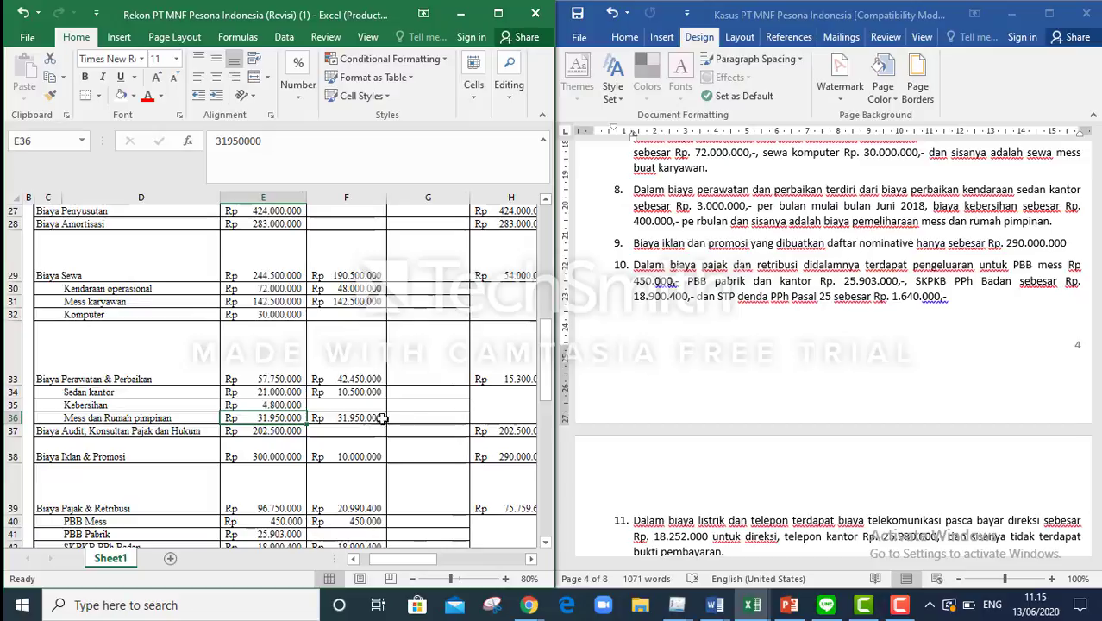
Examine note 9 on advertising and promotion, highlighting the 290.000.000 in the nominative list, and compare it with the income statement's advertising cost.
click(645, 250)
drag(659, 244, 948, 248)
click(948, 249)
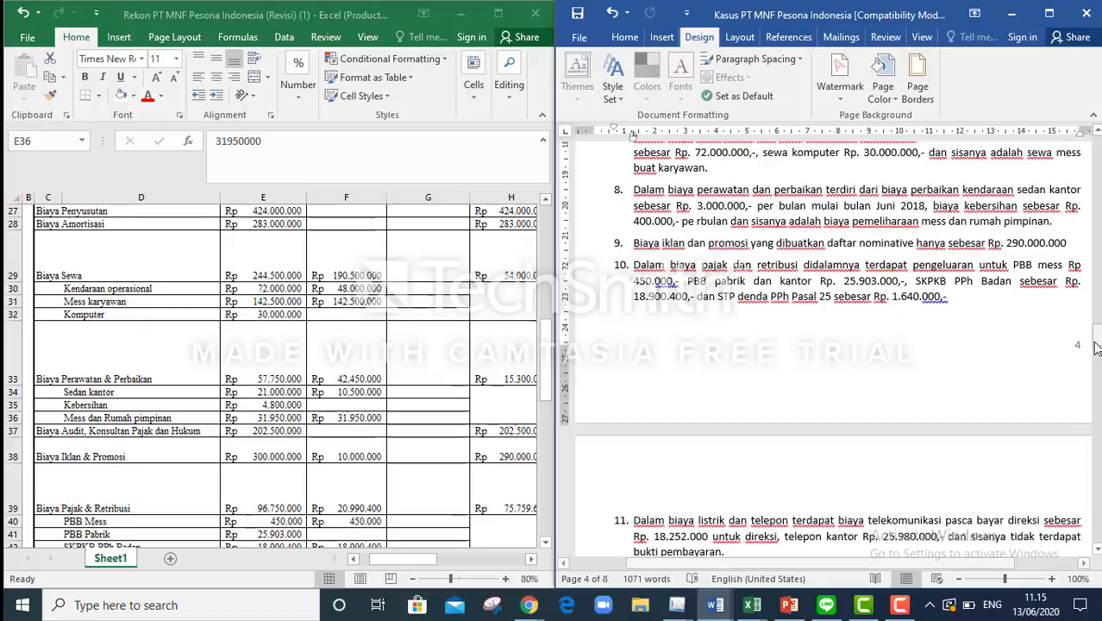
drag(1005, 243, 1065, 243)
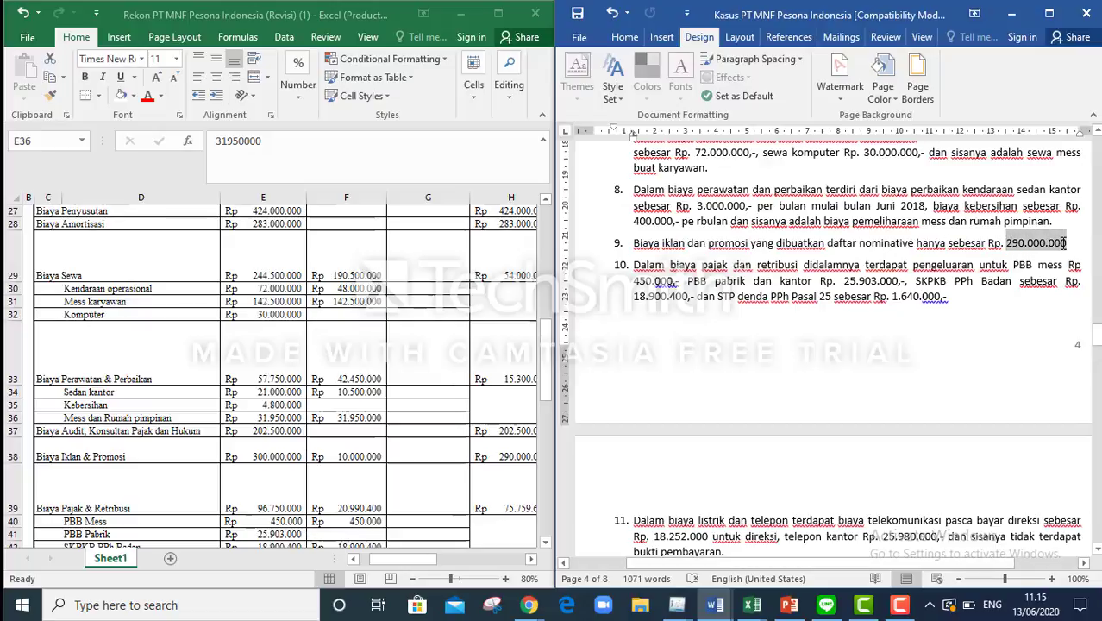
drag(1097, 338, 1097, 268)
drag(913, 328, 975, 334)
click(1073, 340)
drag(1097, 280, 1097, 329)
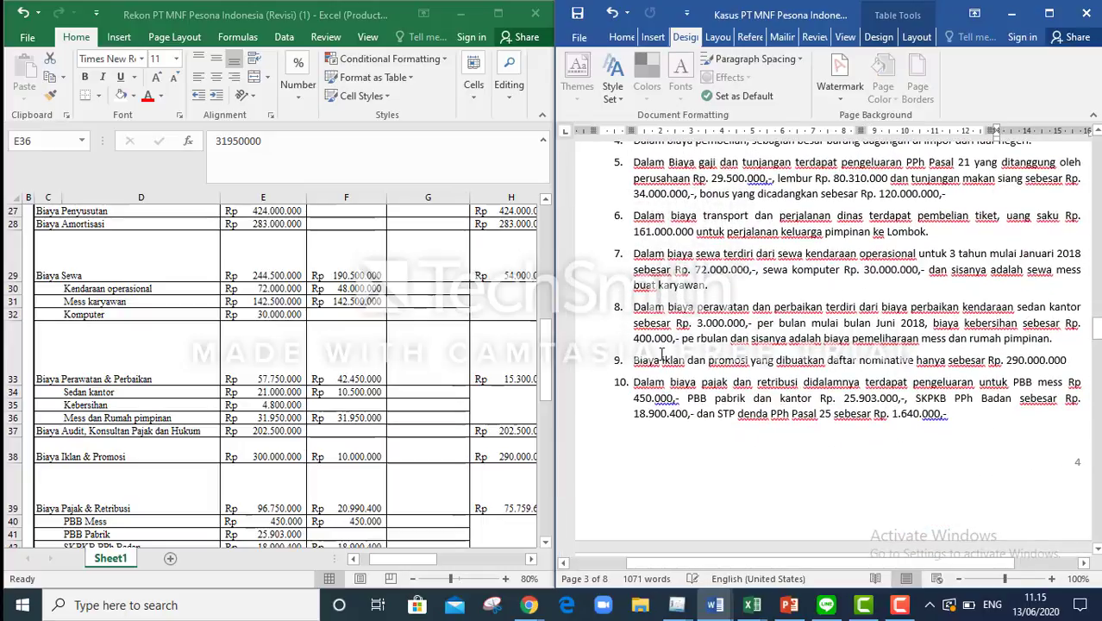
Examine the commercial amount, positive correction and fiscal amount formula of the Biaya Iklan & Promosi row.
click(545, 347)
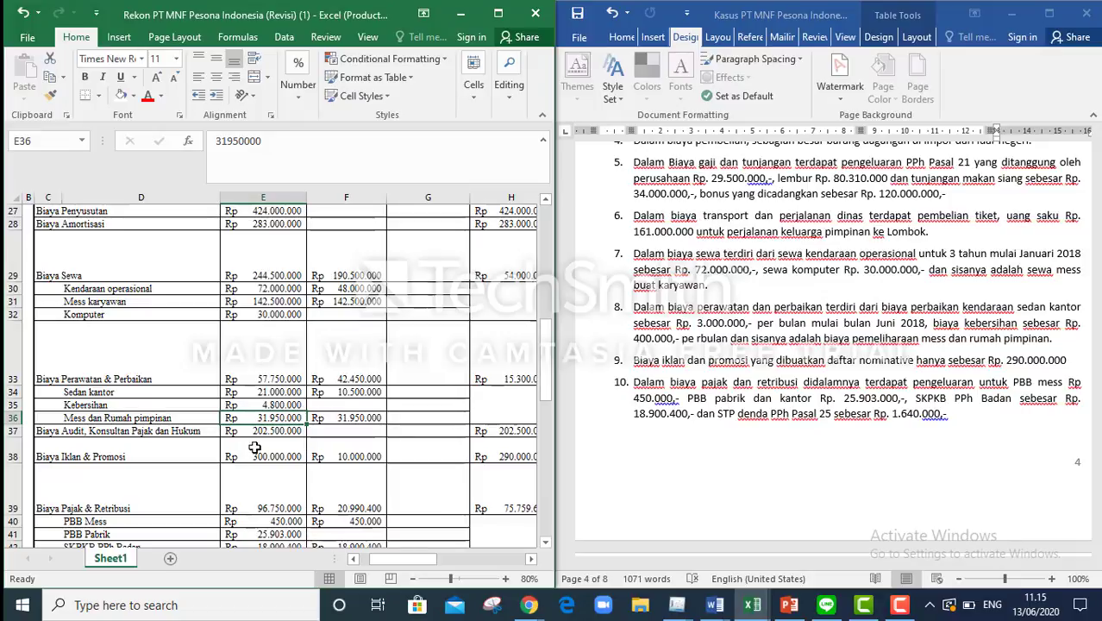
click(334, 459)
click(291, 458)
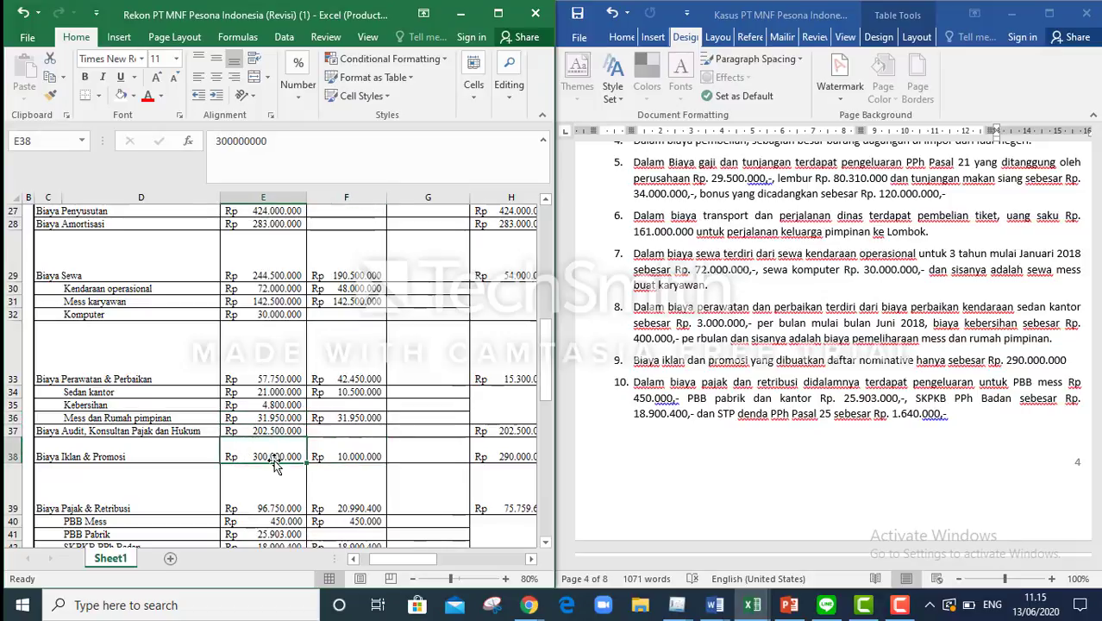
click(504, 456)
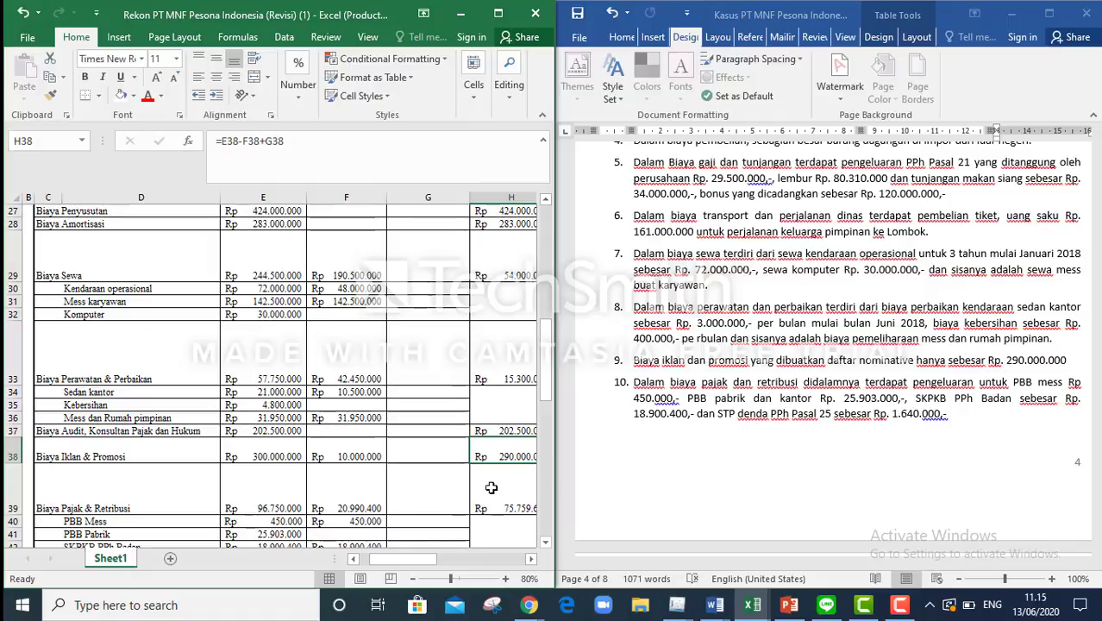
click(274, 461)
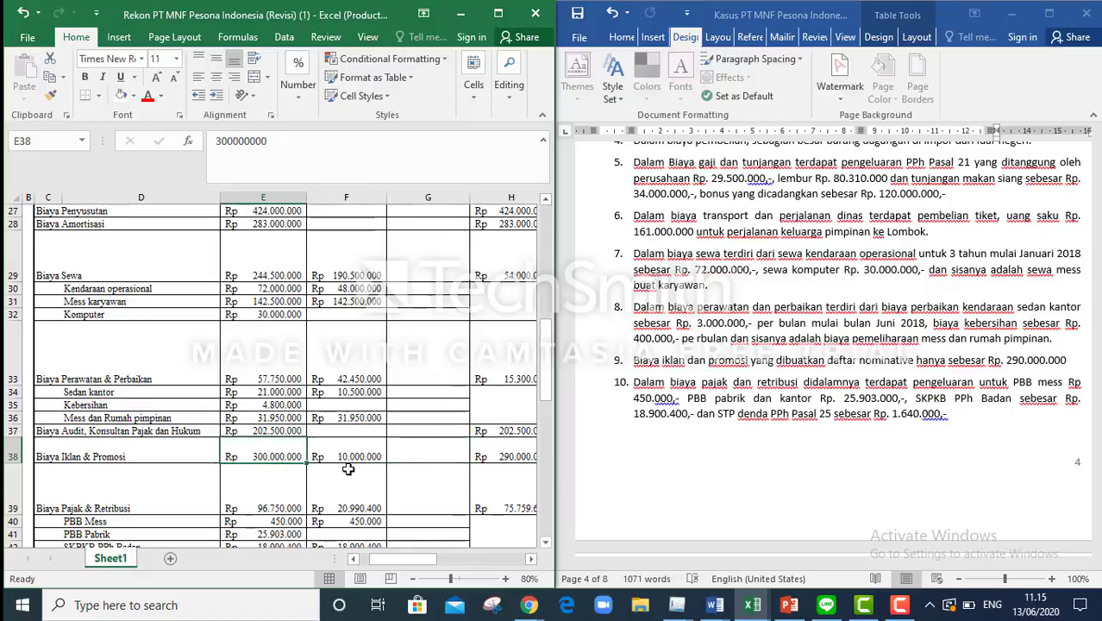
click(353, 459)
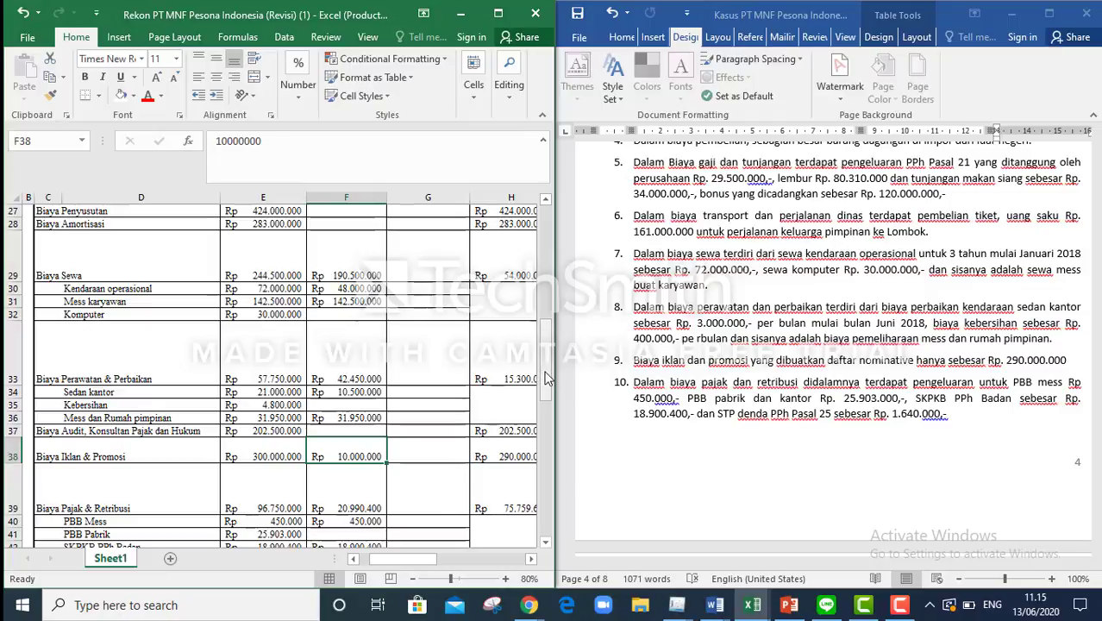
Examine note 10 on taxes and levies, covering PBB mess, PBB pabrik dan kantor, SKPKB PPh Badan and STP denda.
scroll(546, 384, down, 1)
scroll(546, 384, down, 1)
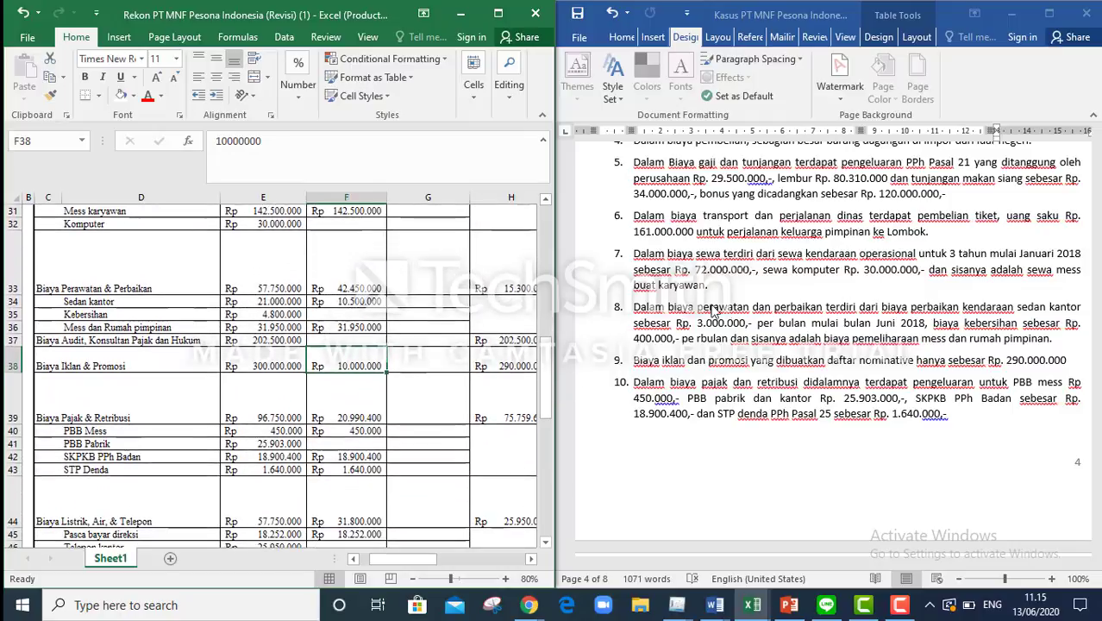
drag(1053, 338, 888, 417)
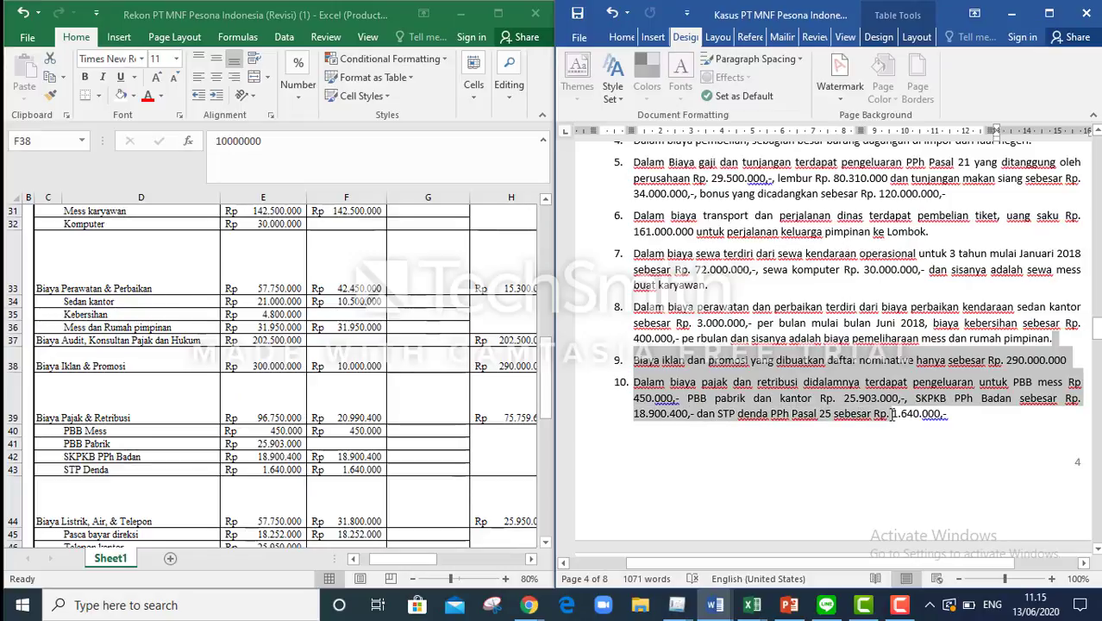
click(888, 427)
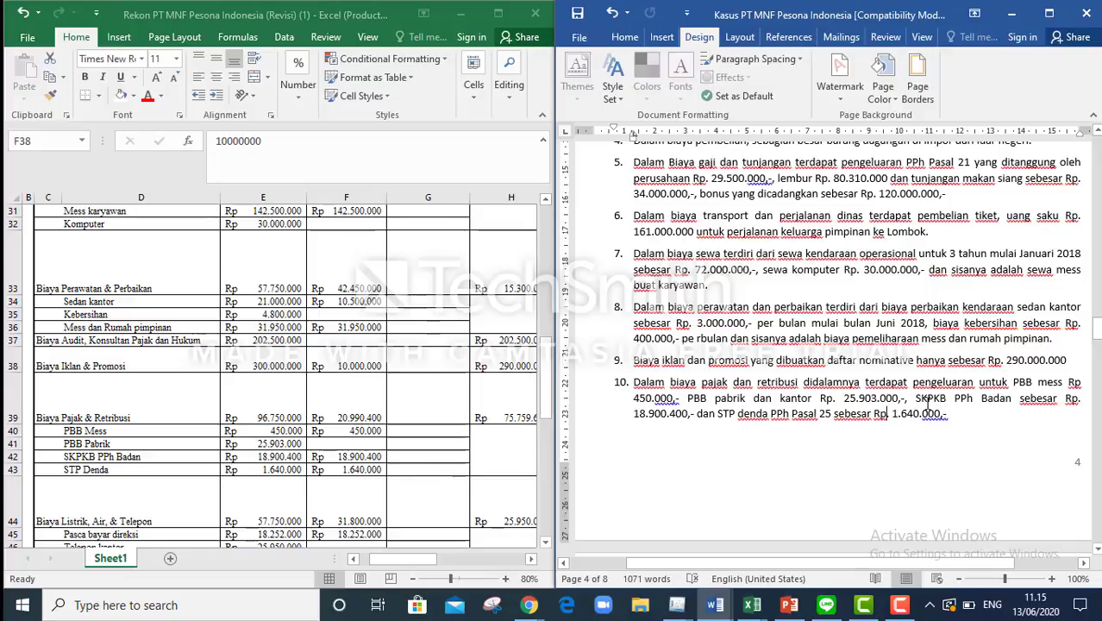
right_click(895, 559)
click(873, 561)
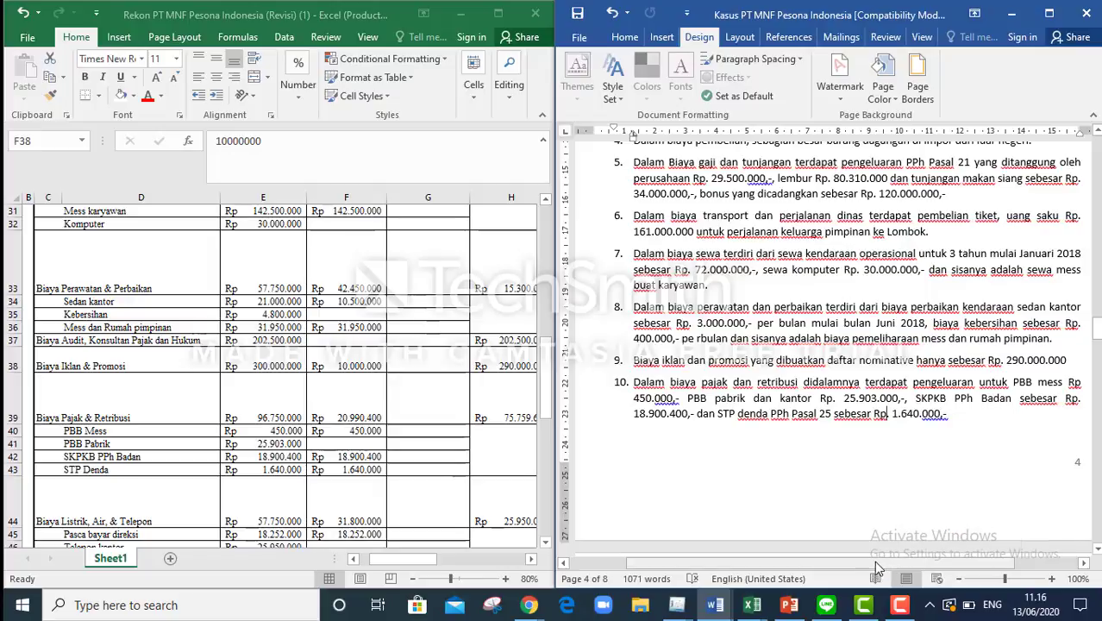
right_click(884, 557)
click(736, 446)
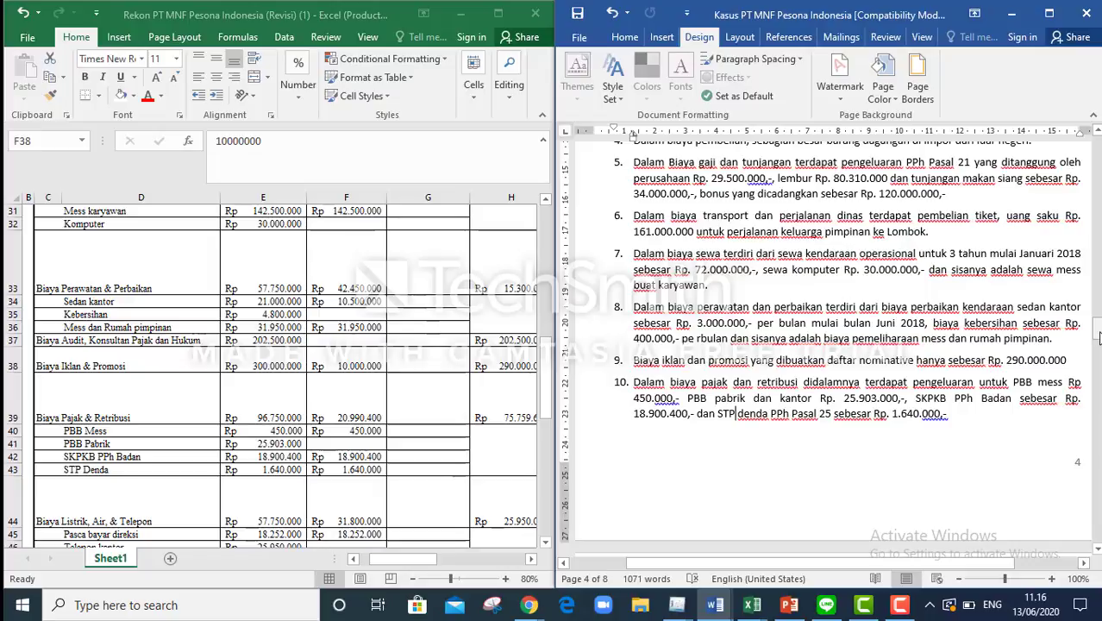
Look up the Biaya pajak dan retribusi amount in the case document's income statement and return to the notes.
drag(1097, 334, 1096, 279)
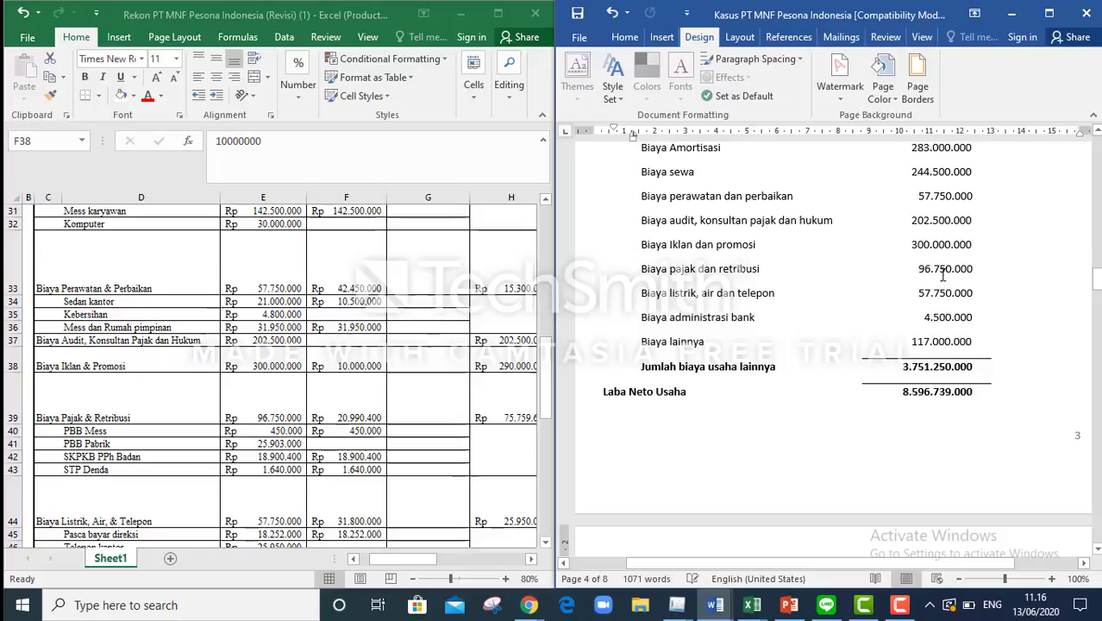
drag(916, 274, 990, 278)
drag(1096, 278, 1097, 350)
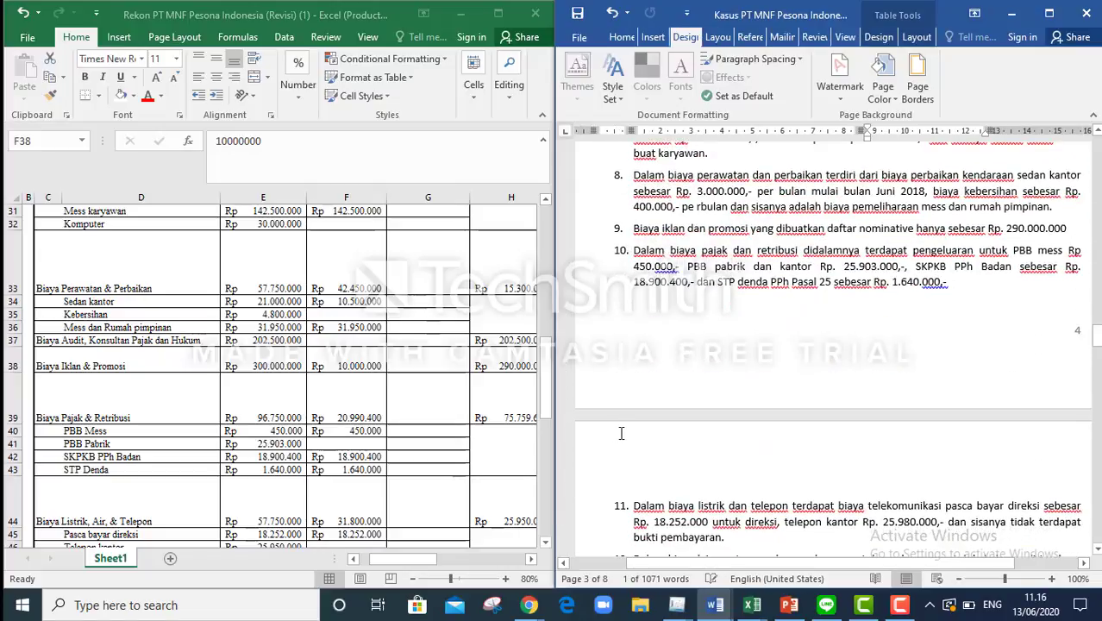
Check the PBB Mess, SKPKB PPh Badan and STP Denda amounts and the positive correction and fiscal formulas of Biaya Pajak & Retribusi.
click(549, 406)
scroll(549, 405, down, 3)
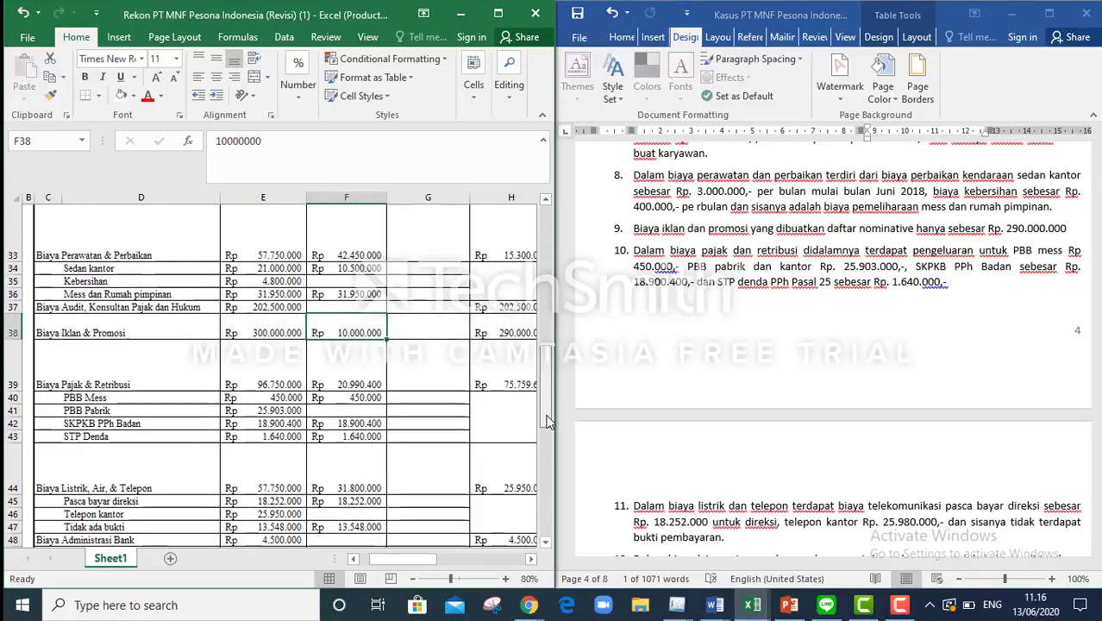
click(263, 328)
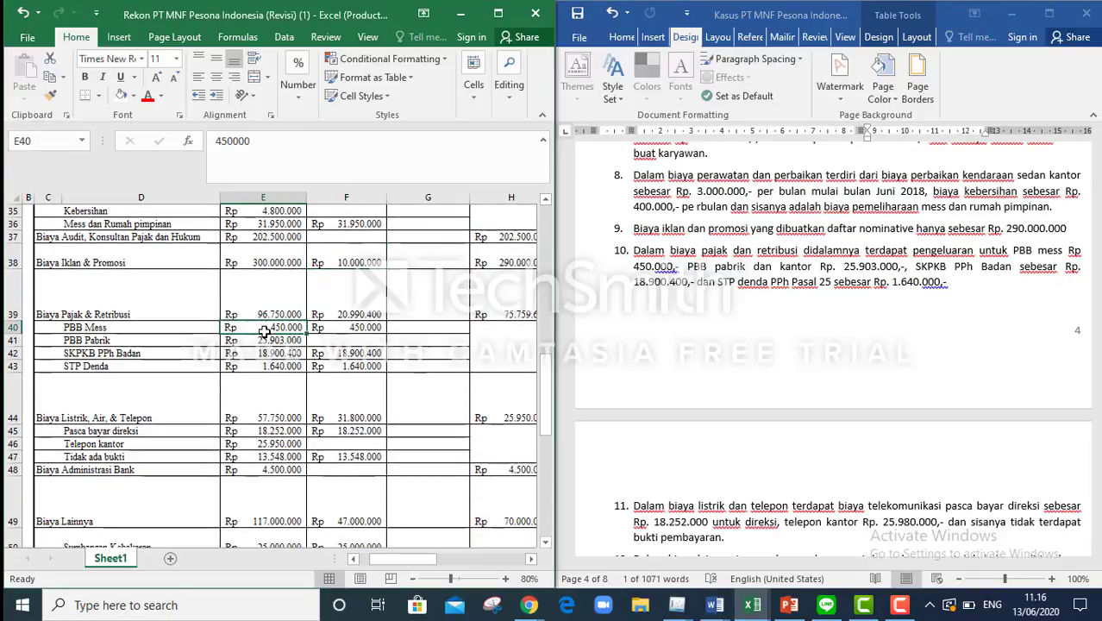
click(278, 354)
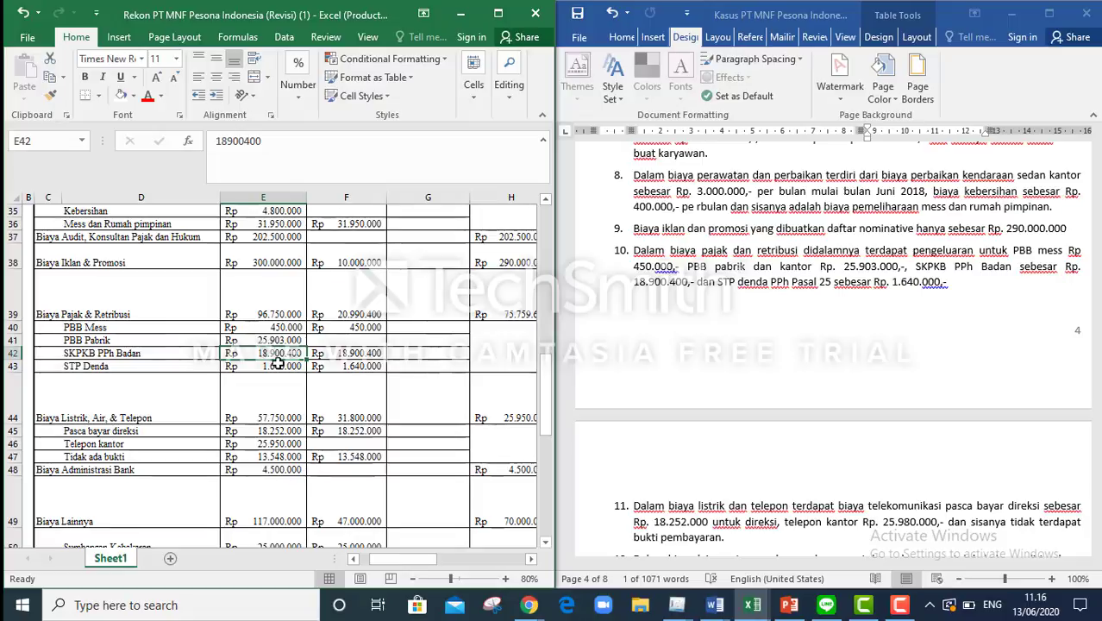
click(283, 365)
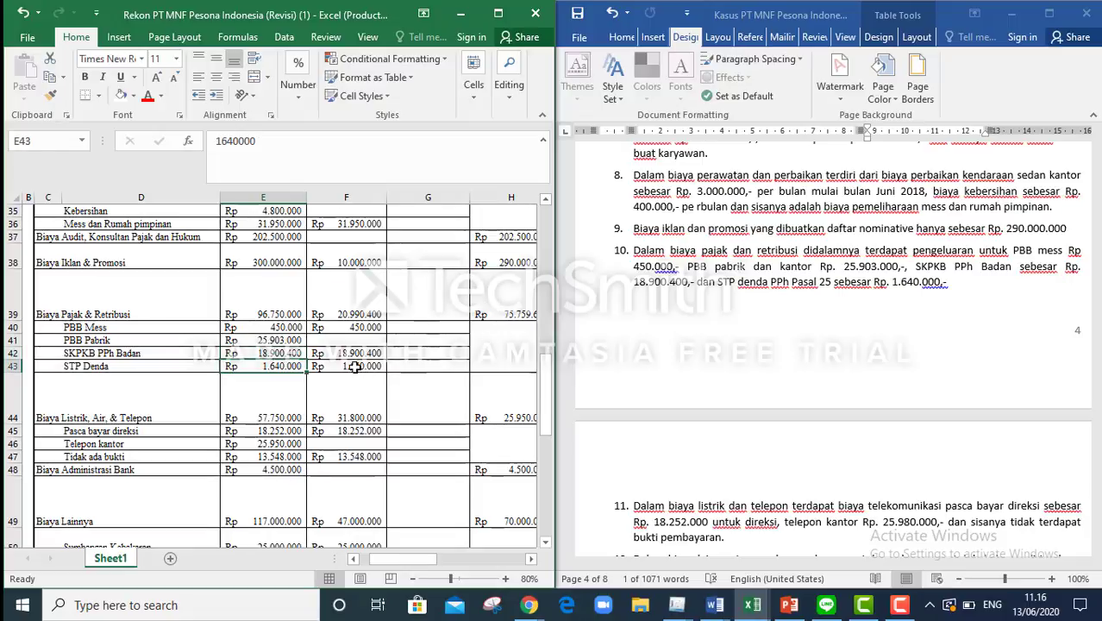
click(347, 313)
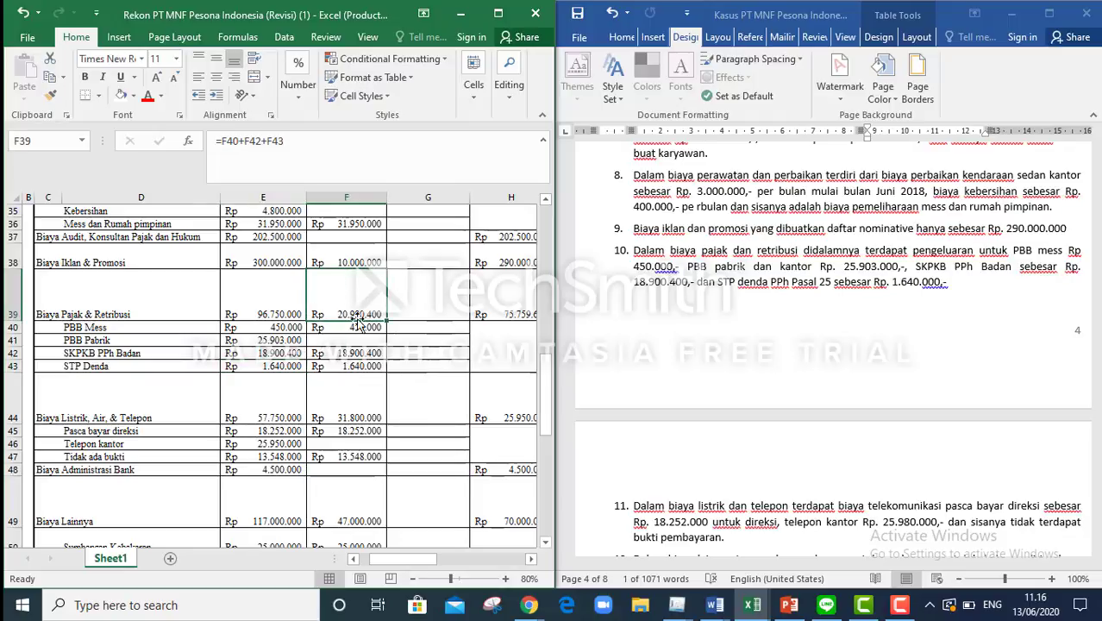
click(514, 313)
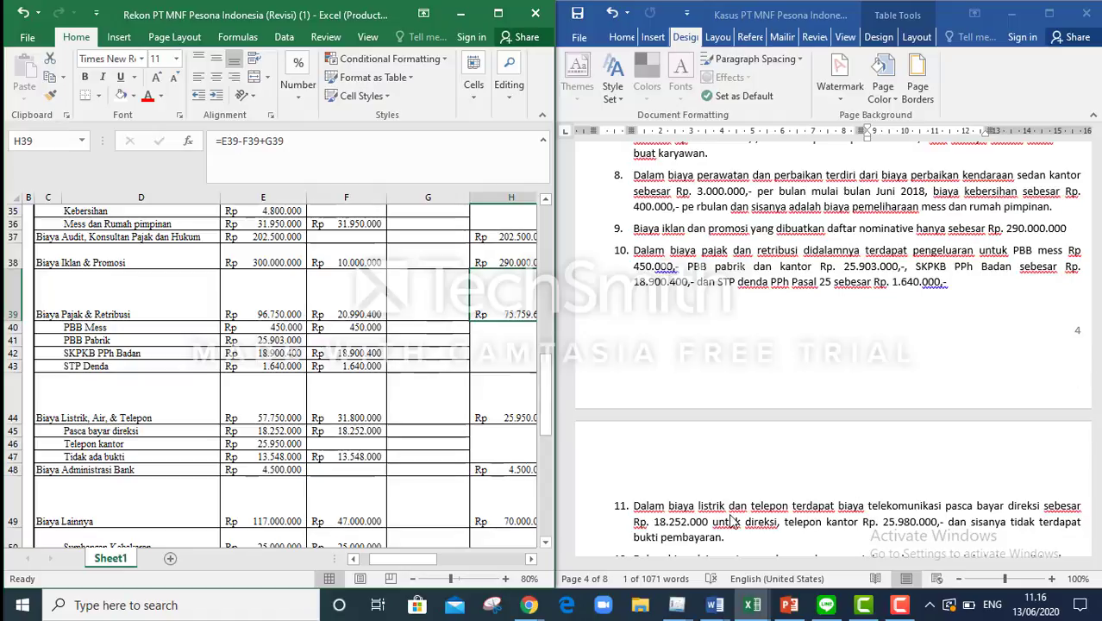
Examine note 11 on electricity and telephone costs, selecting the directors' postpaid telecommunication amount.
click(1010, 530)
drag(1098, 350, 1052, 358)
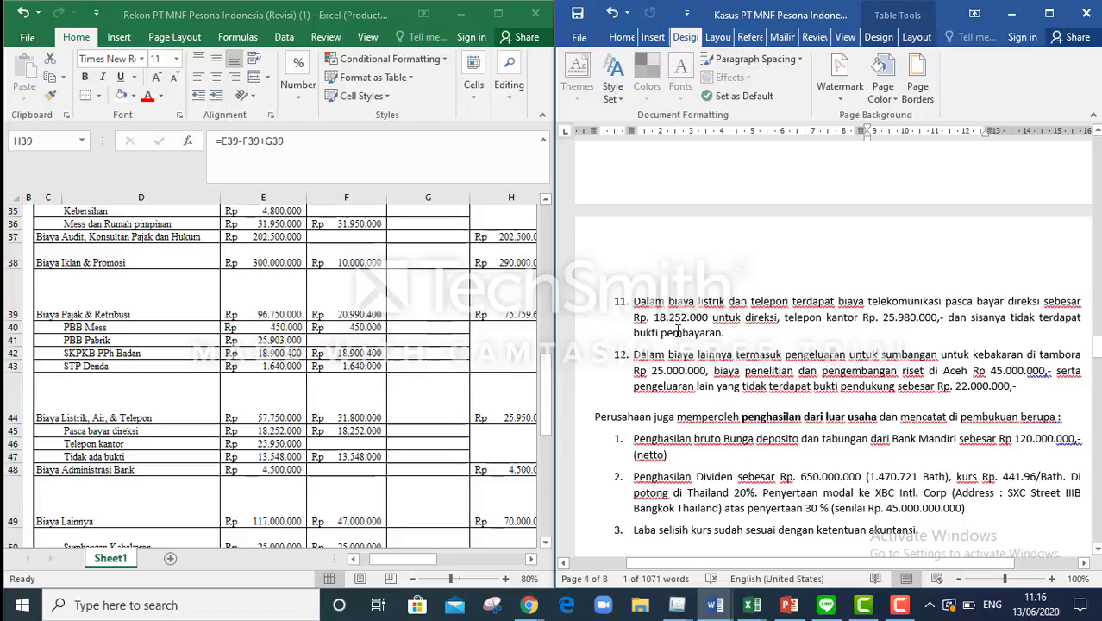
drag(662, 317, 775, 317)
click(738, 318)
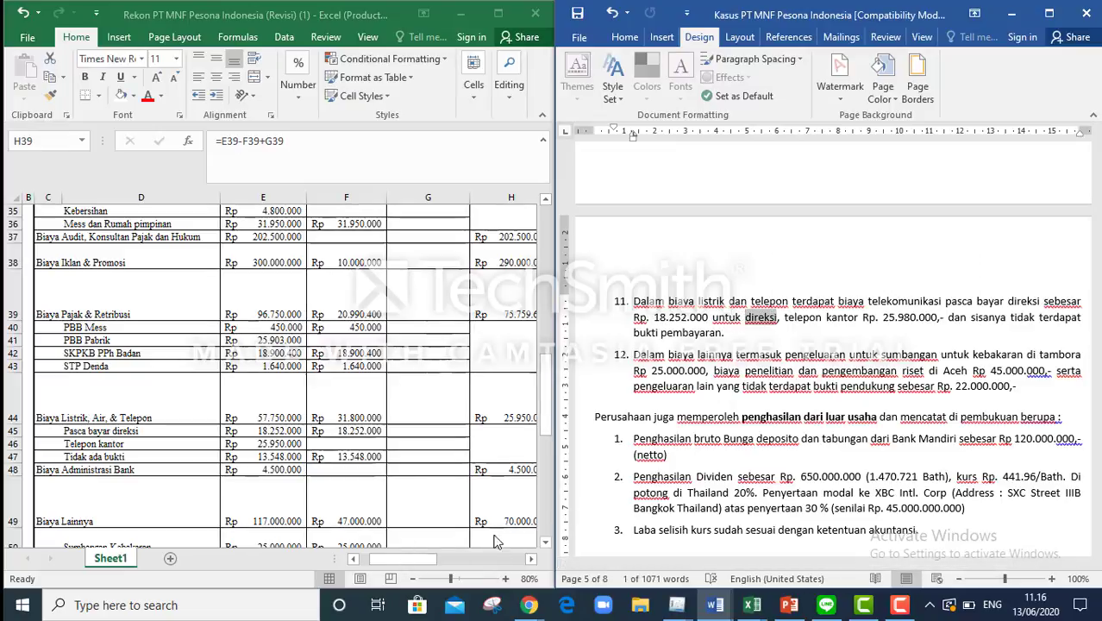
Check the Biaya Listrik, Air & Telepon amount against note 11, along with its positive correction and fiscal formulas.
click(411, 557)
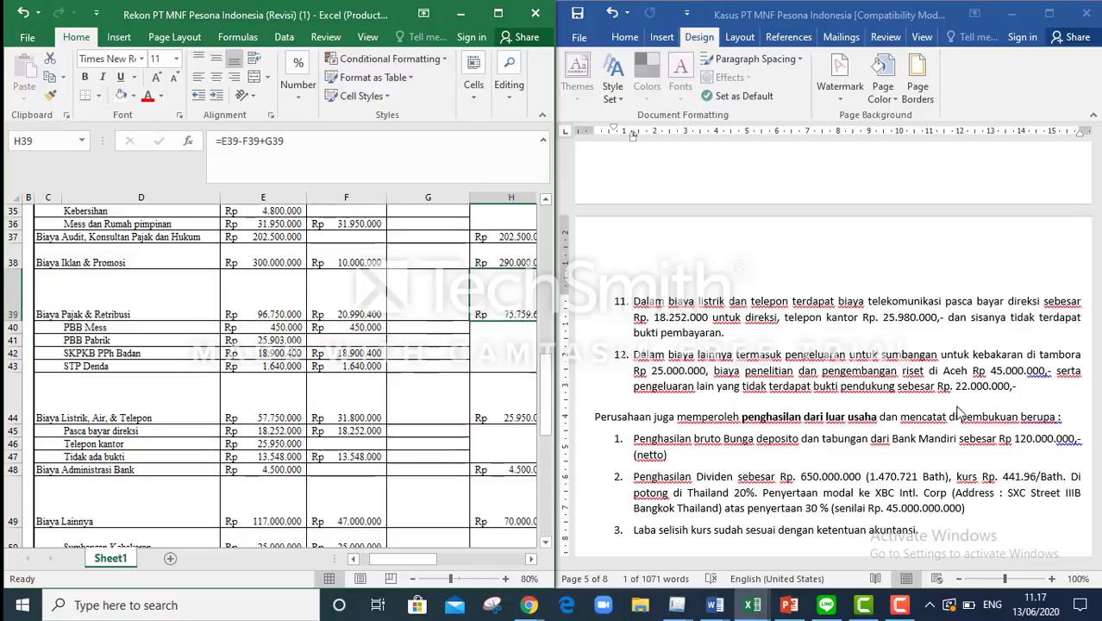
click(264, 417)
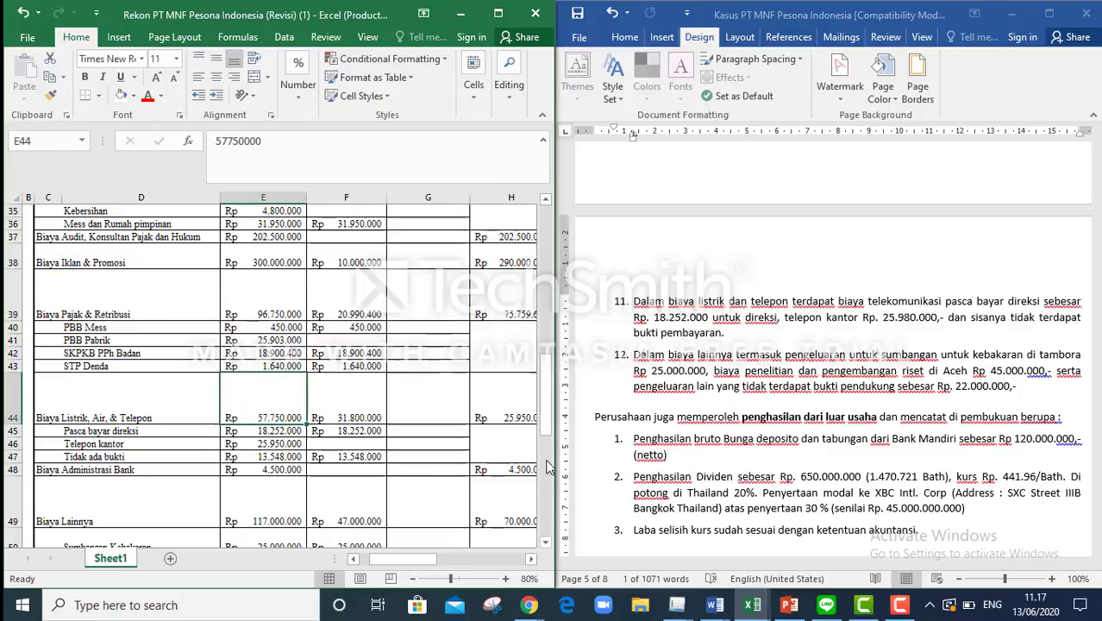
click(999, 515)
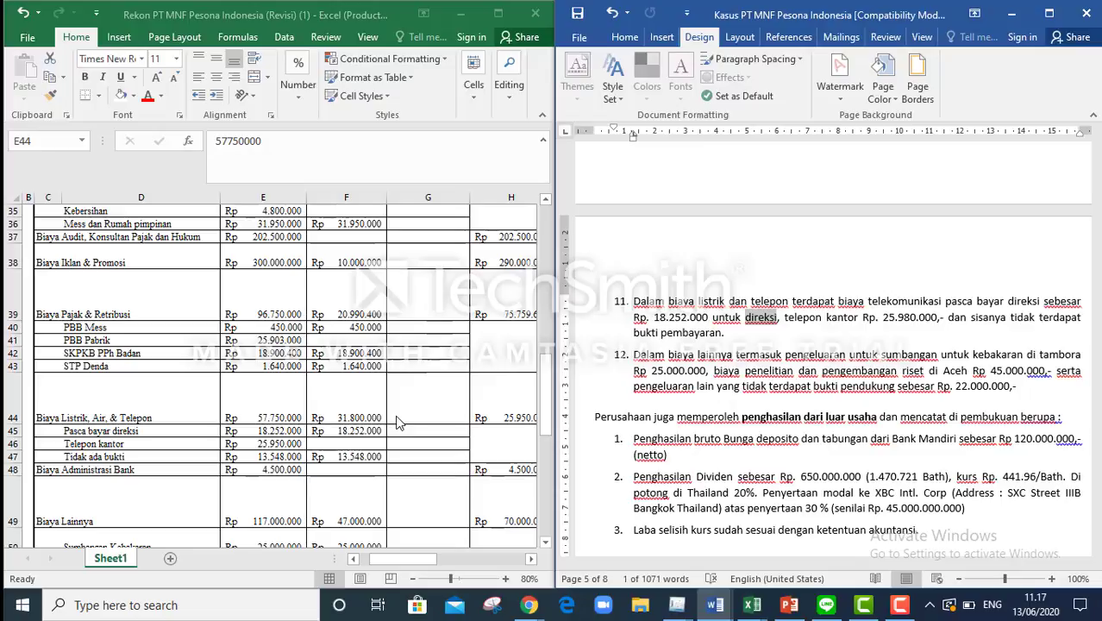
key(alt+Tab)
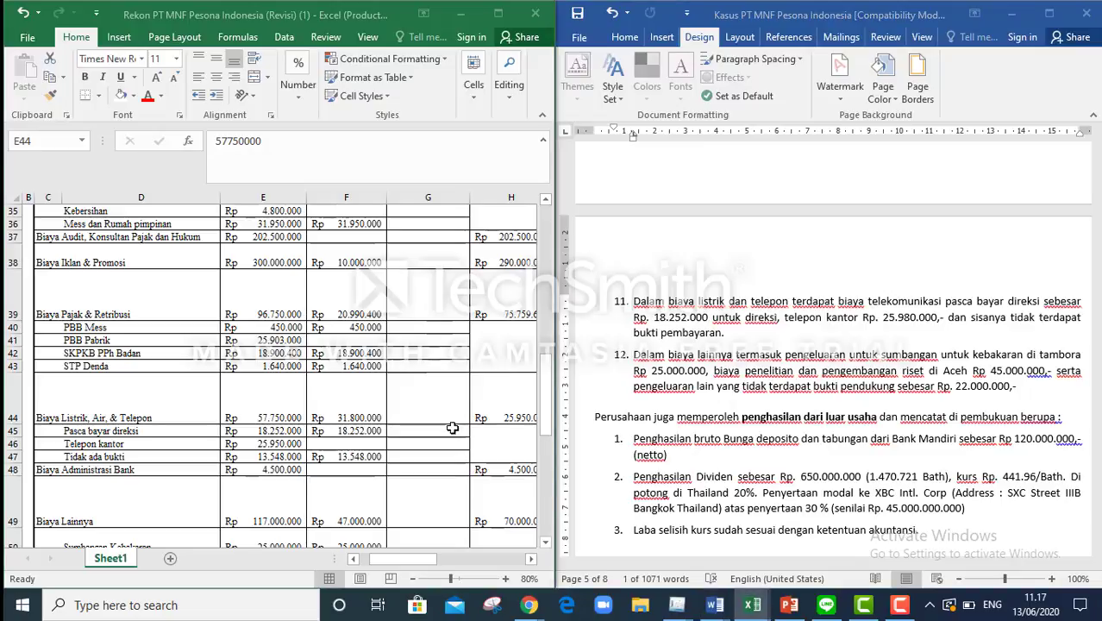
click(369, 416)
click(517, 415)
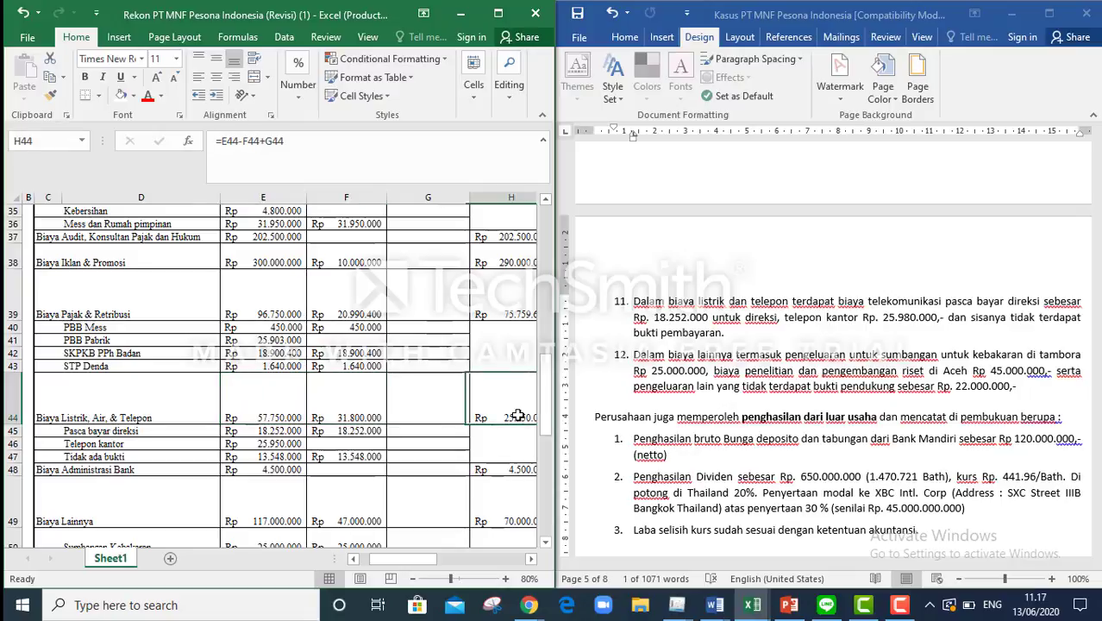
click(336, 415)
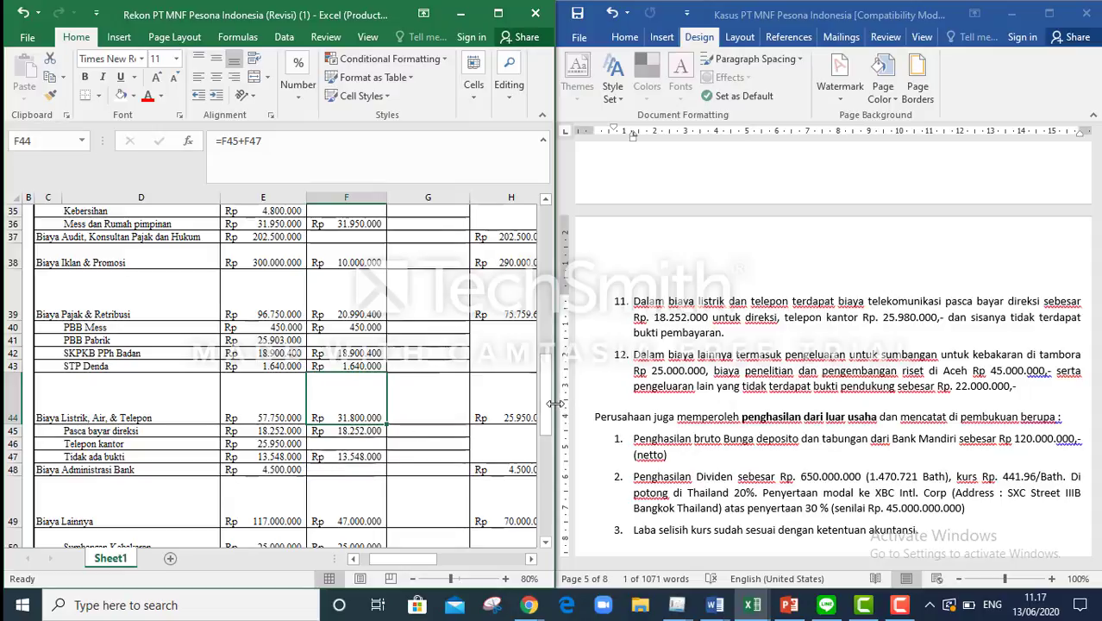
Examine note 12 on other costs, covering the Tambora fire donation, the research in Aceh and the expenses without supporting evidence.
drag(545, 408, 547, 423)
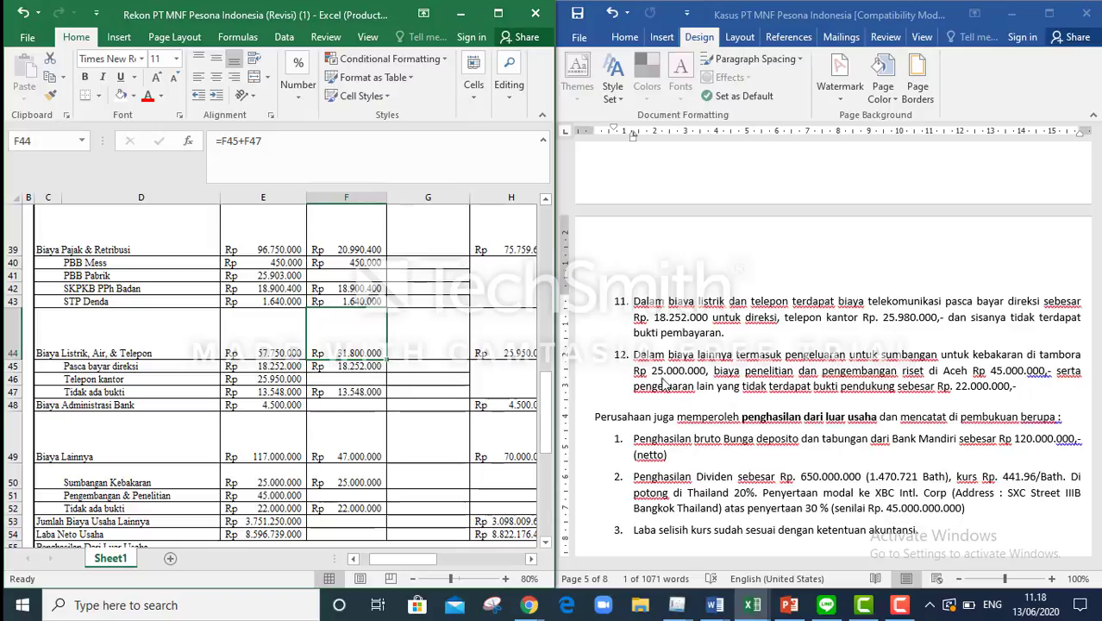
click(636, 354)
drag(635, 354, 801, 384)
drag(813, 387, 916, 388)
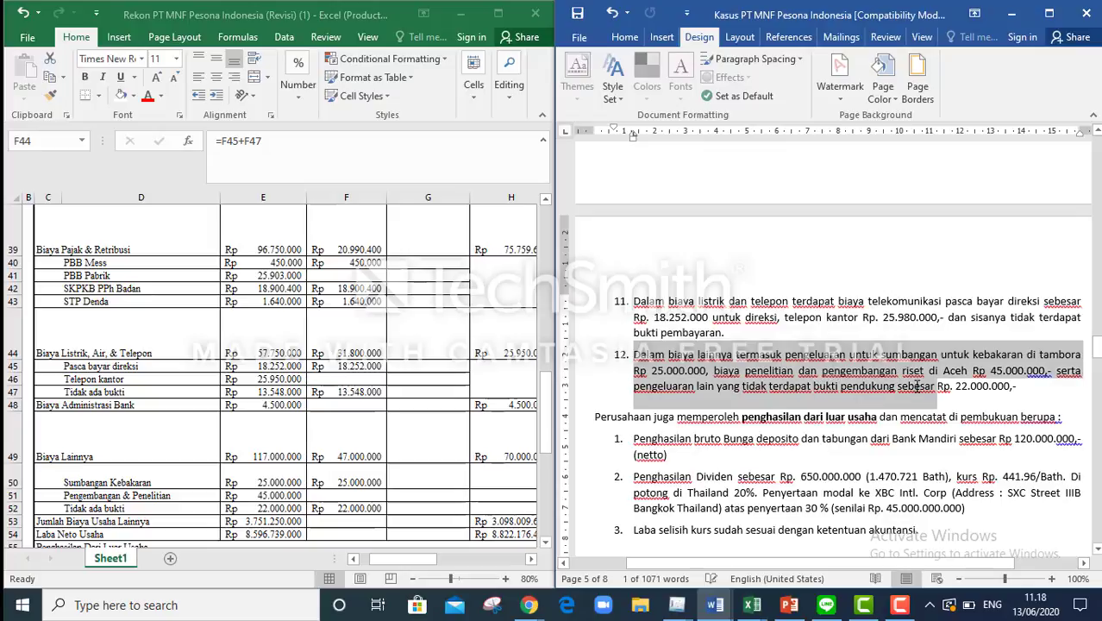
drag(890, 439, 880, 415)
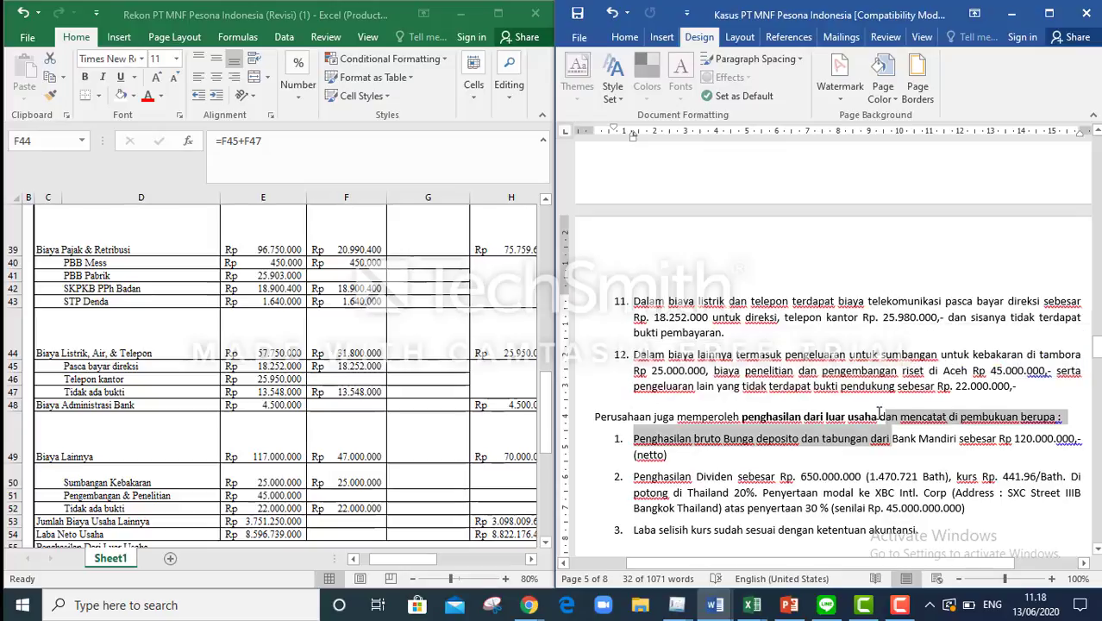
click(746, 387)
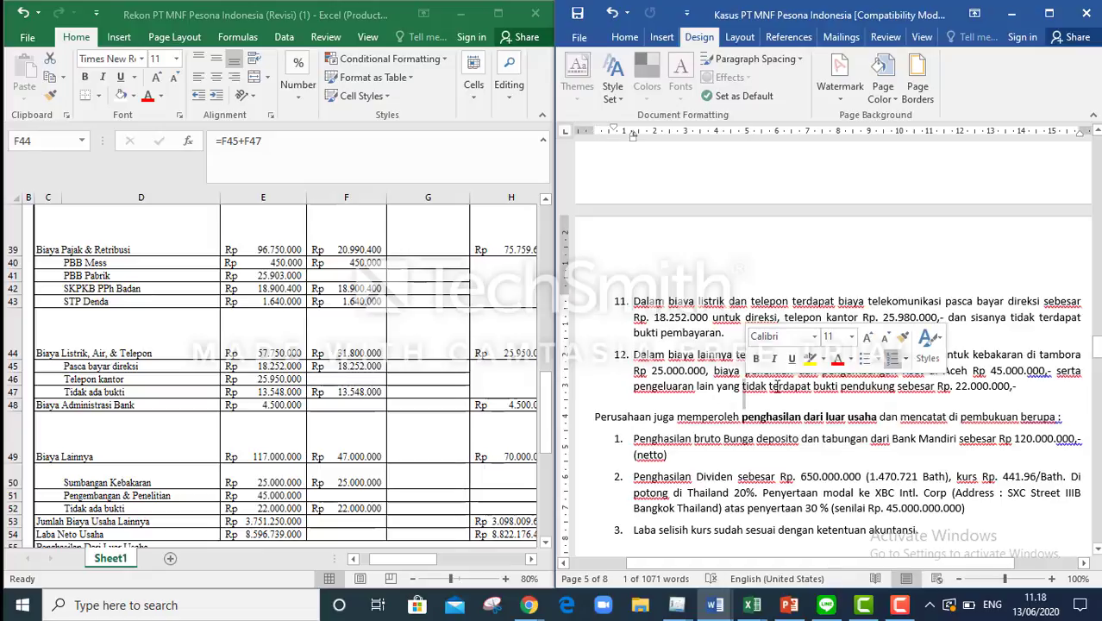
click(855, 387)
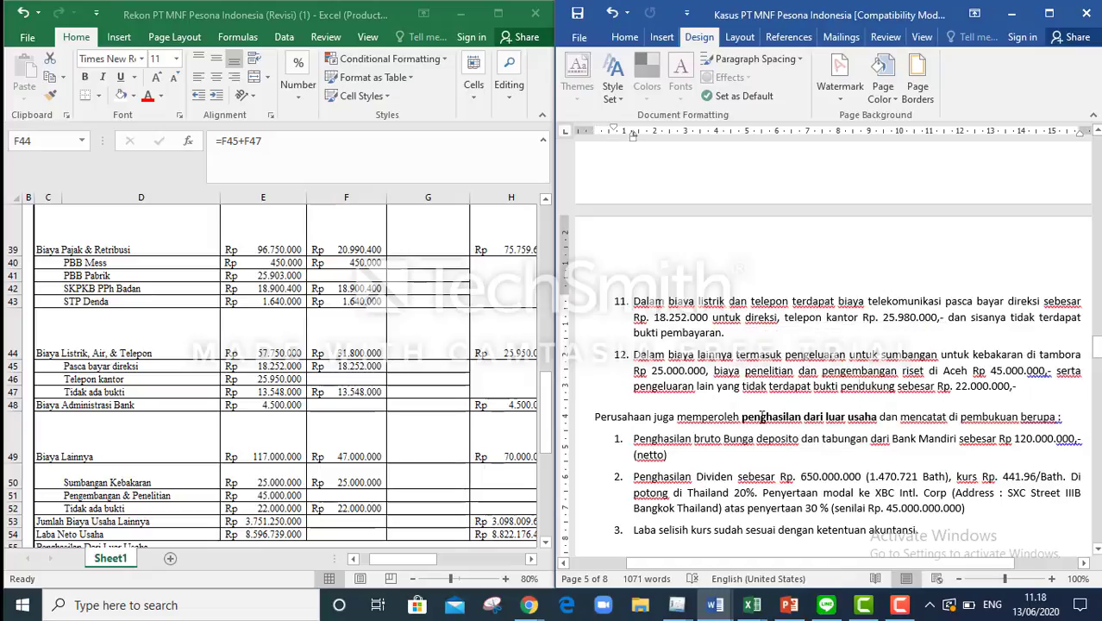
Compare the Biaya Lainnya amount and its breakdown with note 12, selecting the Aceh research and development cost in the note.
click(549, 401)
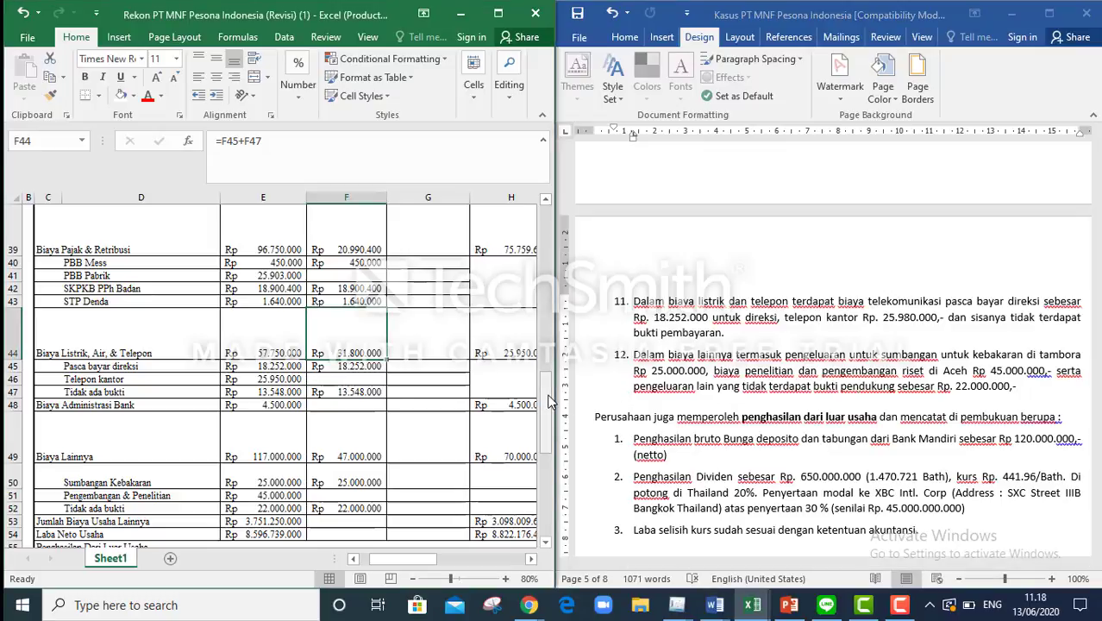
drag(547, 409, 547, 424)
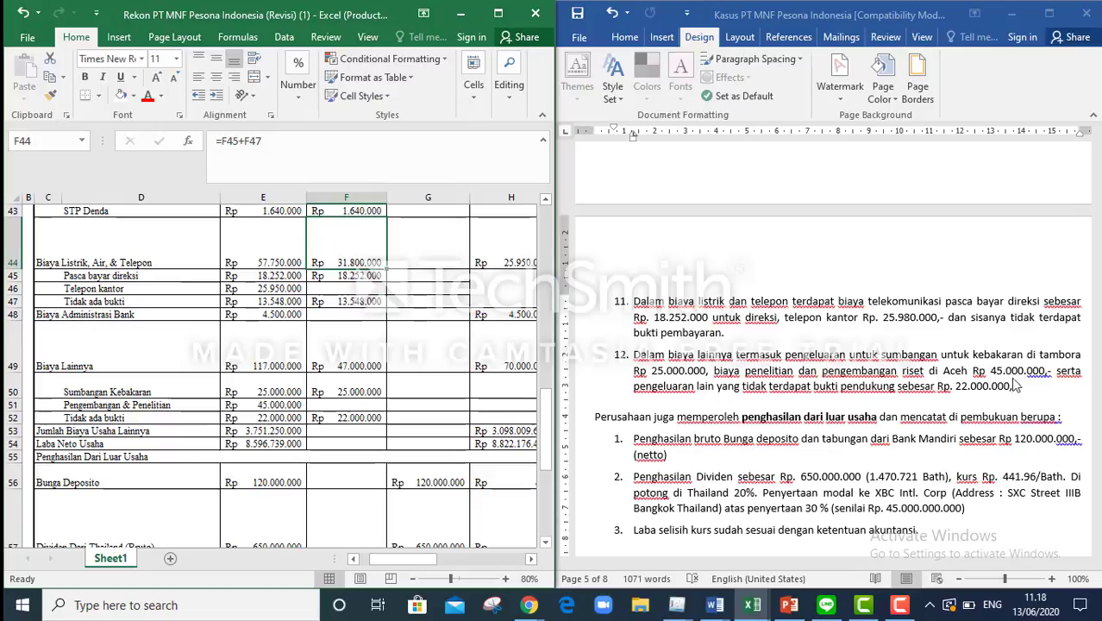
click(259, 359)
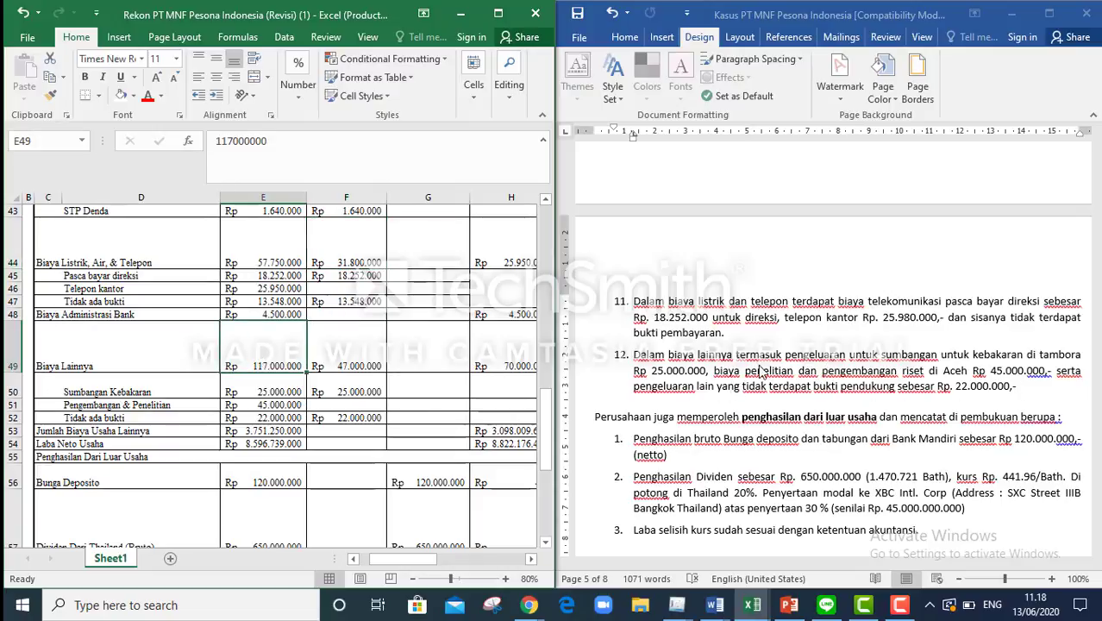
click(990, 374)
drag(973, 372, 1043, 373)
click(914, 401)
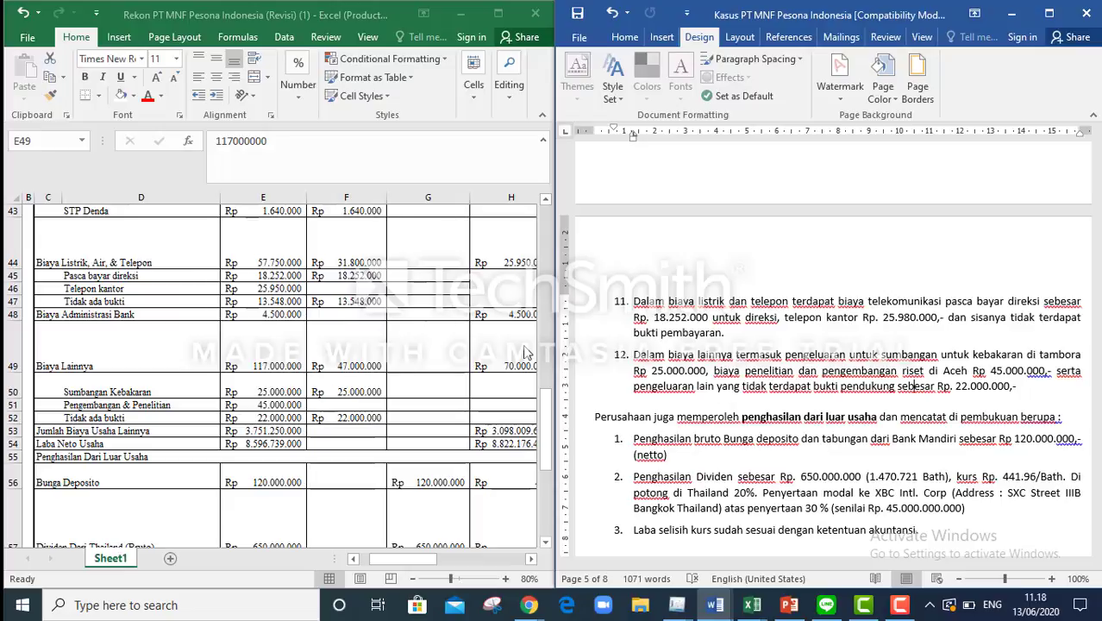
click(408, 560)
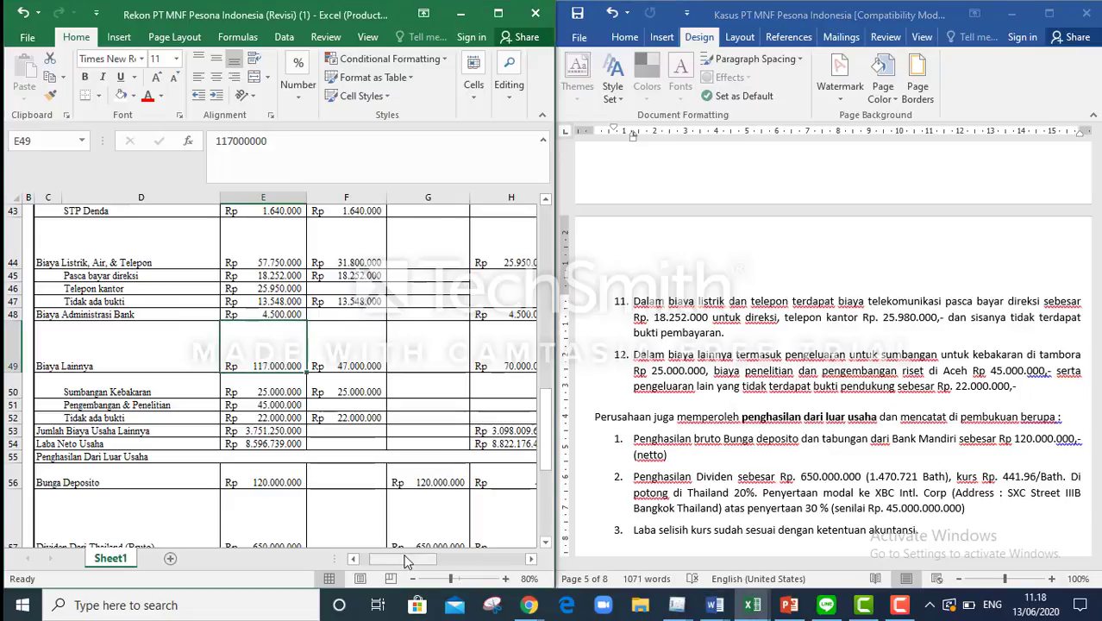
drag(408, 560, 425, 561)
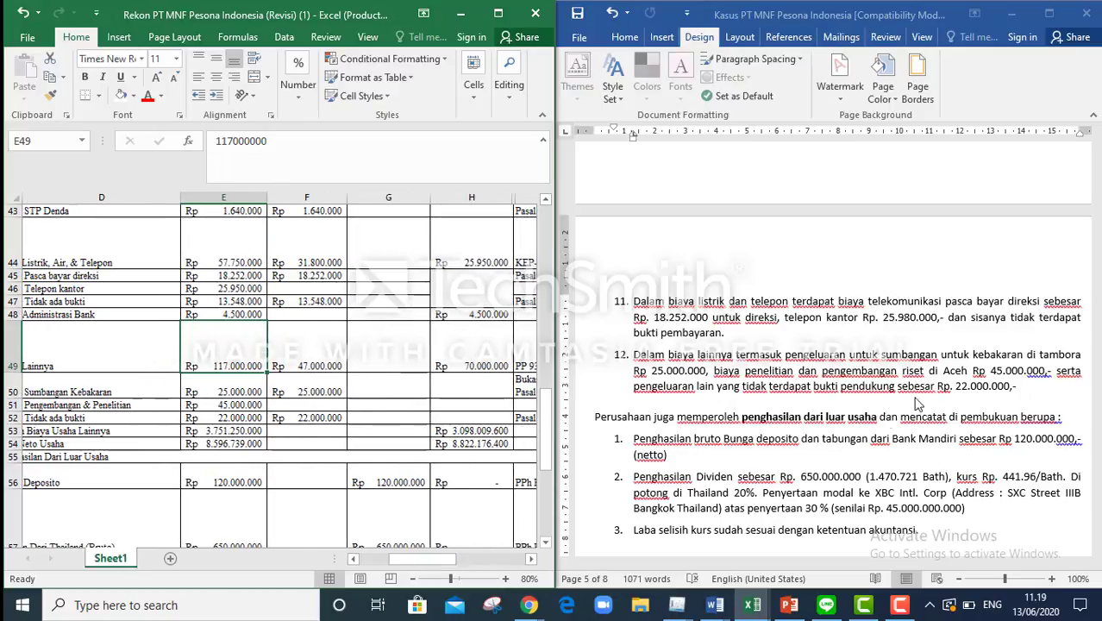
Read the notes on income from outside the business and check the Bunga Deposito row's correction columns.
click(1072, 413)
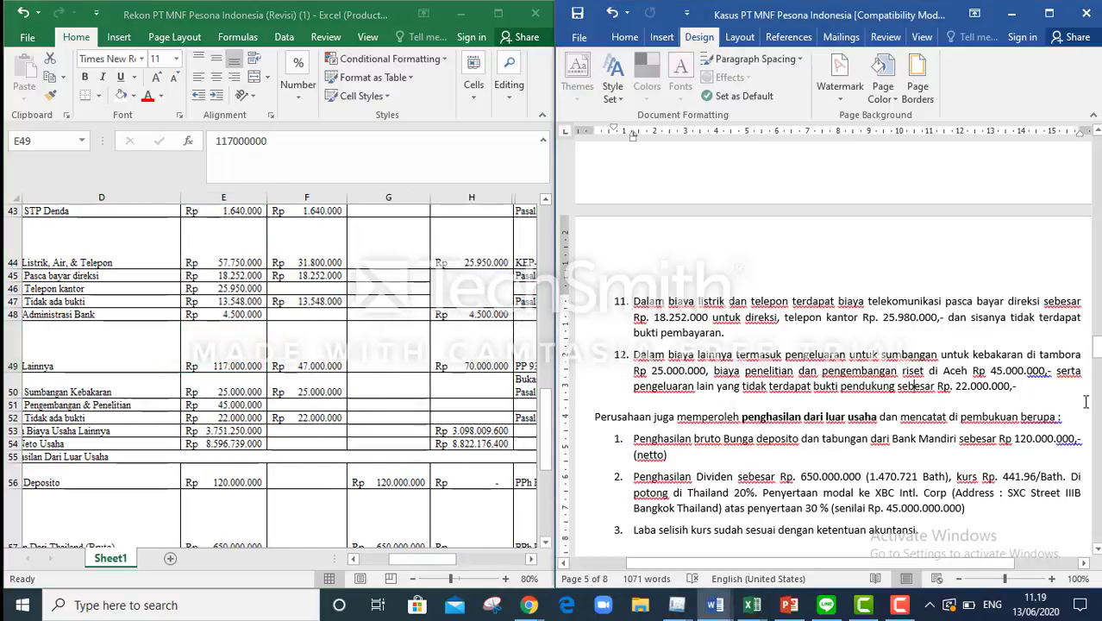
scroll(840, 325, down, 7)
scroll(840, 325, up, 3)
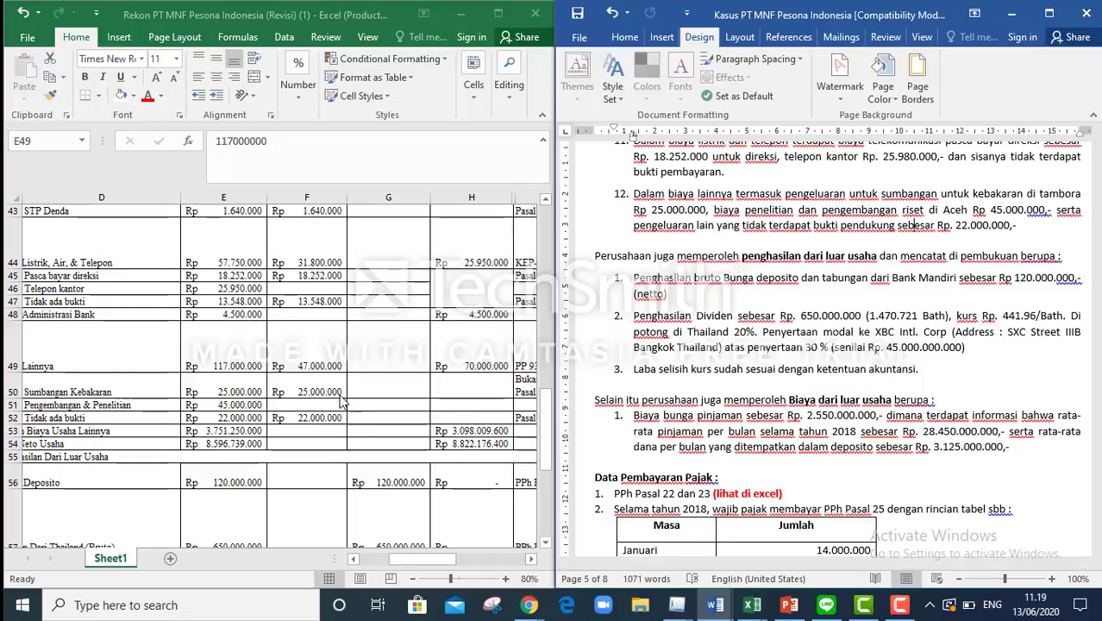
click(397, 567)
click(359, 563)
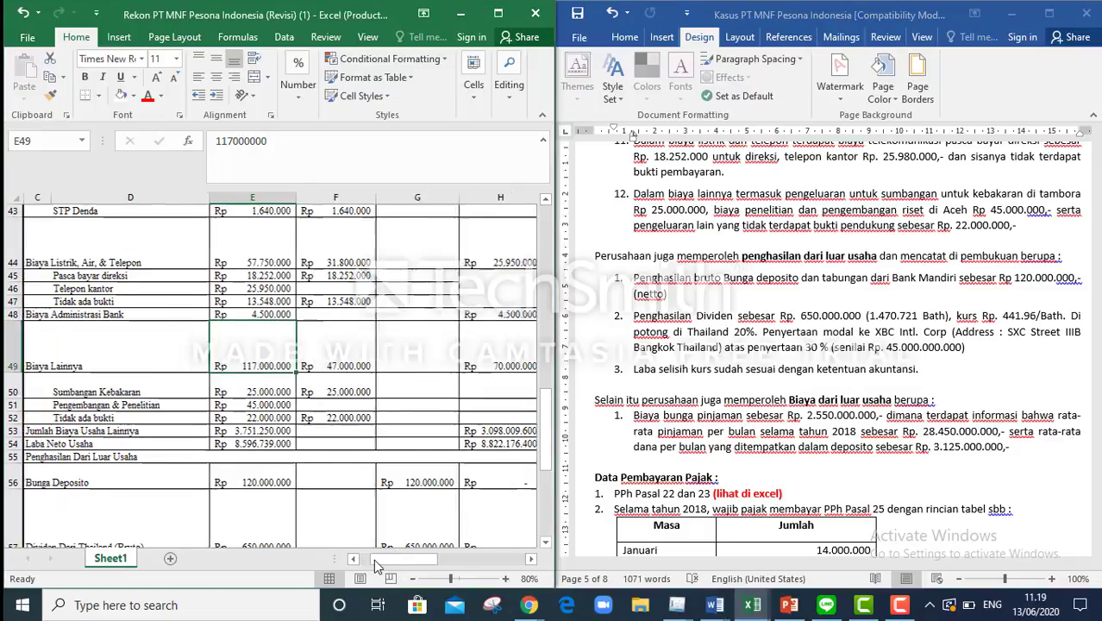
drag(549, 409, 550, 450)
click(320, 313)
click(436, 314)
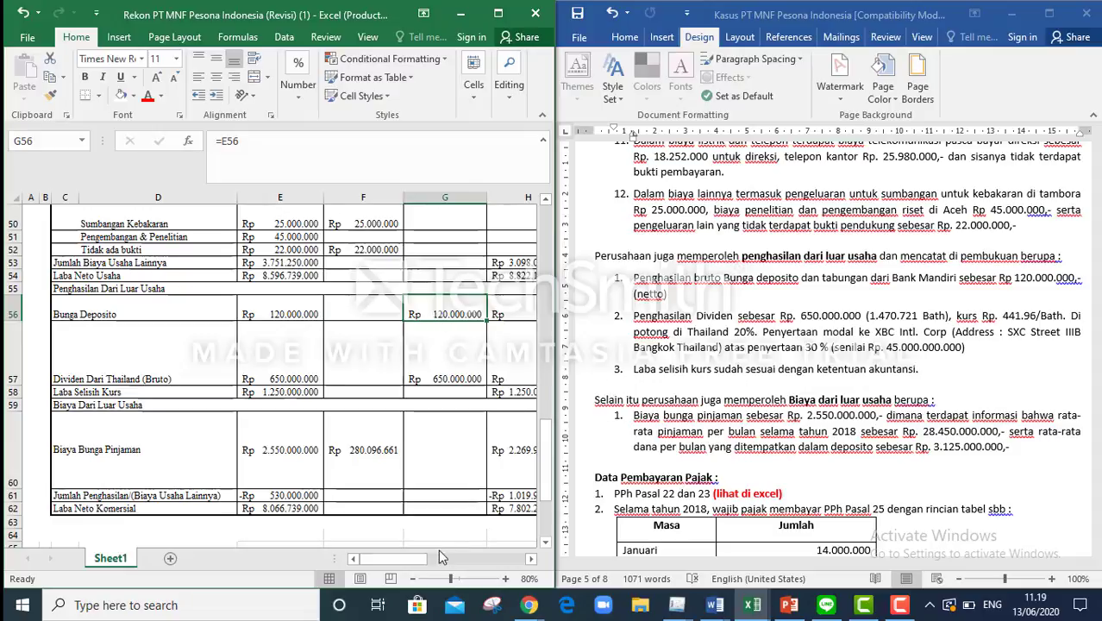
drag(421, 560, 434, 561)
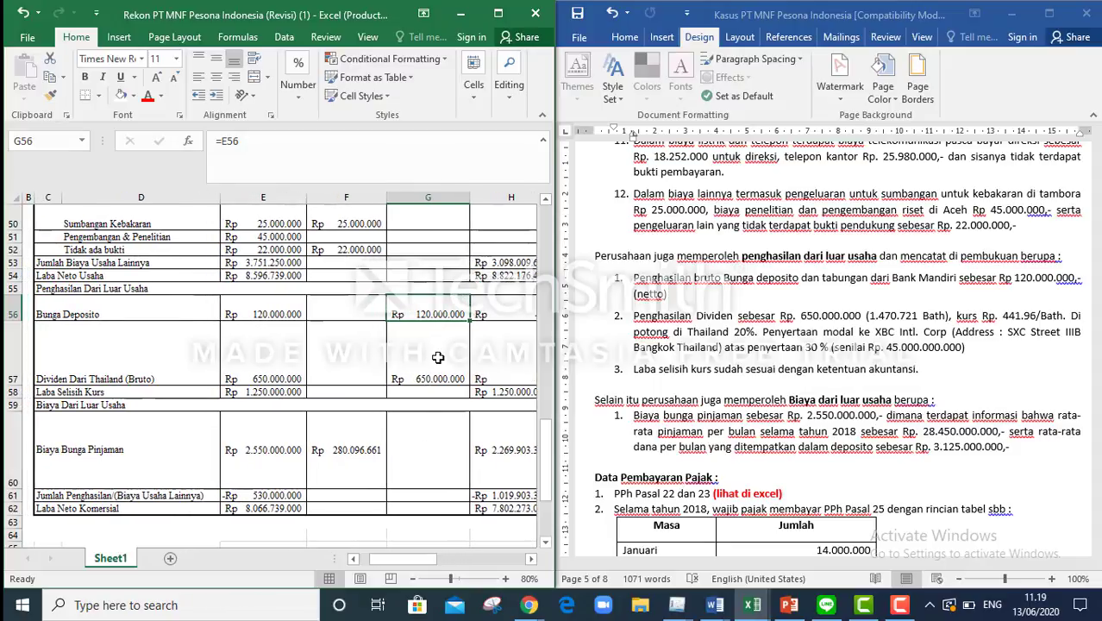
Compare the Dividen Dari Thailand (Bruto) amount and its negative correction with the dividend note, selecting the rupiah amount there.
click(285, 355)
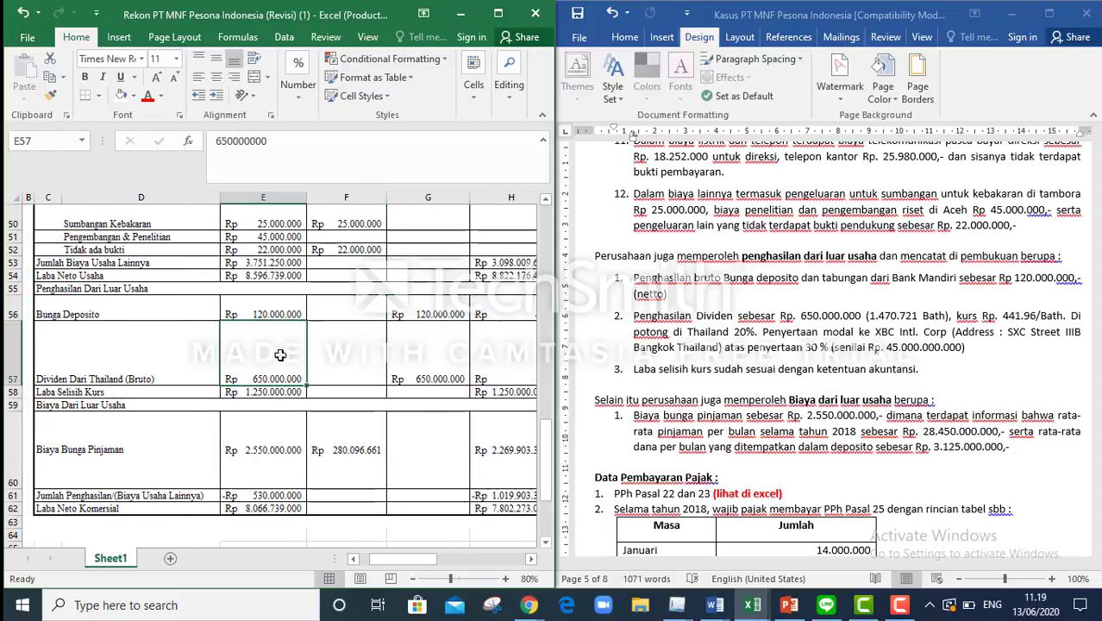
click(741, 318)
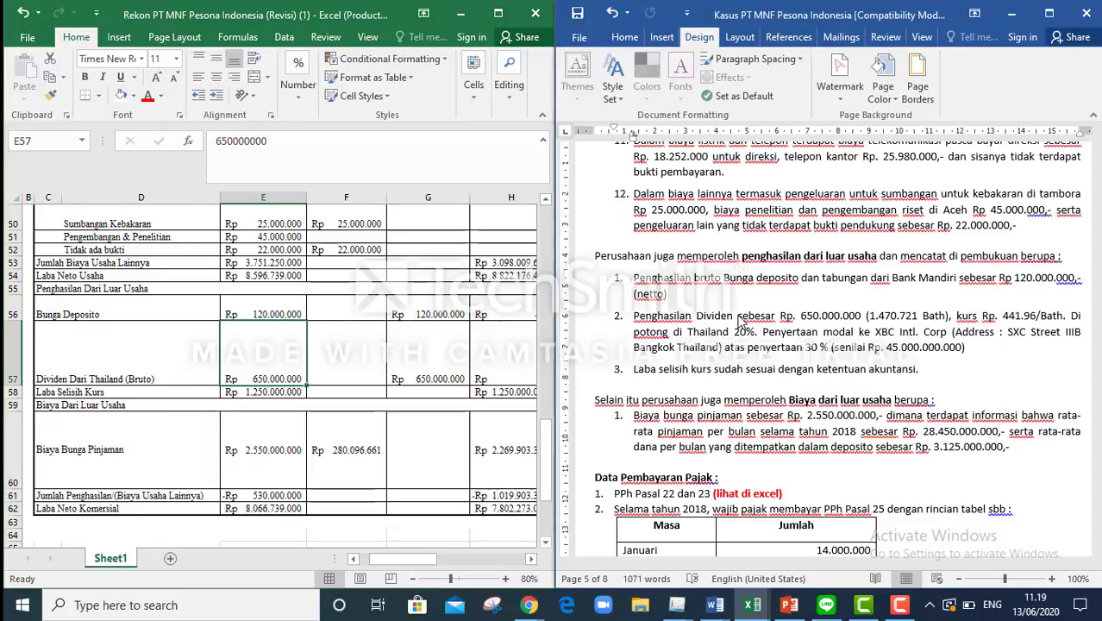
drag(744, 315, 888, 328)
click(876, 318)
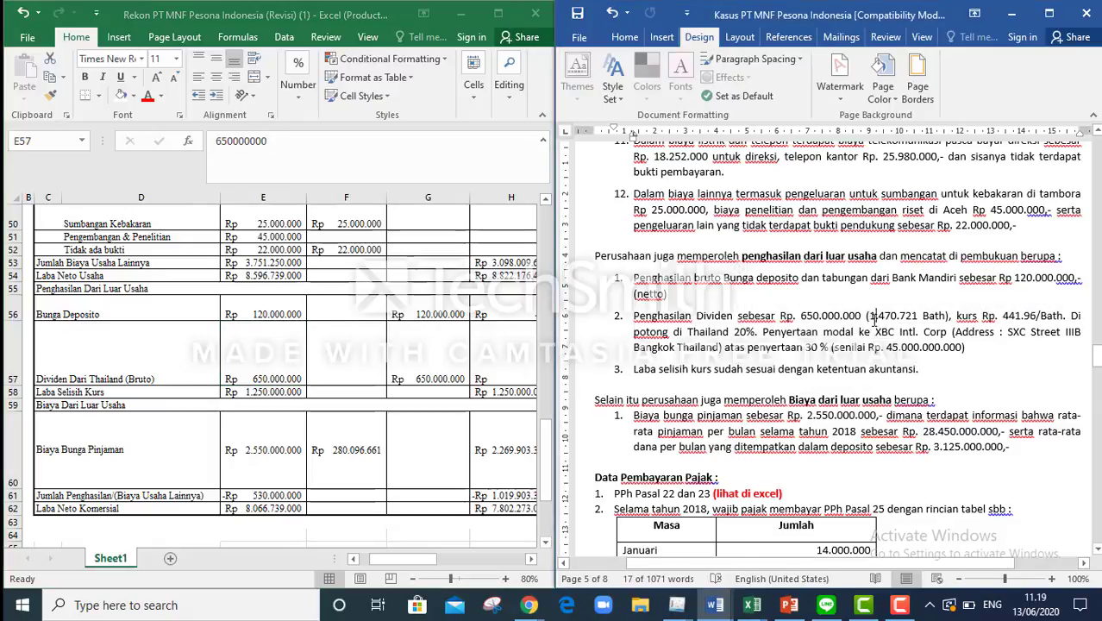
click(433, 360)
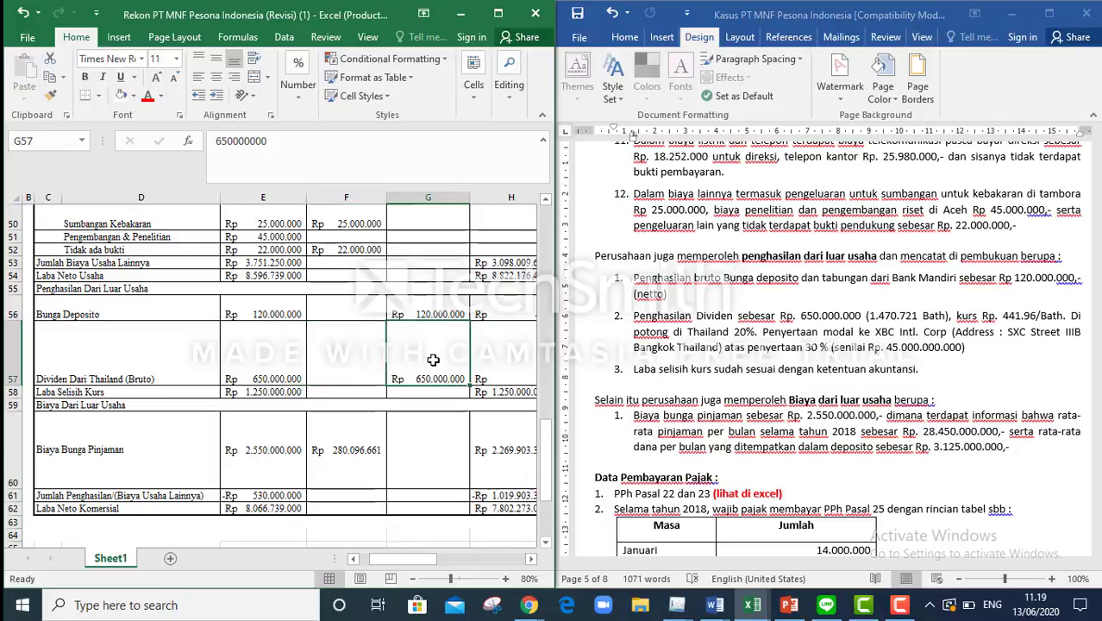
Examine the note on foreign exchange gain and check the Laba Selisih Kurs amount in the worksheet.
click(636, 371)
drag(779, 369, 919, 369)
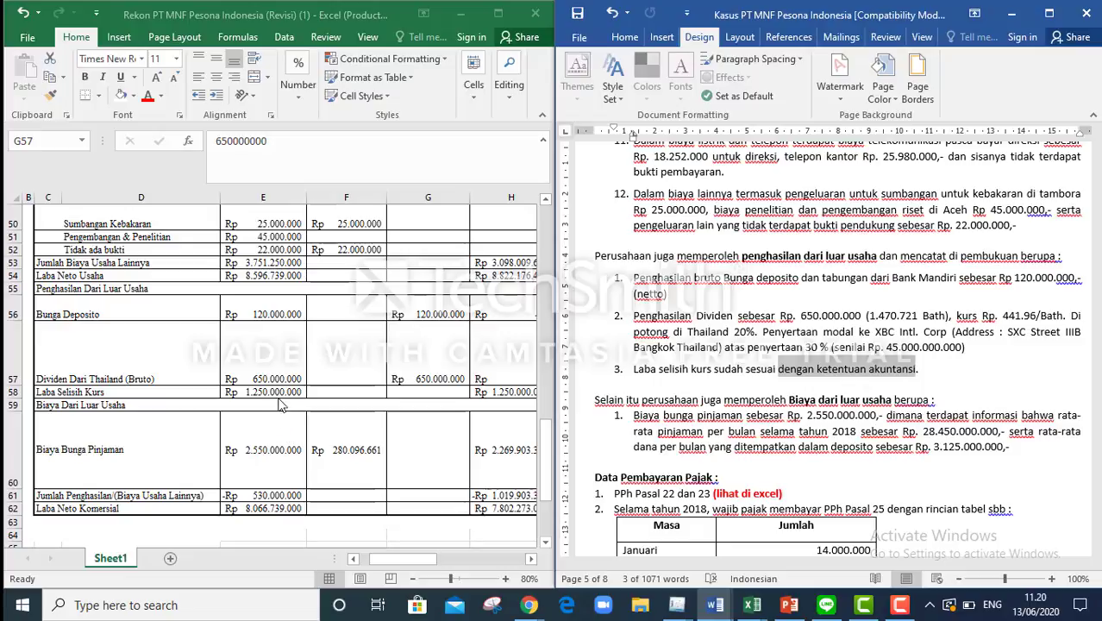
click(287, 393)
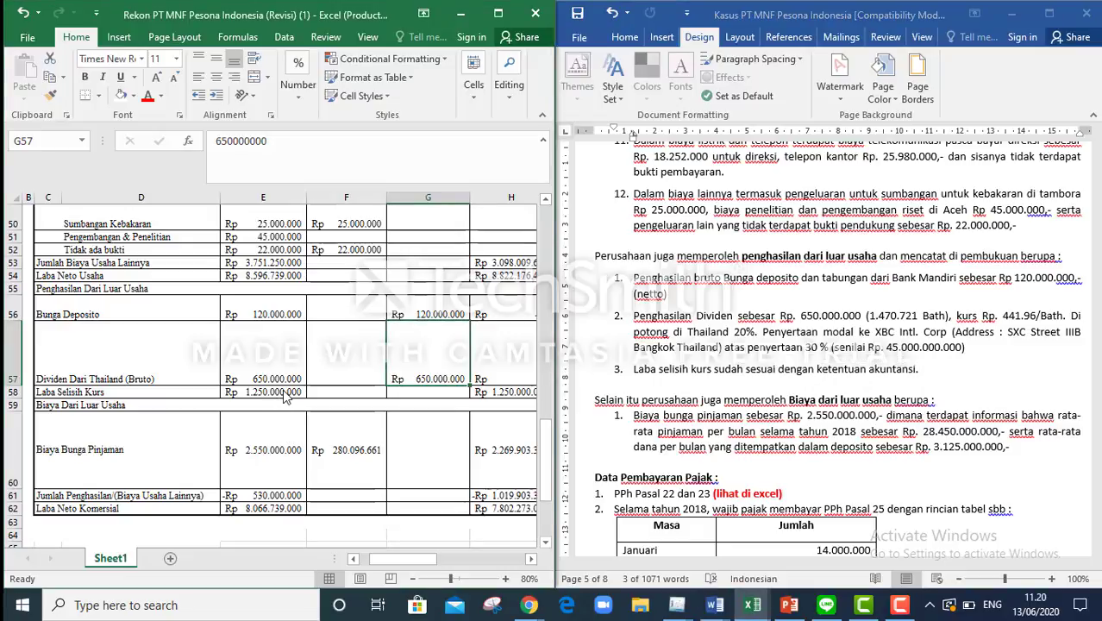
click(287, 394)
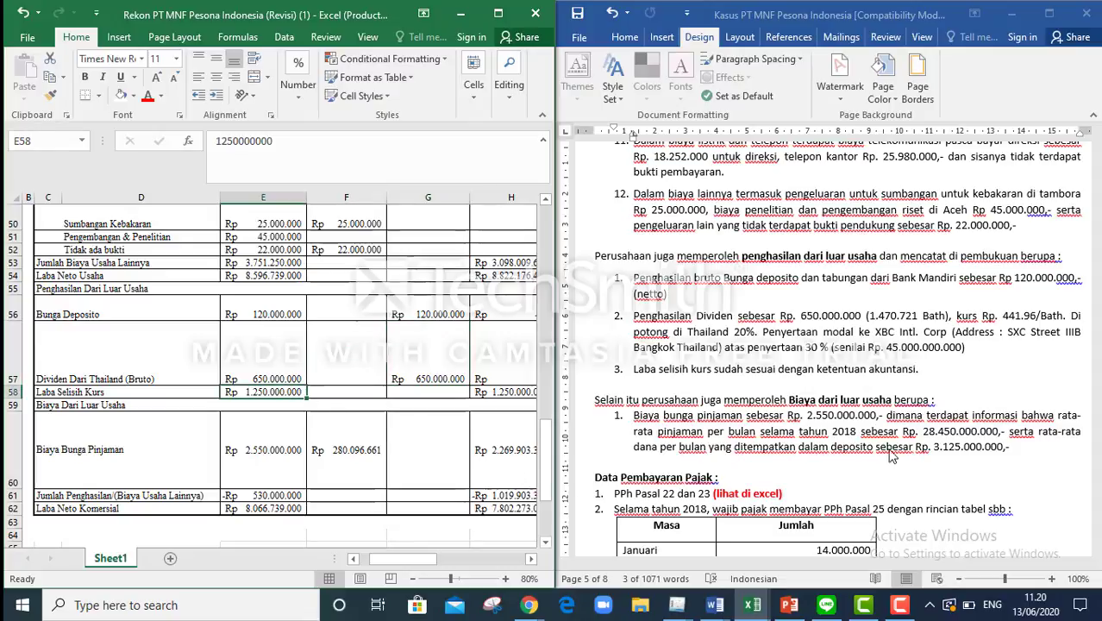
Examine the loan interest note, selecting the interest expense and the average monthly loan amount for 2018.
click(969, 327)
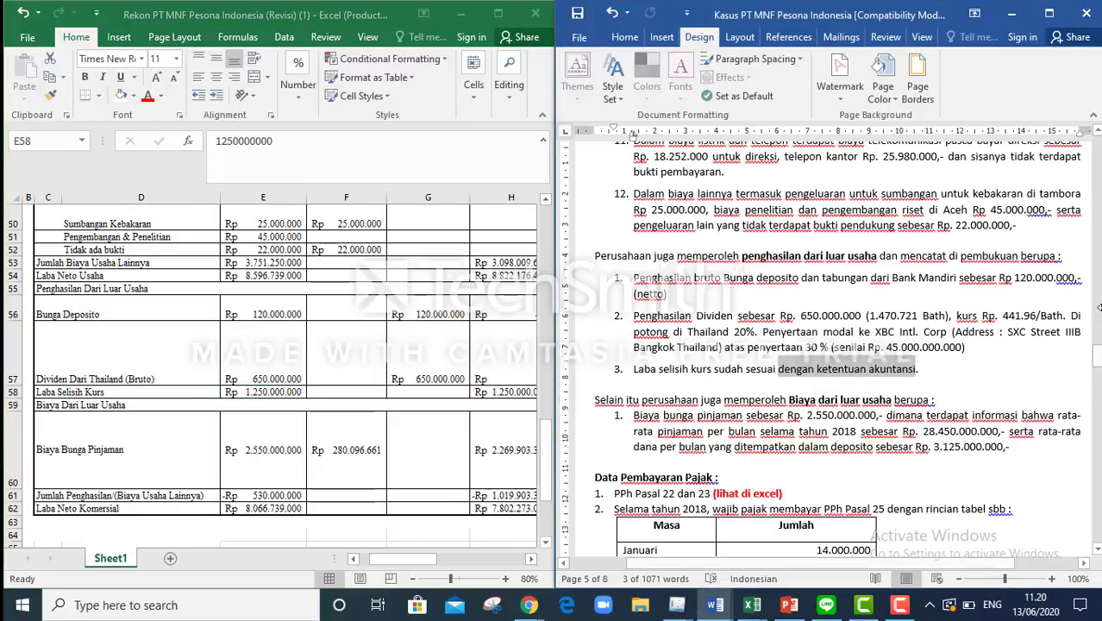
drag(1097, 355, 1097, 362)
drag(808, 327, 884, 329)
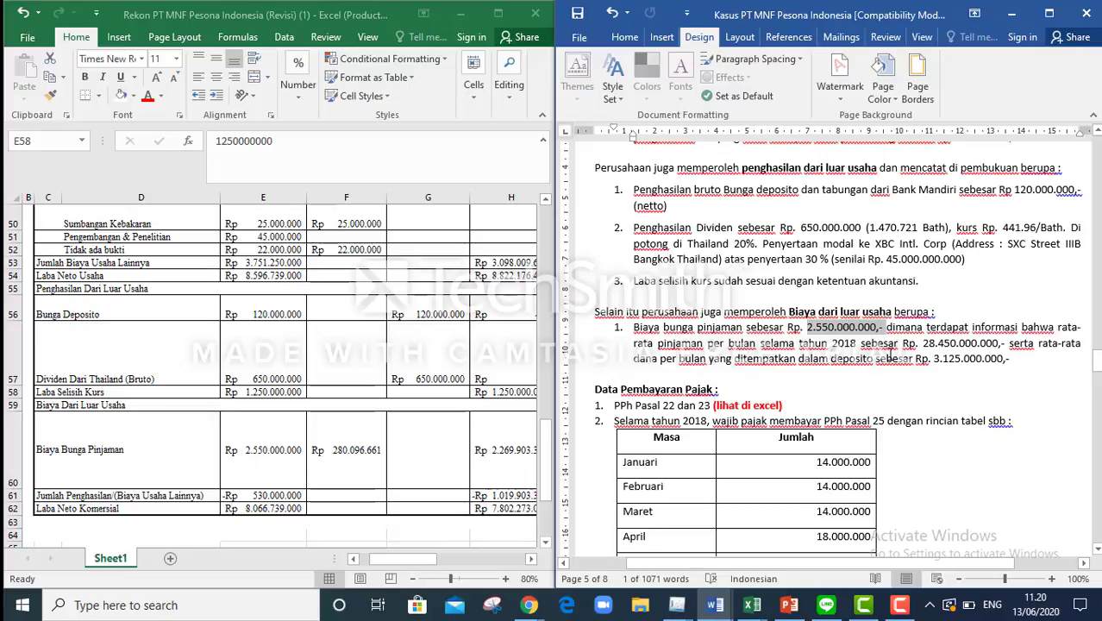
drag(923, 345, 988, 356)
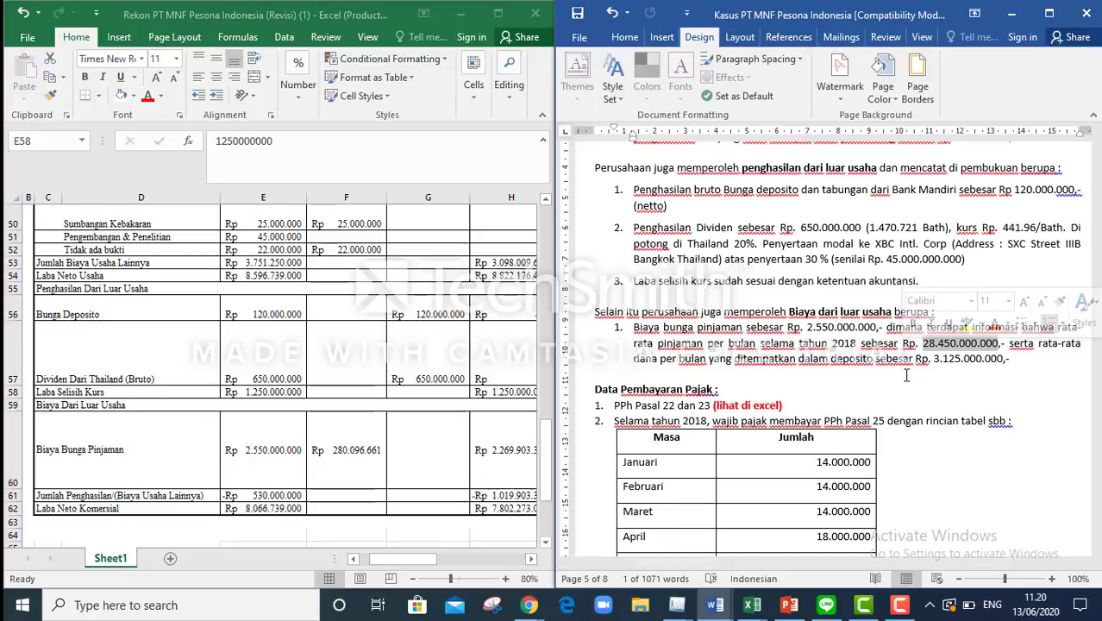
click(906, 375)
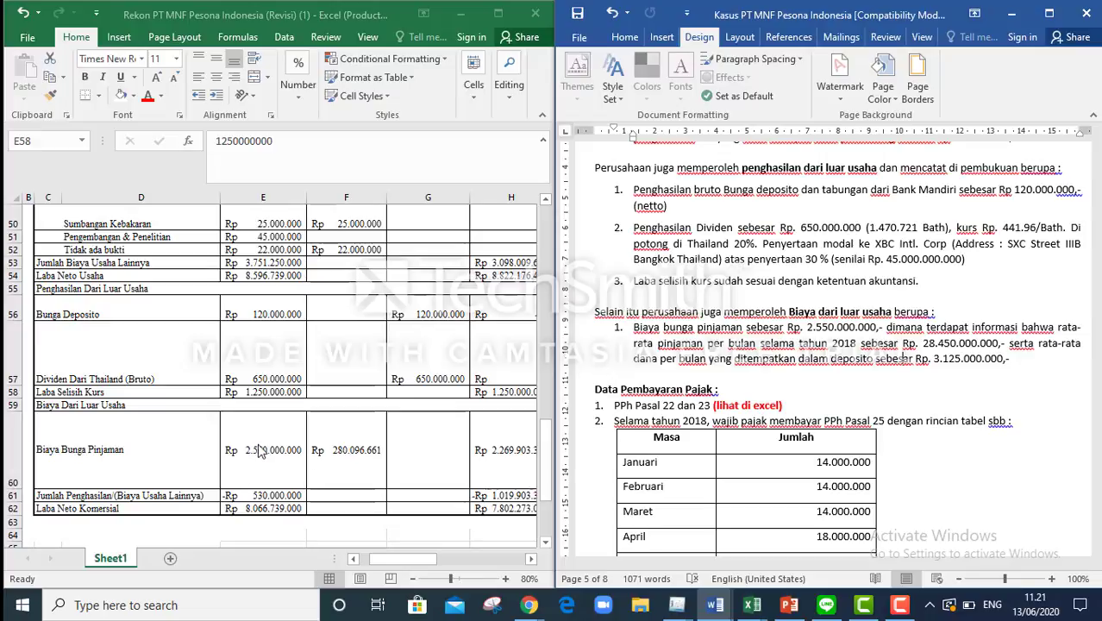
Inspect the formula behind the fiscal amount of Biaya Bunga Pinjaman in cell H60.
click(520, 469)
click(511, 454)
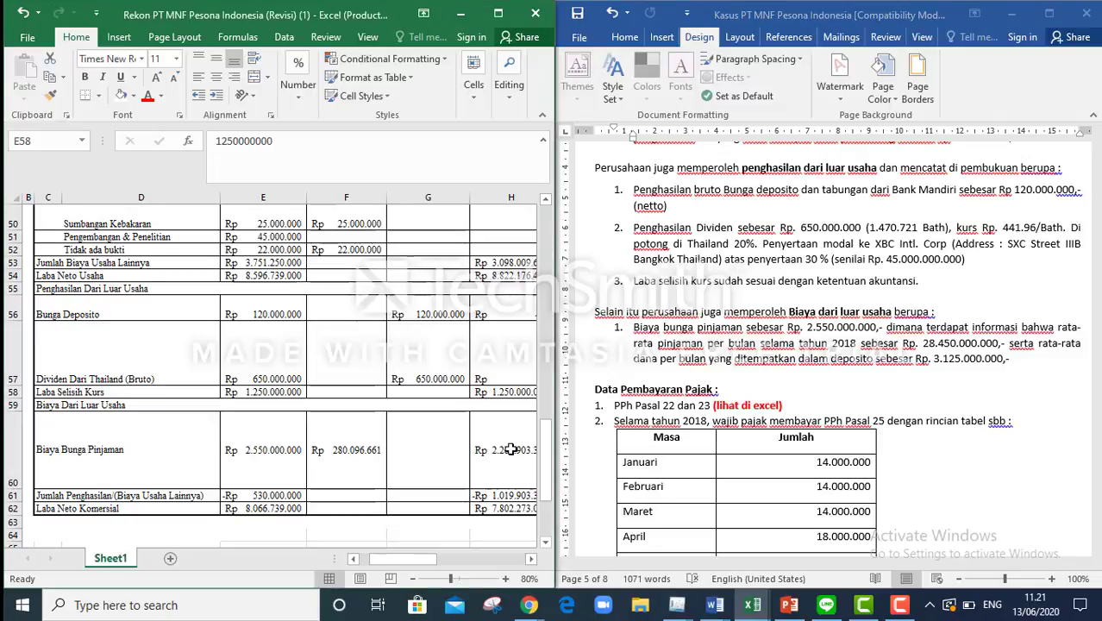
text(=E60-F60+G60)
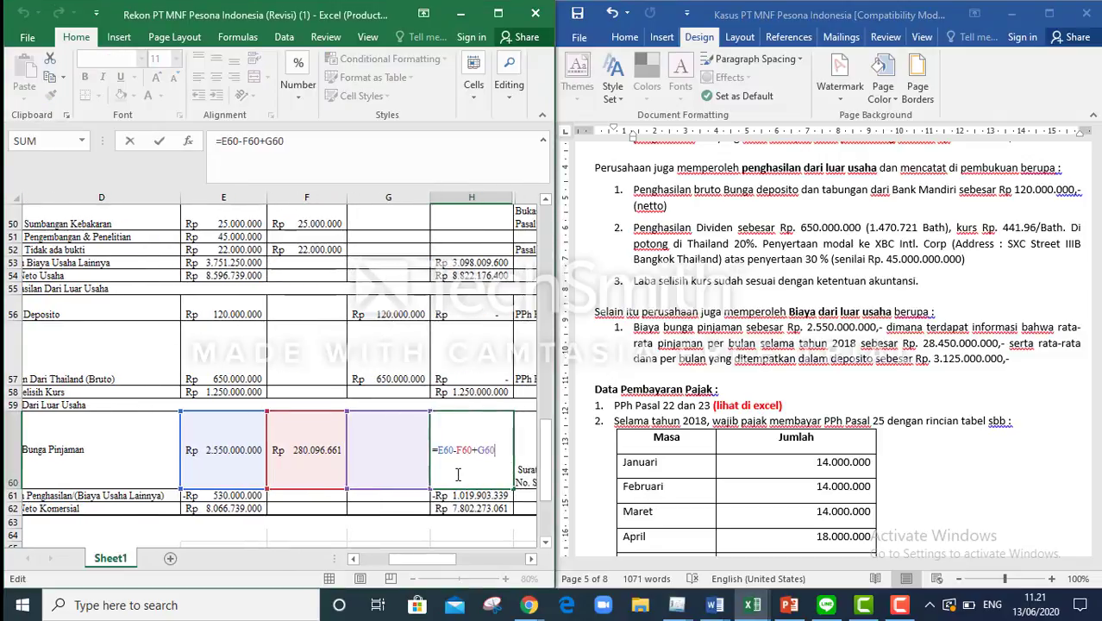
click(361, 402)
click(452, 447)
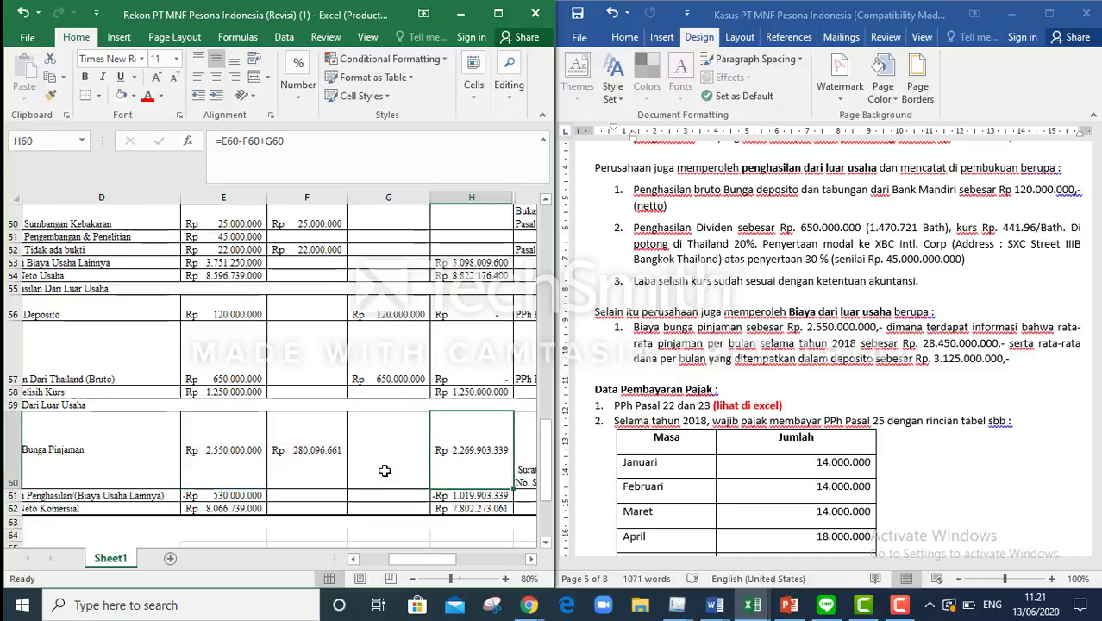
Compare the average monthly loan and deposit fund amounts in the loan interest note with the Biaya Bunga Pinjaman fiscal amount.
click(948, 344)
drag(932, 343, 997, 343)
drag(934, 359, 985, 359)
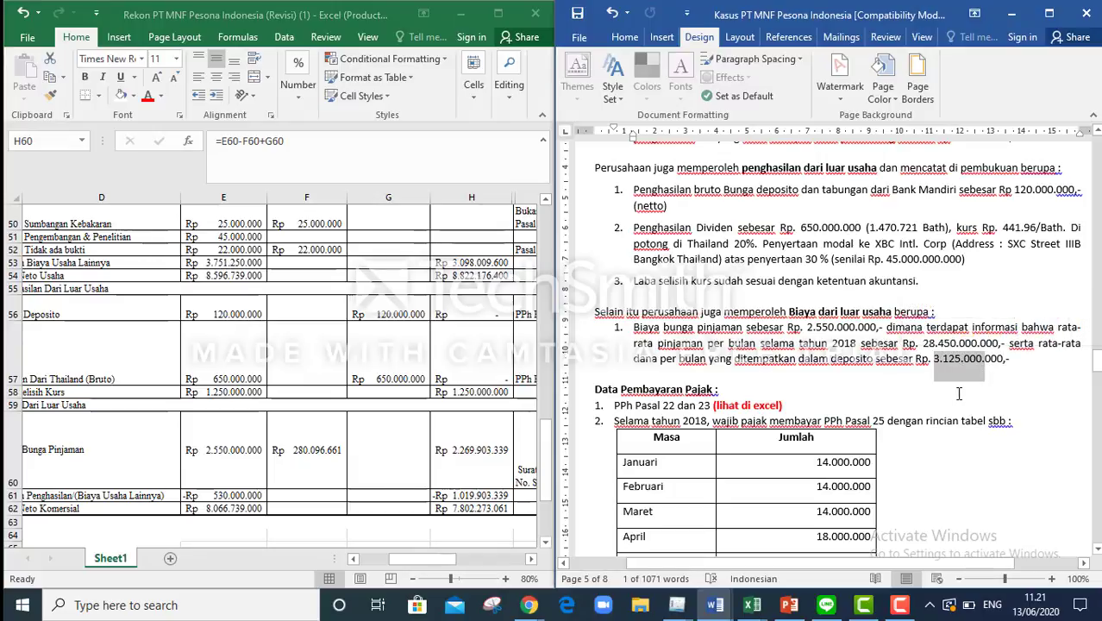
click(955, 391)
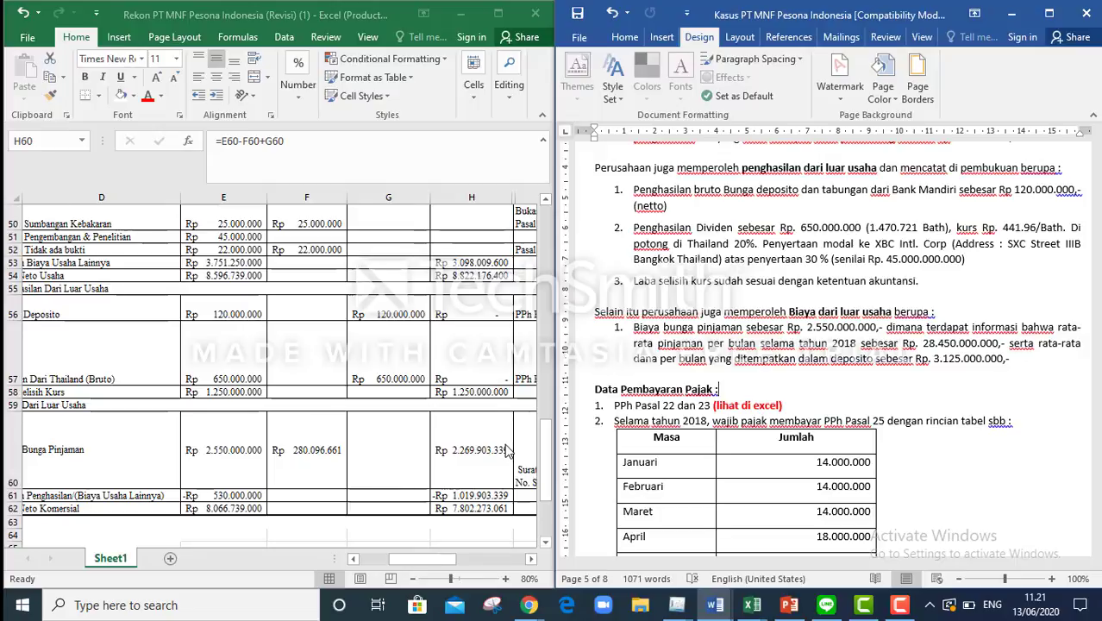
click(507, 449)
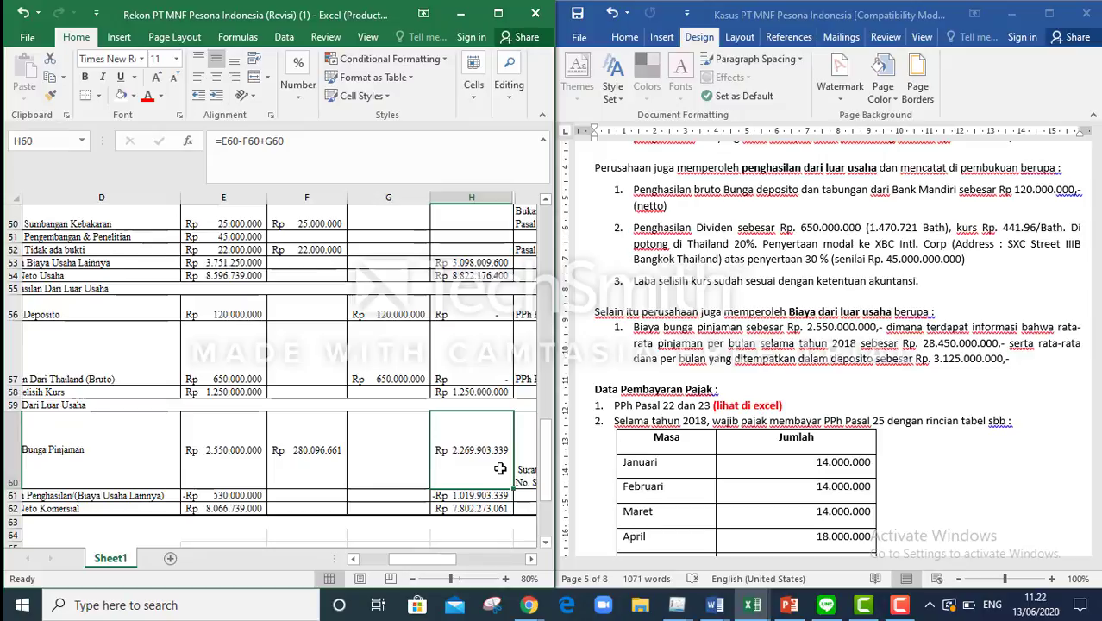
Check the fiscal amount of Laba Neto Komersial in cell H62 and the formula behind it.
click(899, 605)
click(1022, 509)
click(449, 508)
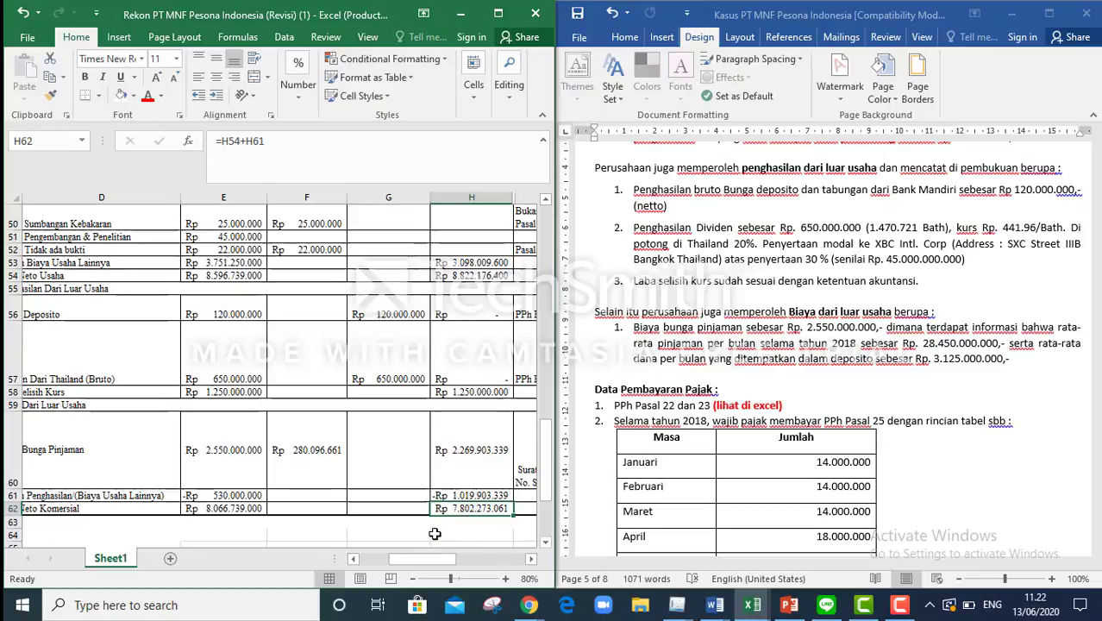
click(438, 531)
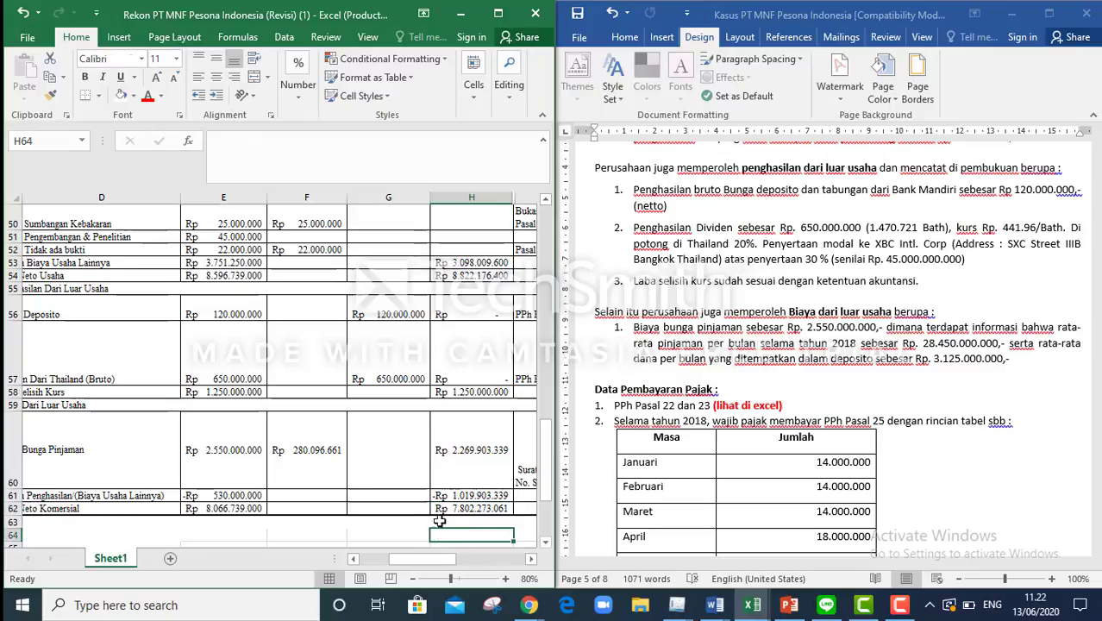
click(462, 509)
click(471, 519)
click(471, 507)
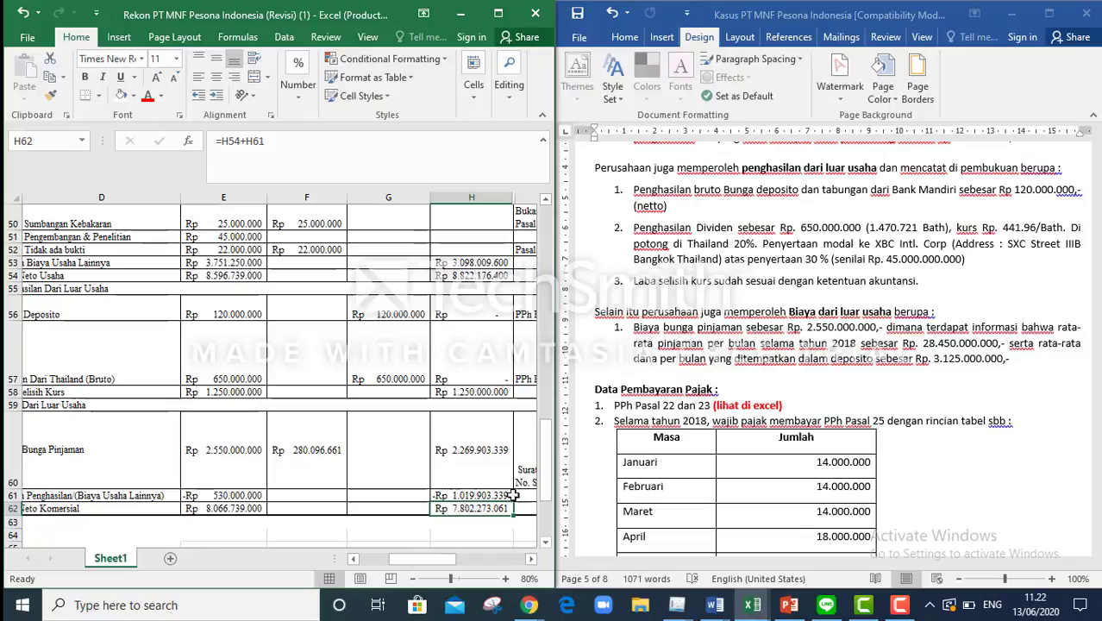
Examine the Kode Koreksi summary table with its positive, negative and total corrections beside the reconciliation.
scroll(546, 489, up, 1)
scroll(545, 489, down, 1)
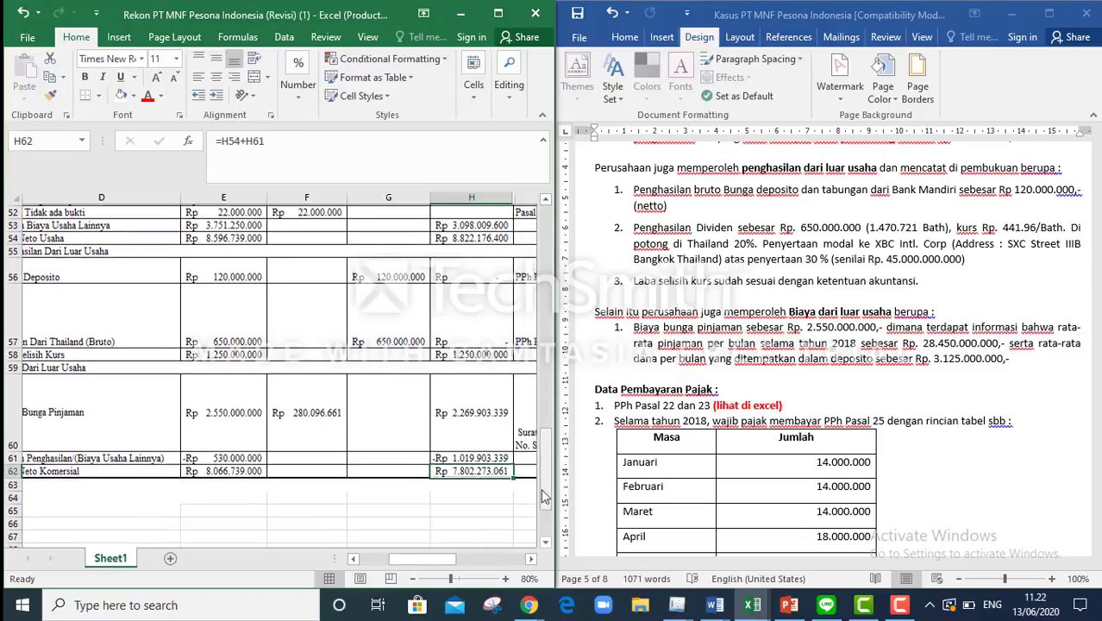
drag(422, 567, 485, 566)
drag(546, 499, 546, 286)
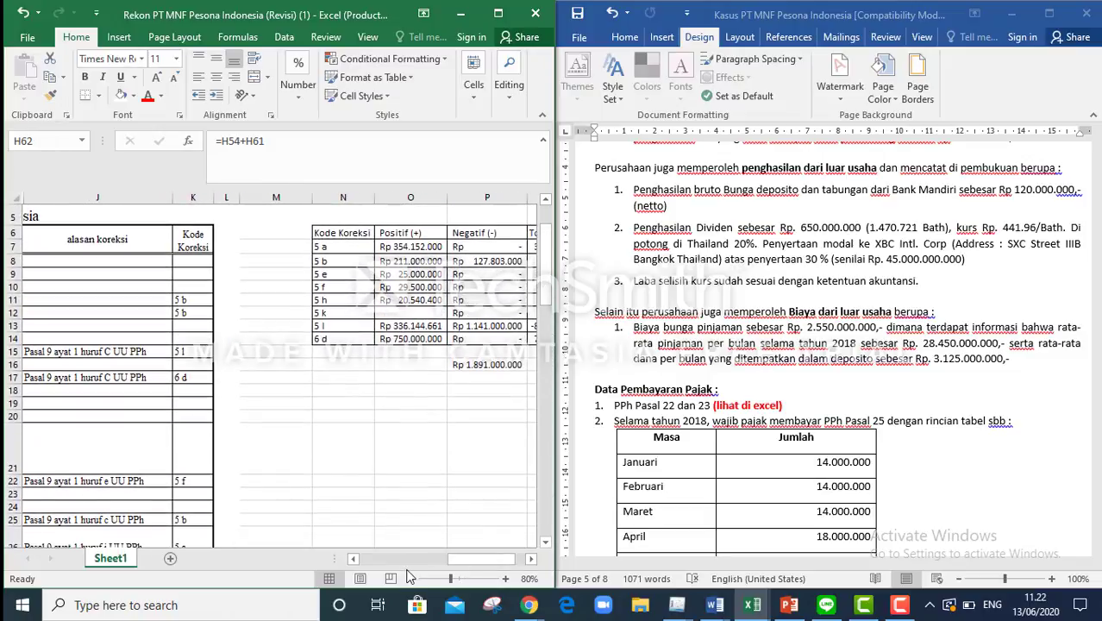
drag(466, 561, 488, 561)
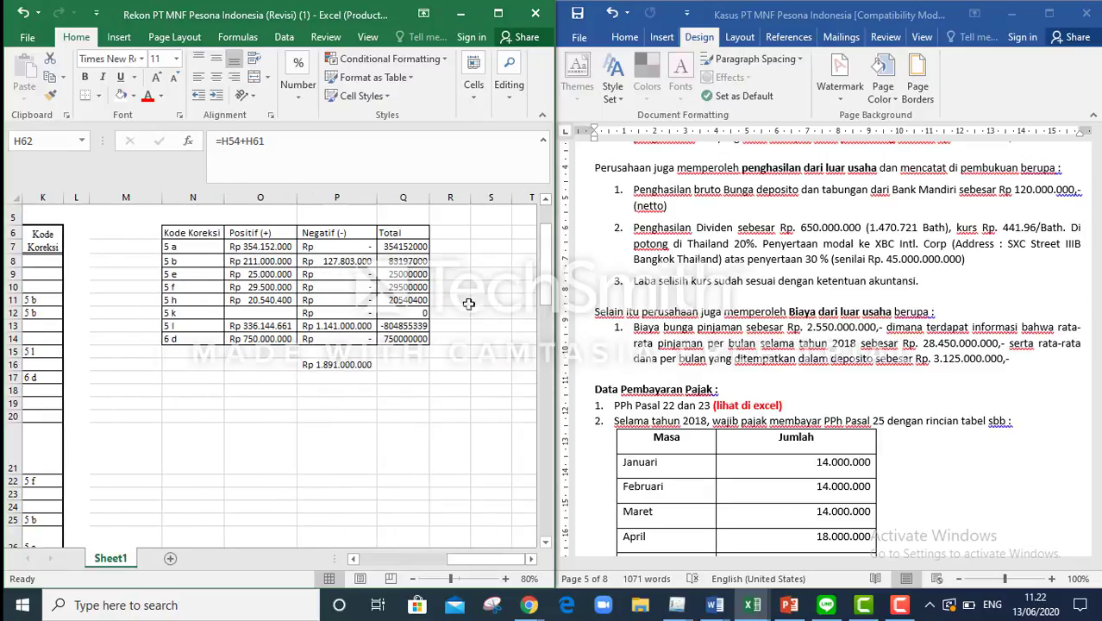
drag(545, 292, 544, 341)
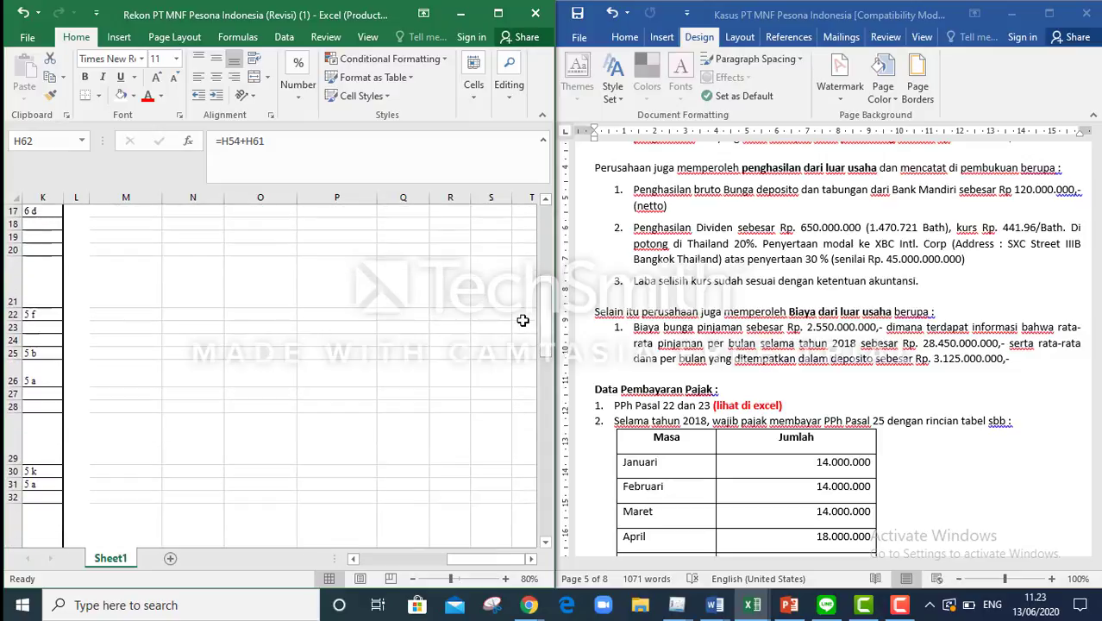
drag(543, 335, 545, 424)
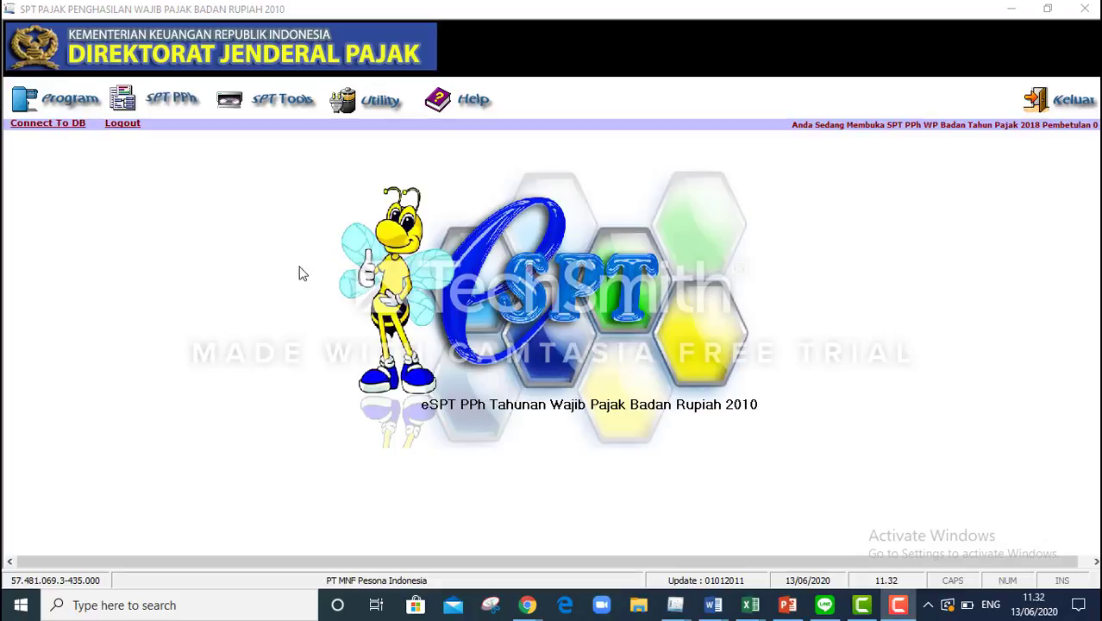
Switch to eSPT, open Formulir 1771-I - Penghitungan Penghasilan Neto Fiskal, and fit it beside the case document.
click(180, 100)
click(181, 100)
mouse_move(248, 150)
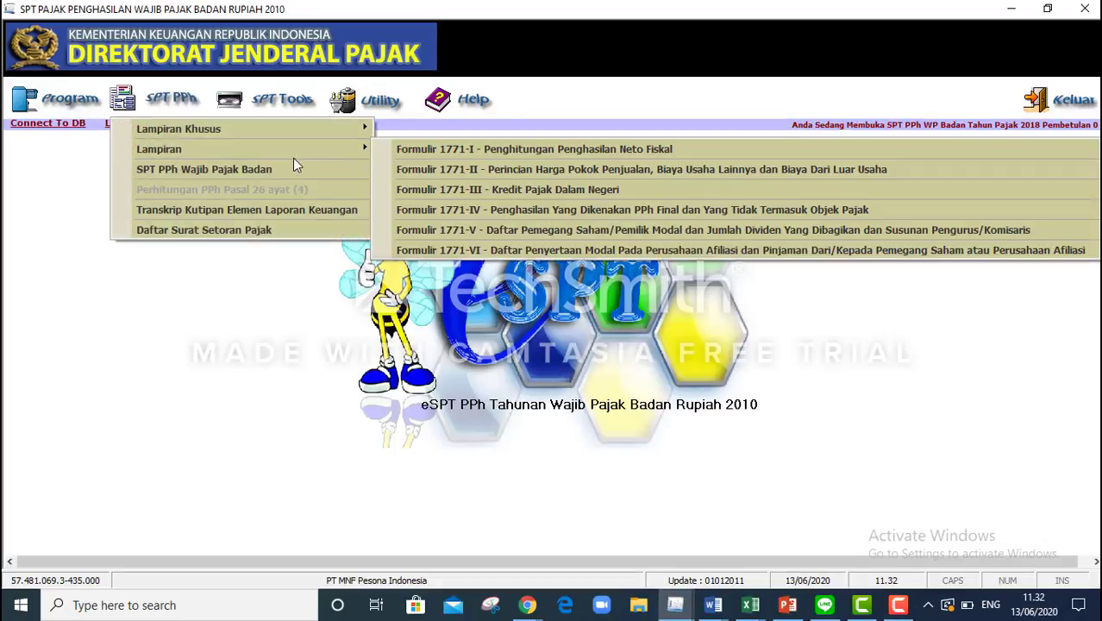
click(434, 152)
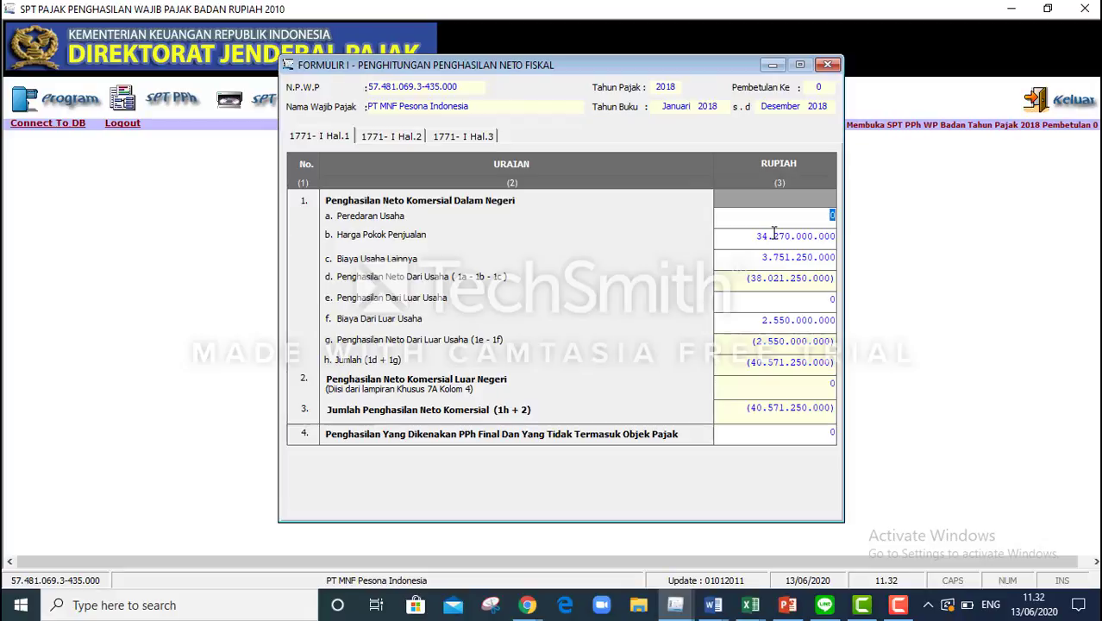
key(alt+space)
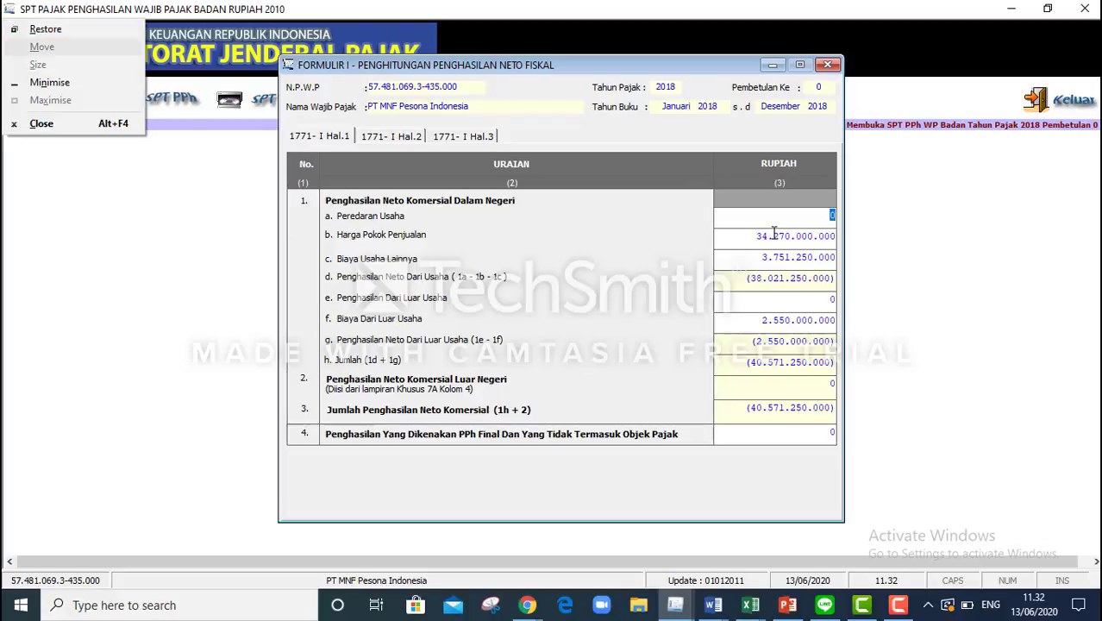
key(Return)
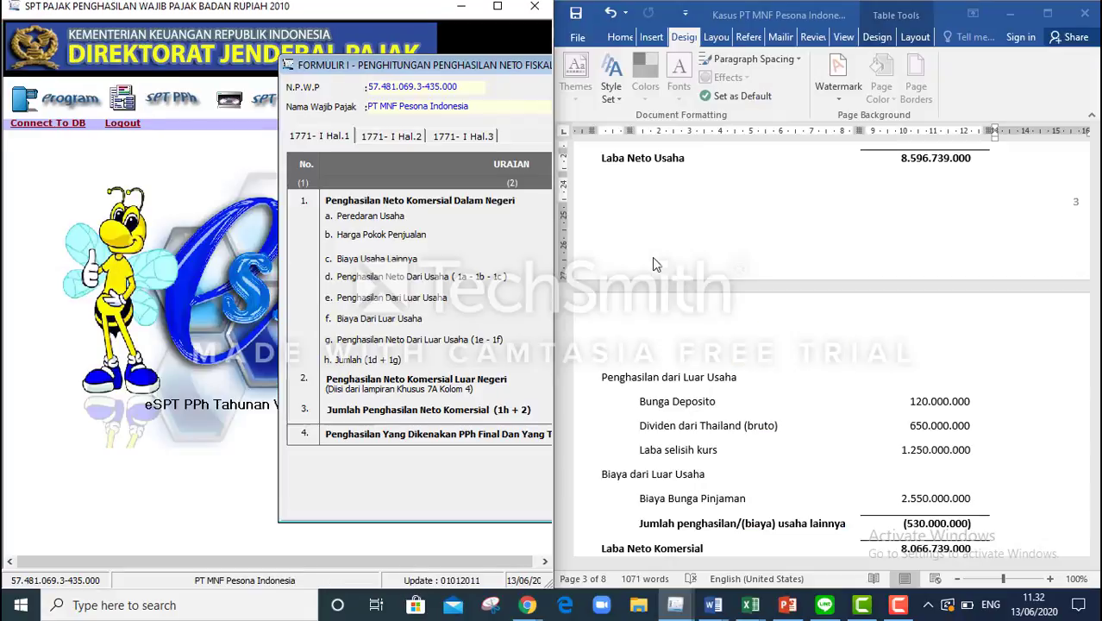
drag(464, 65, 164, 56)
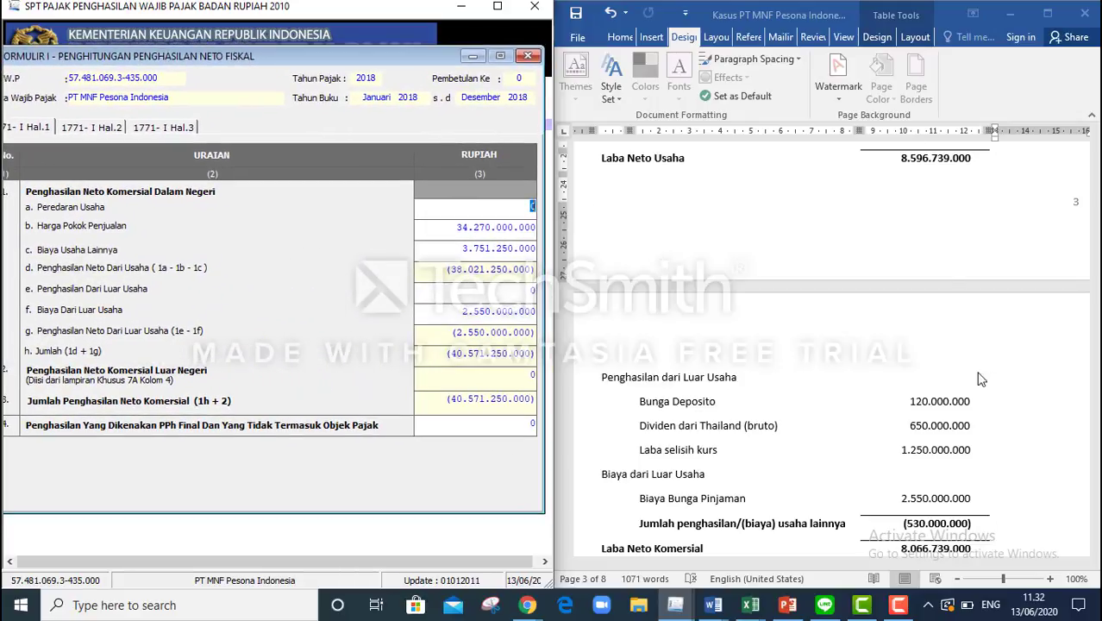
Locate Penjualan Bersih in the case document's financial data and enter 46.617.989.000 as Peredaran Usaha on the form.
click(1091, 500)
scroll(1092, 499, down, 7)
drag(1095, 314, 1095, 252)
drag(894, 338, 958, 336)
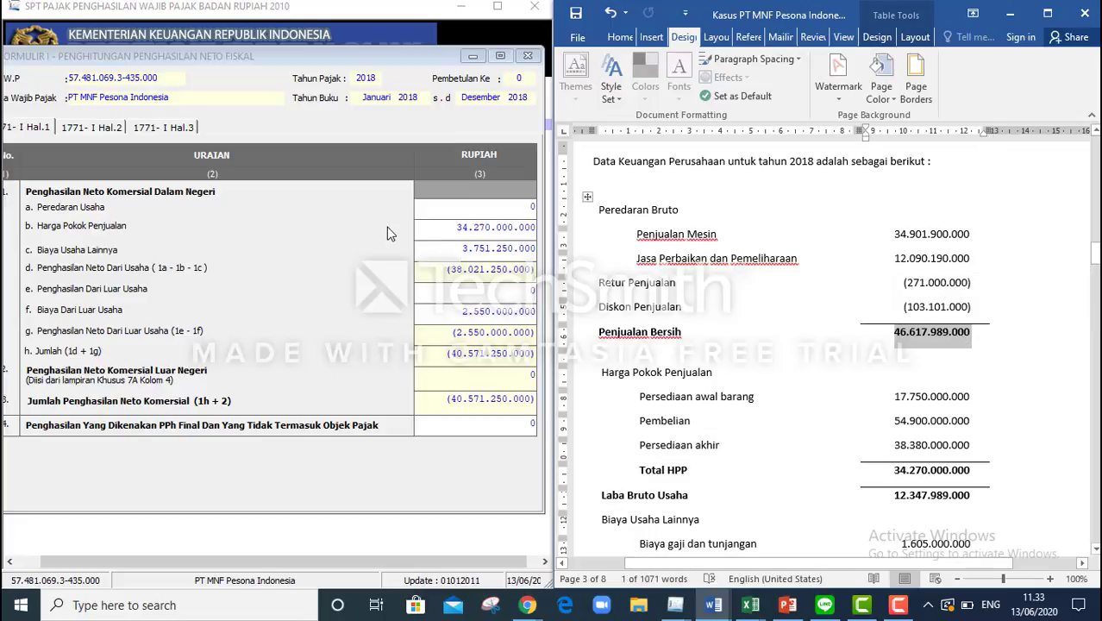
click(450, 207)
key(BackSpace)
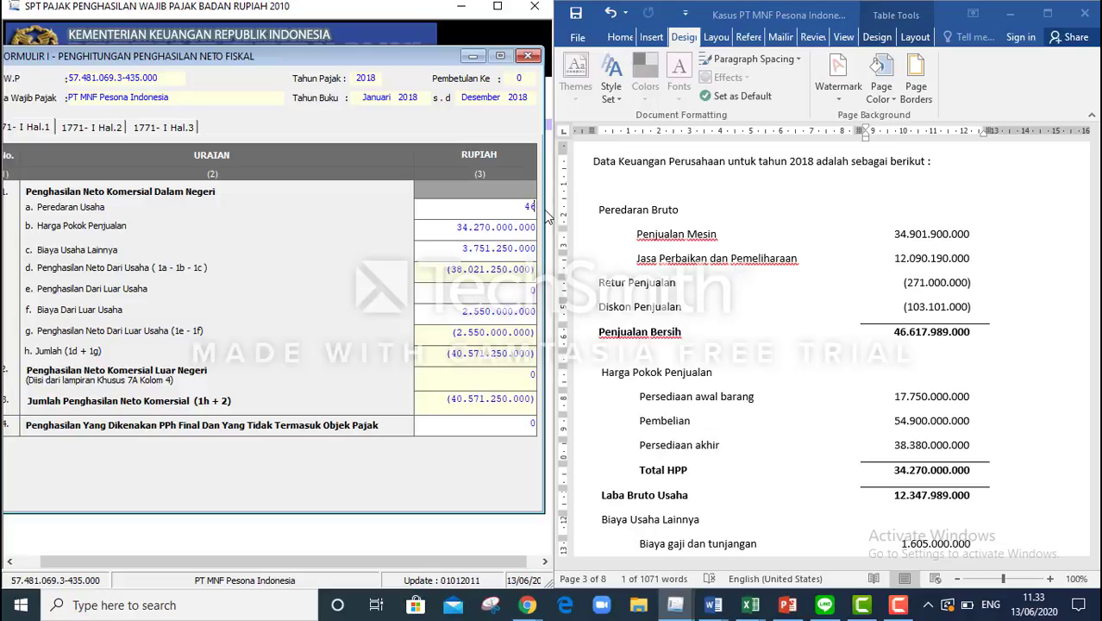
text(46.617.989.000)
key(Tab)
key(Tab)
key(Tab)
key(Tab)
key(Tab)
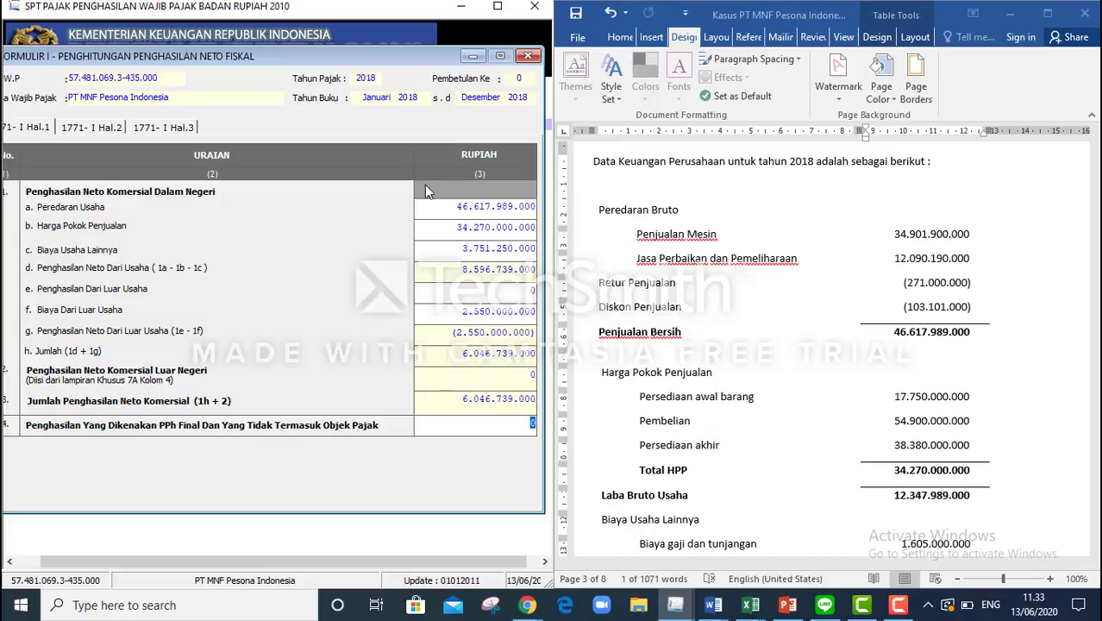
Enter 2.020.000.000 as Penghasilan Dari Luar Usaha, the sum of the case document's deposit interest, Thai dividend and exchange gain.
click(486, 295)
click(1096, 280)
click(1057, 281)
drag(1097, 260, 1097, 297)
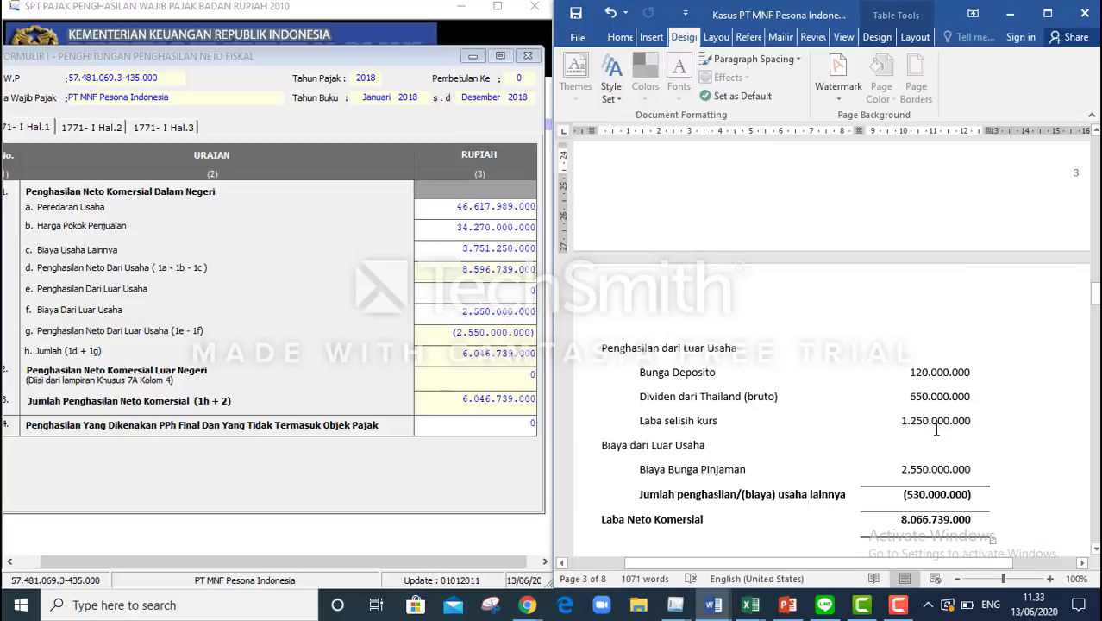
click(532, 290)
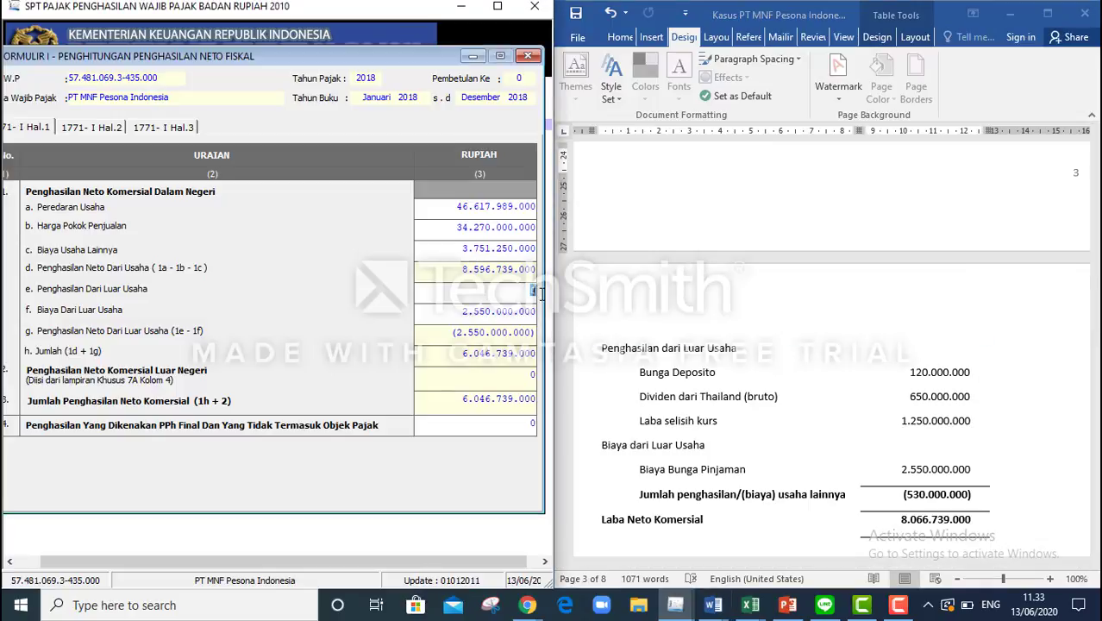
text(2)
text(000000)
key(Tab)
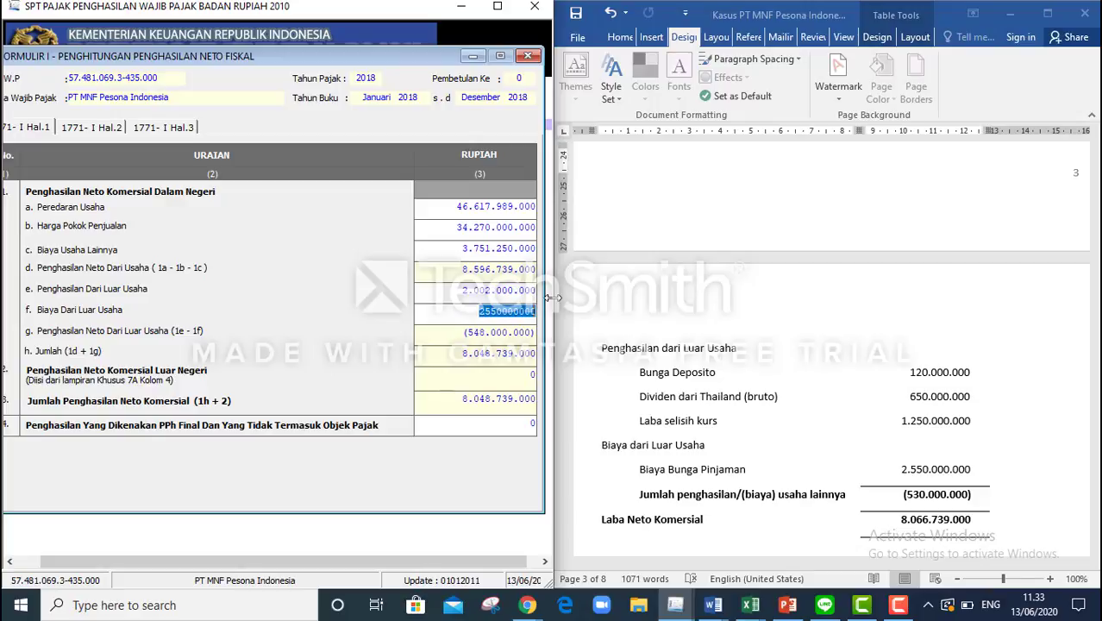
click(492, 291)
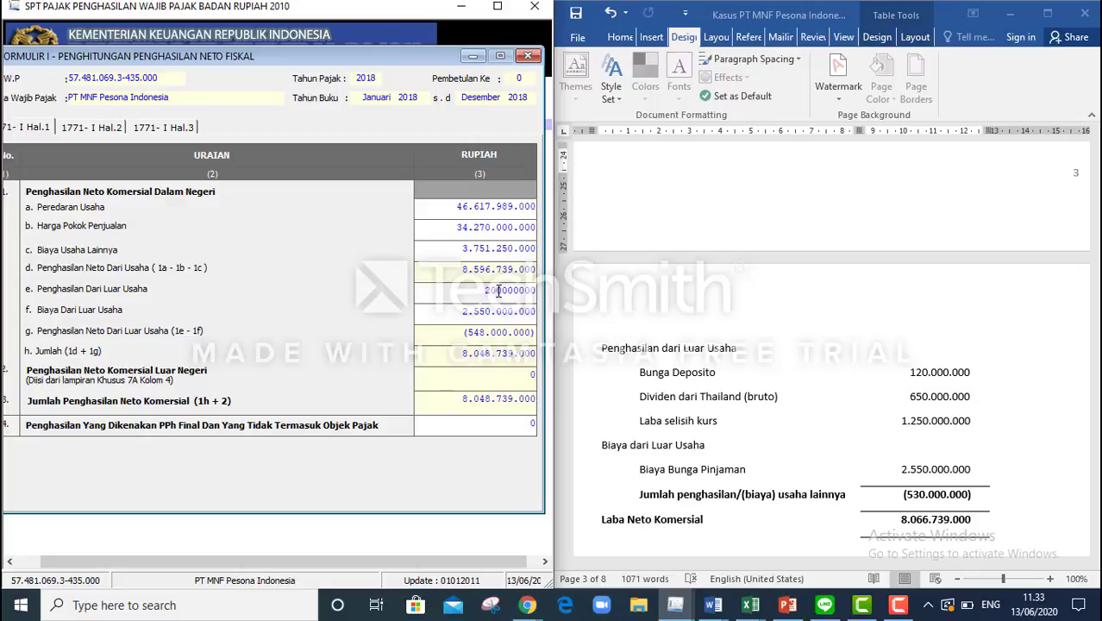
text(20)
key(Tab)
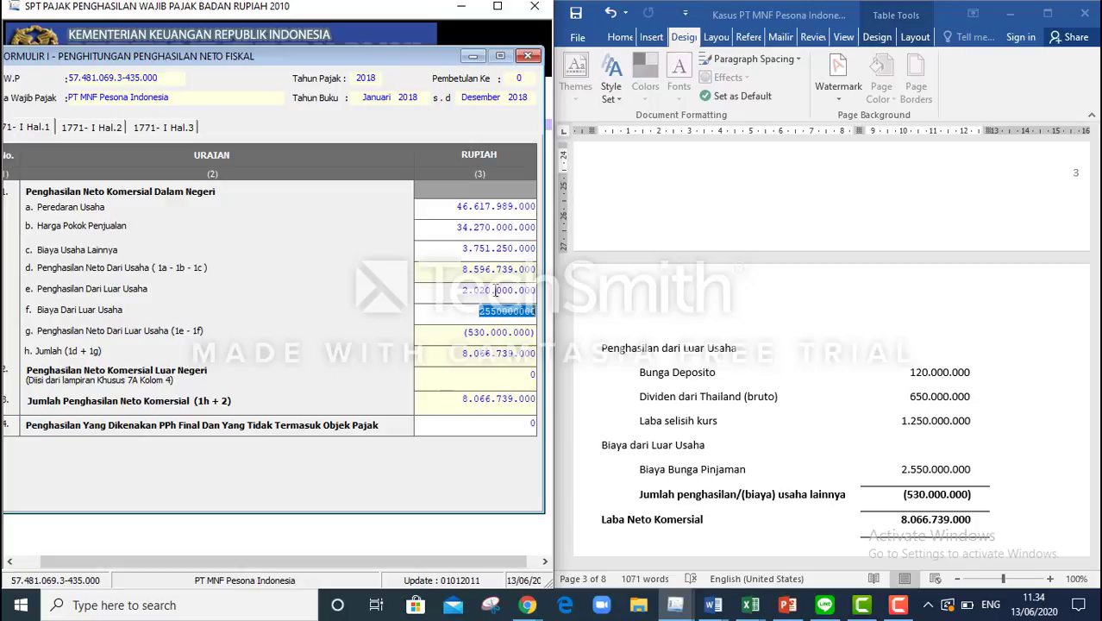
key(Tab)
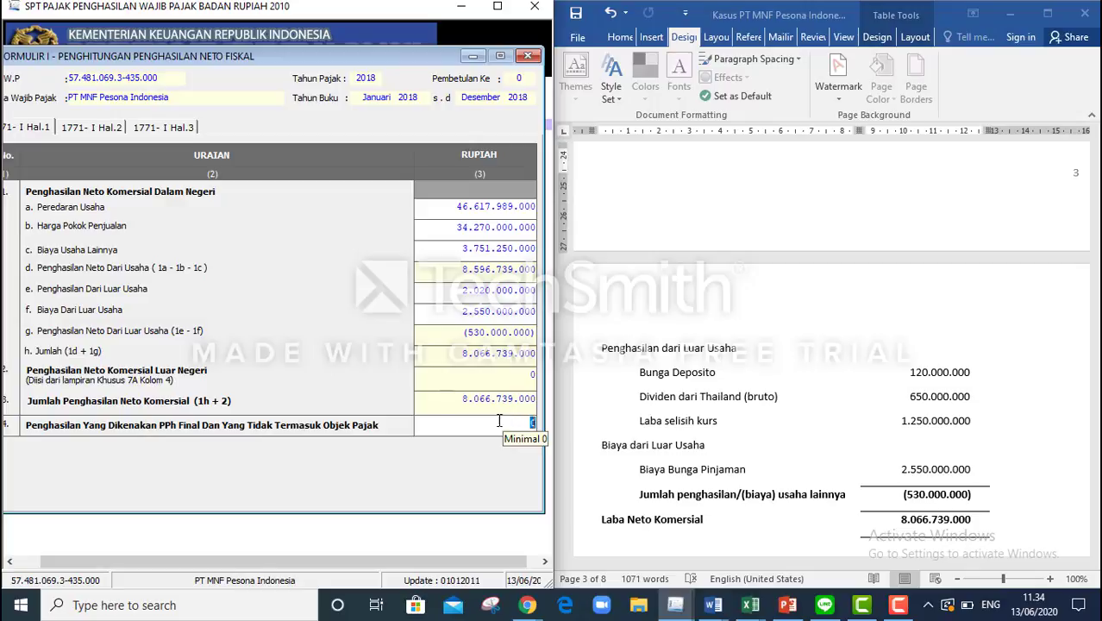
Look through the form's positive and negative fiscal adjustment pages and return to its first page.
click(84, 130)
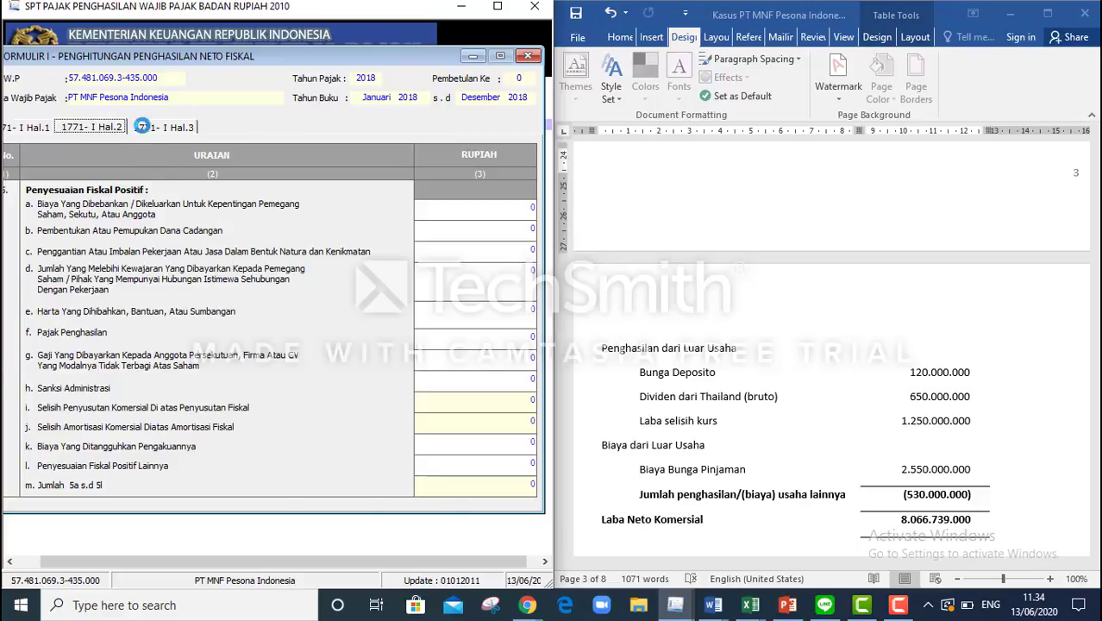
click(141, 126)
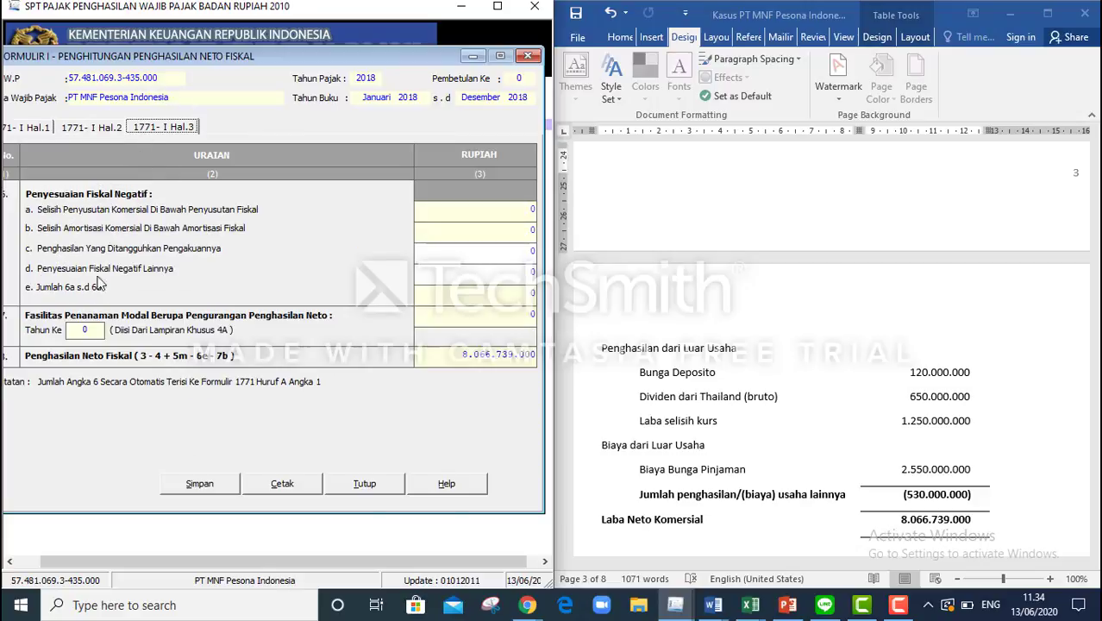
click(24, 130)
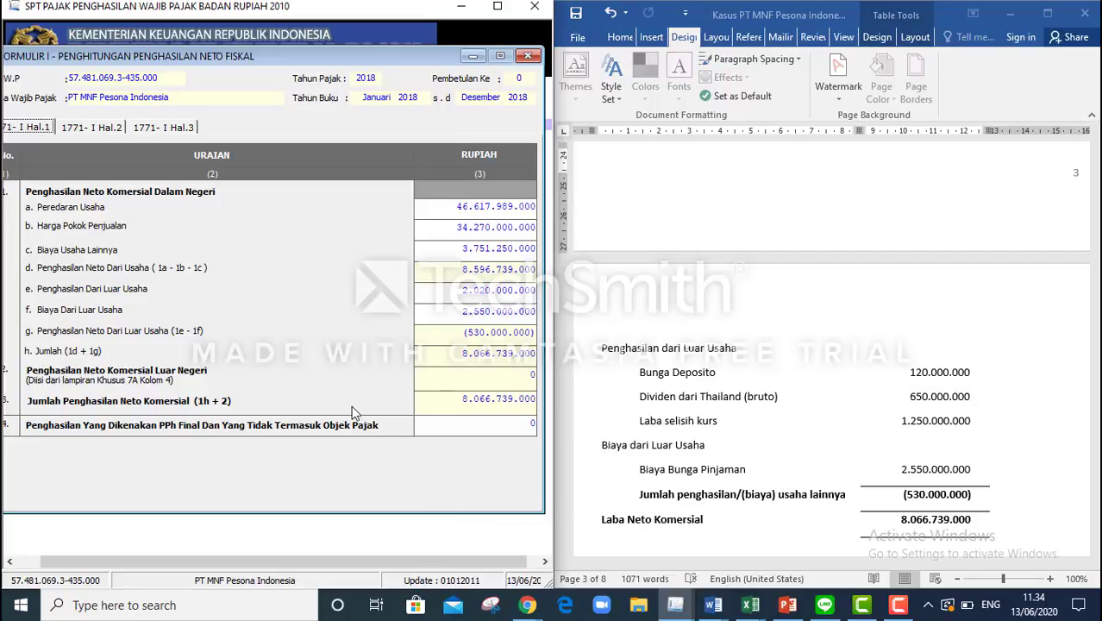
Place the Formulir 1771-I window beside the fiscal reconciliation workbook and show the worksheet's description, commercial and correction columns.
key(alt+Tab)
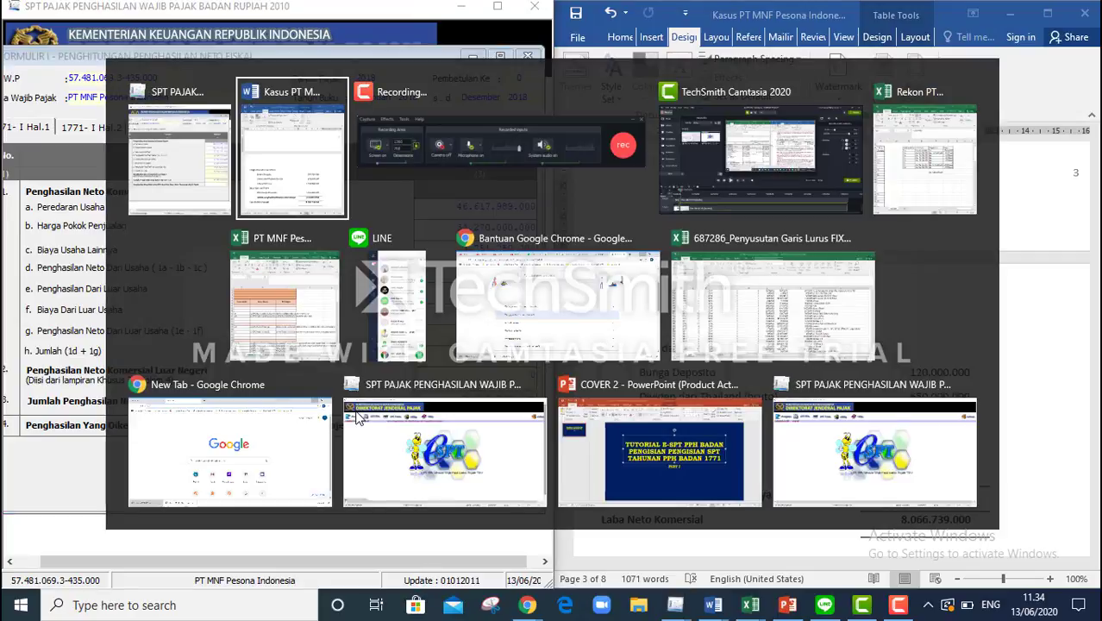
key(alt+shift+Tab)
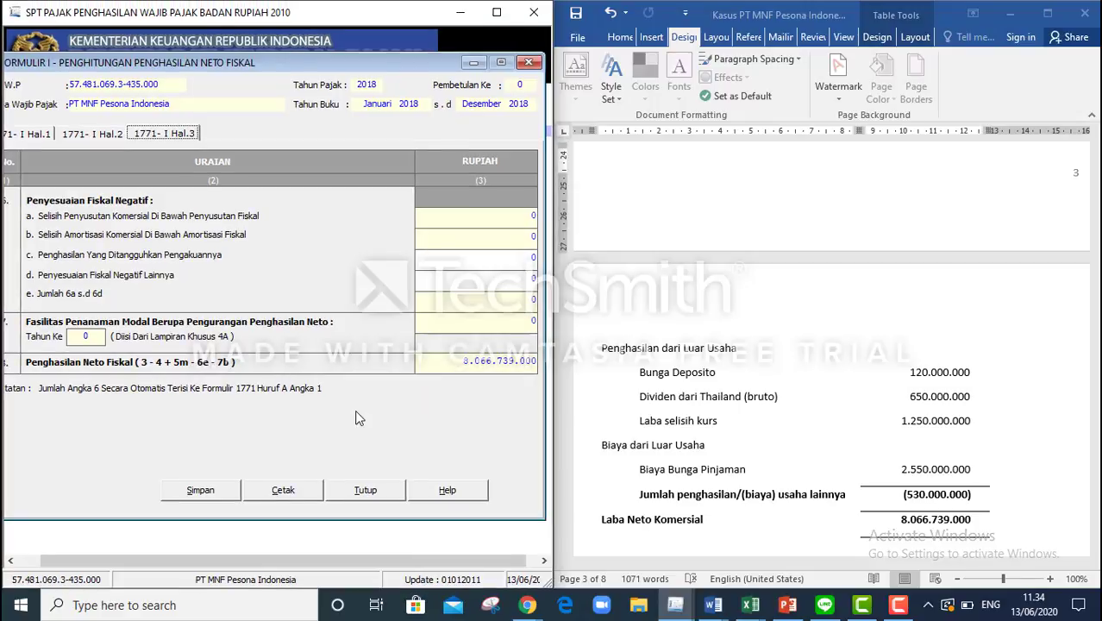
key(super+Left)
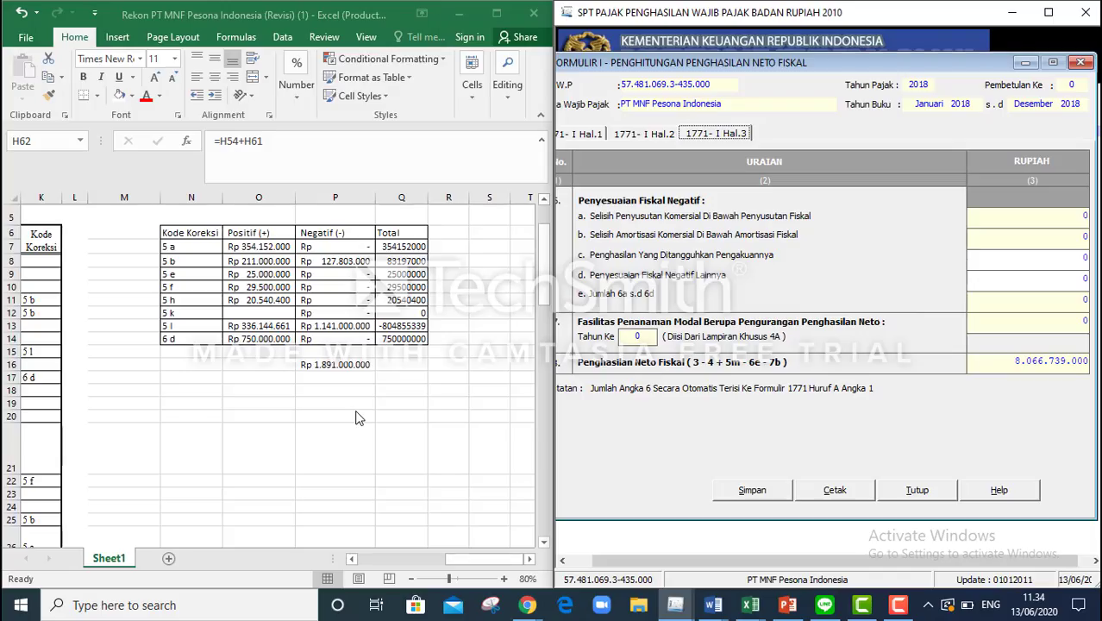
click(440, 562)
drag(447, 567, 424, 564)
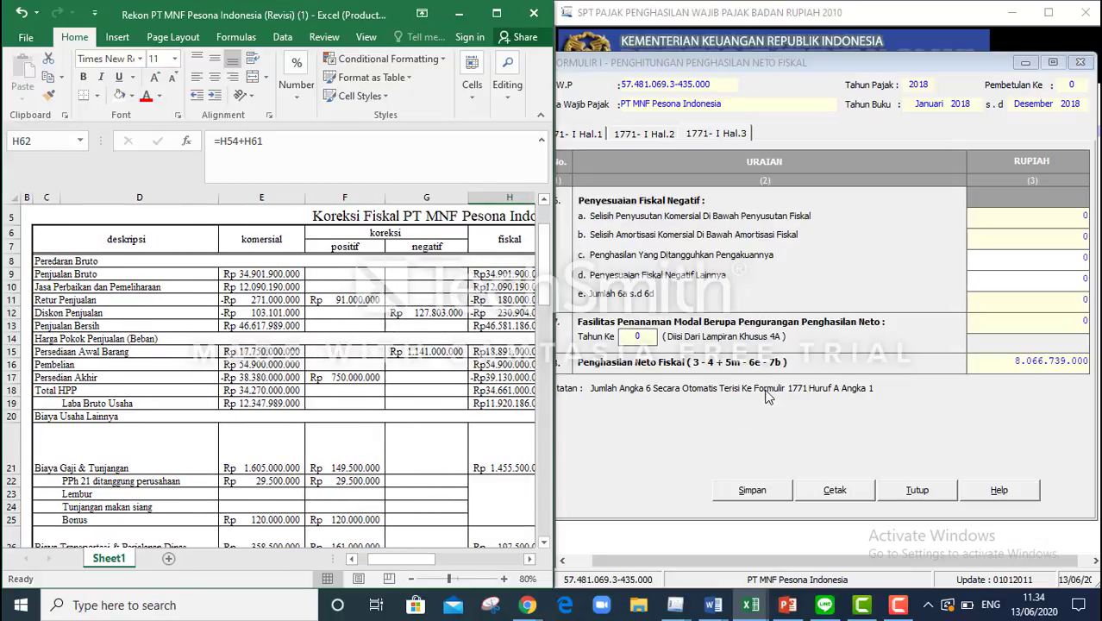
Enter 770.000.000 as Penghasilan Yang Dikenakan PPh Final Dan Yang Tidak Termasuk Objek Pajak on the form's first page.
click(593, 136)
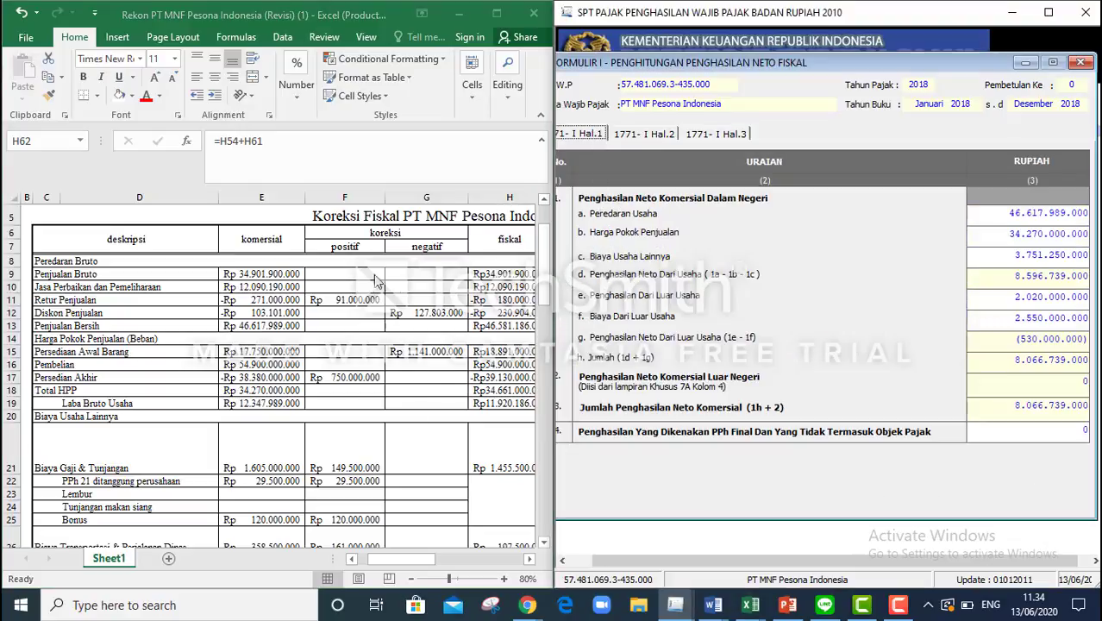
click(431, 564)
drag(431, 563, 480, 558)
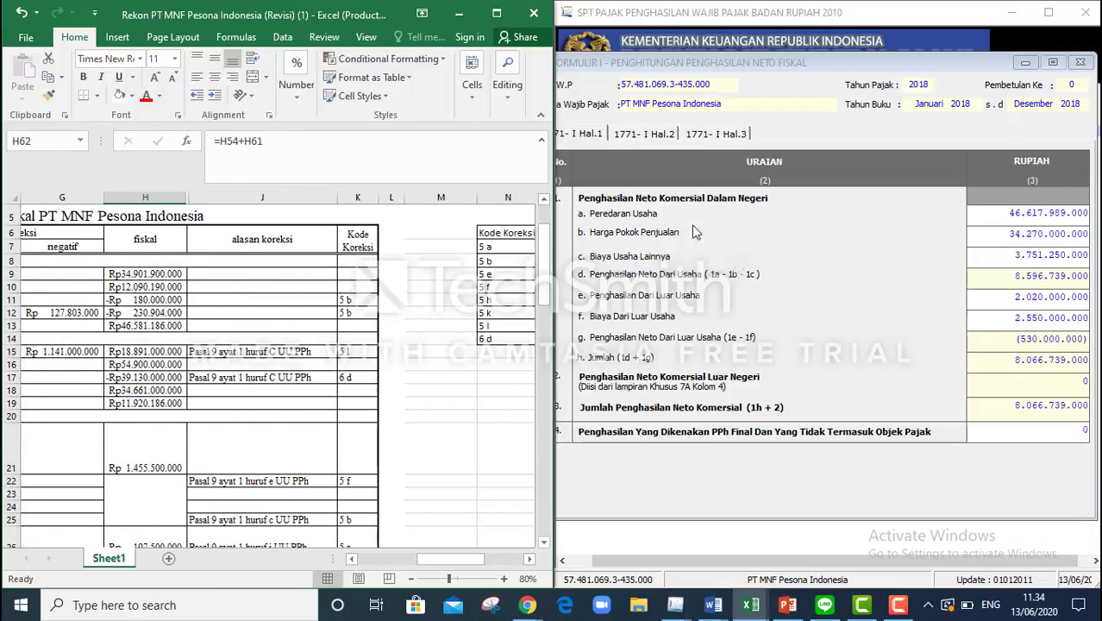
click(639, 563)
right_click(634, 562)
click(1054, 432)
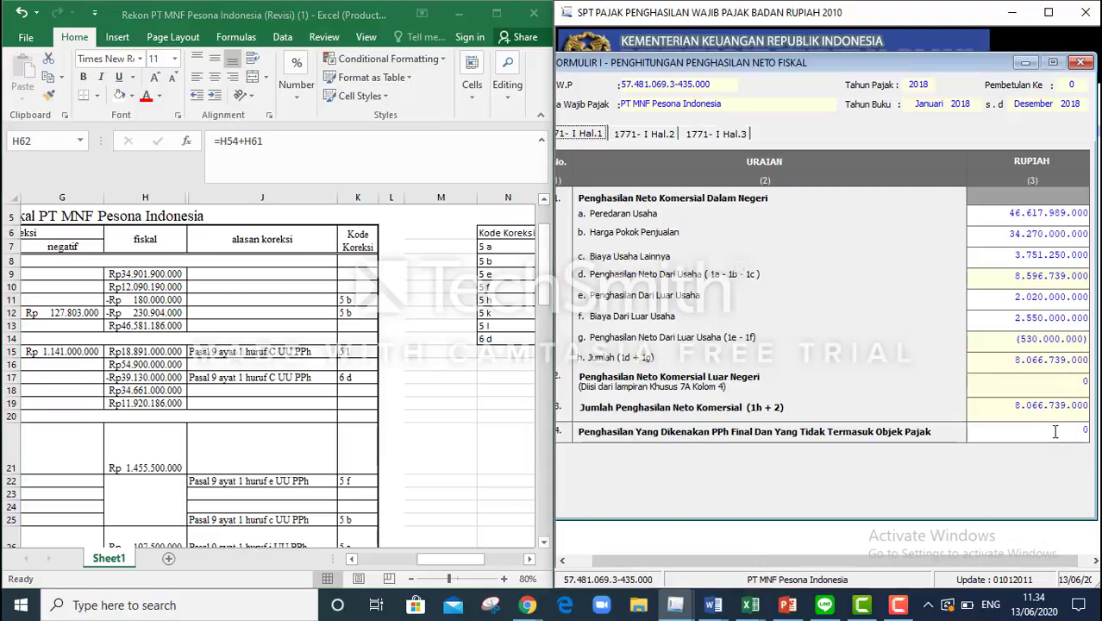
text(7)
text(70.)
text(000.000)
key(Return)
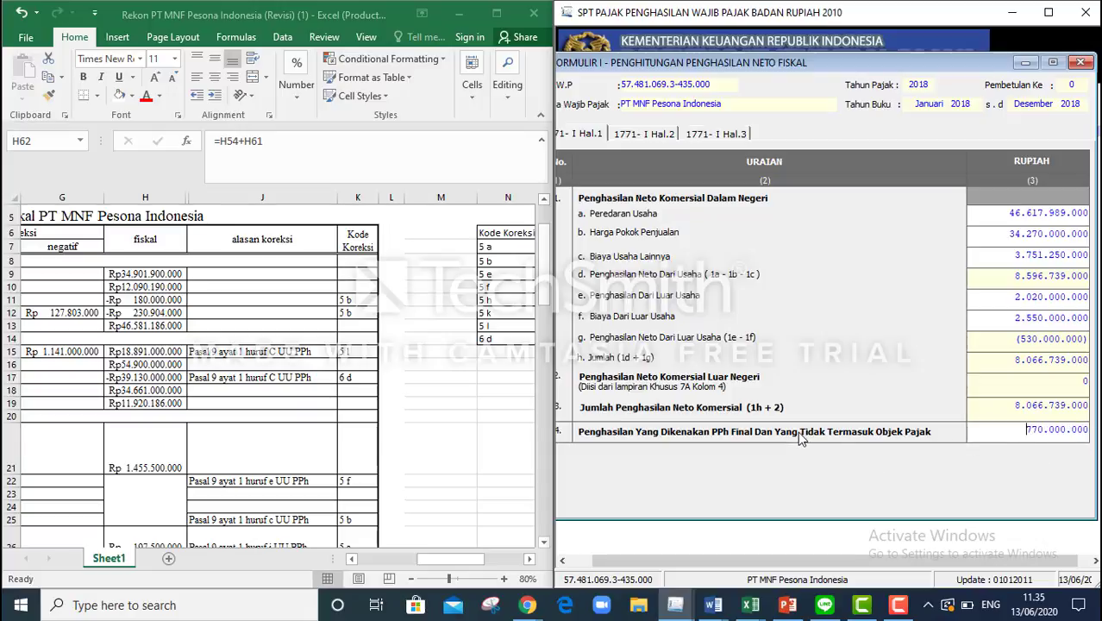
Show the workbook's Kode Koreksi summary beside the form's Penyesuaian Fiskal Positif page and enter 354.152.000 for item 5a.
click(640, 134)
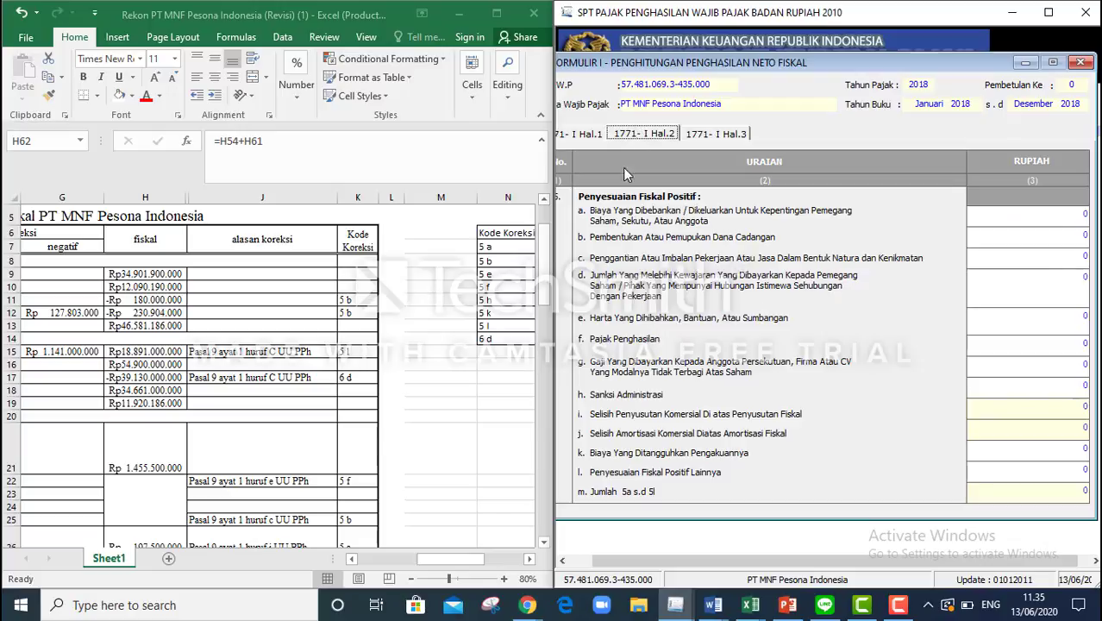
click(450, 558)
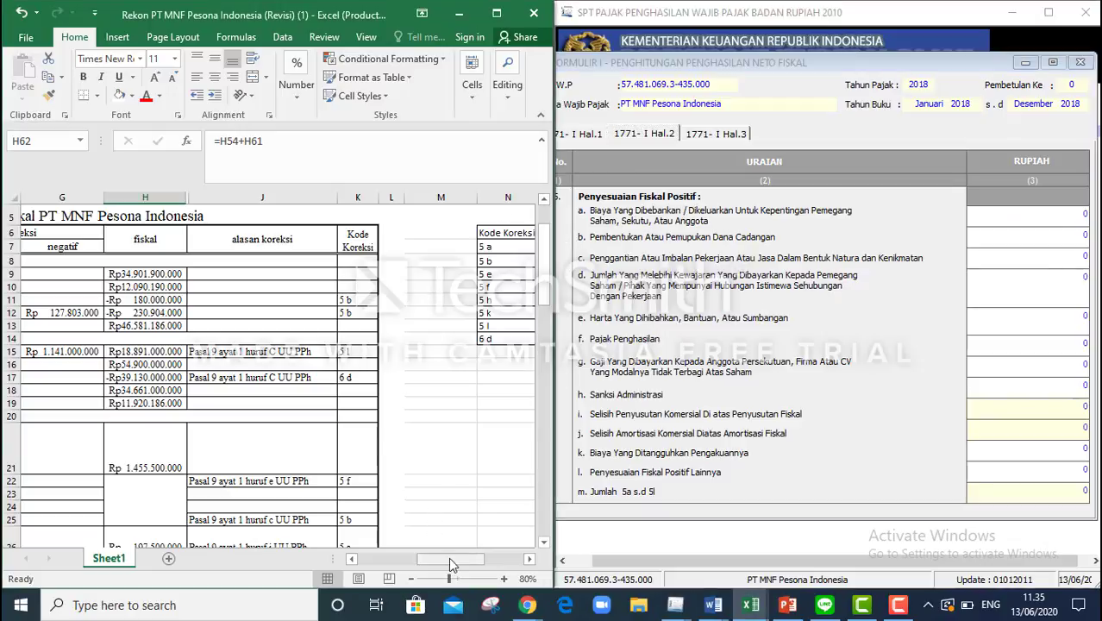
drag(446, 560, 482, 561)
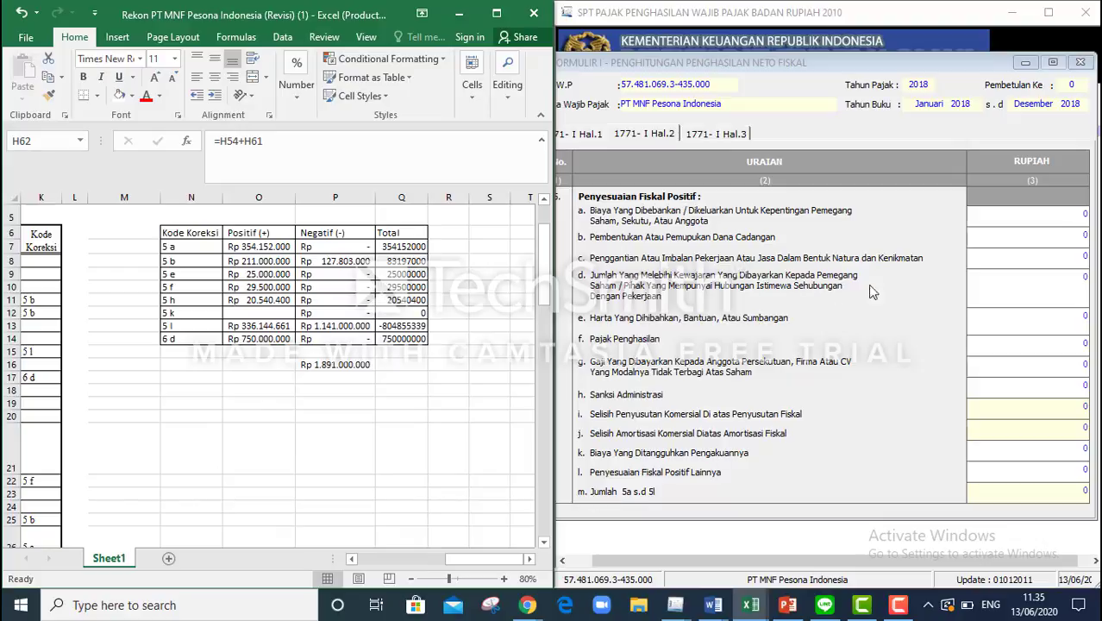
click(1013, 237)
click(1083, 213)
key(BackSpace)
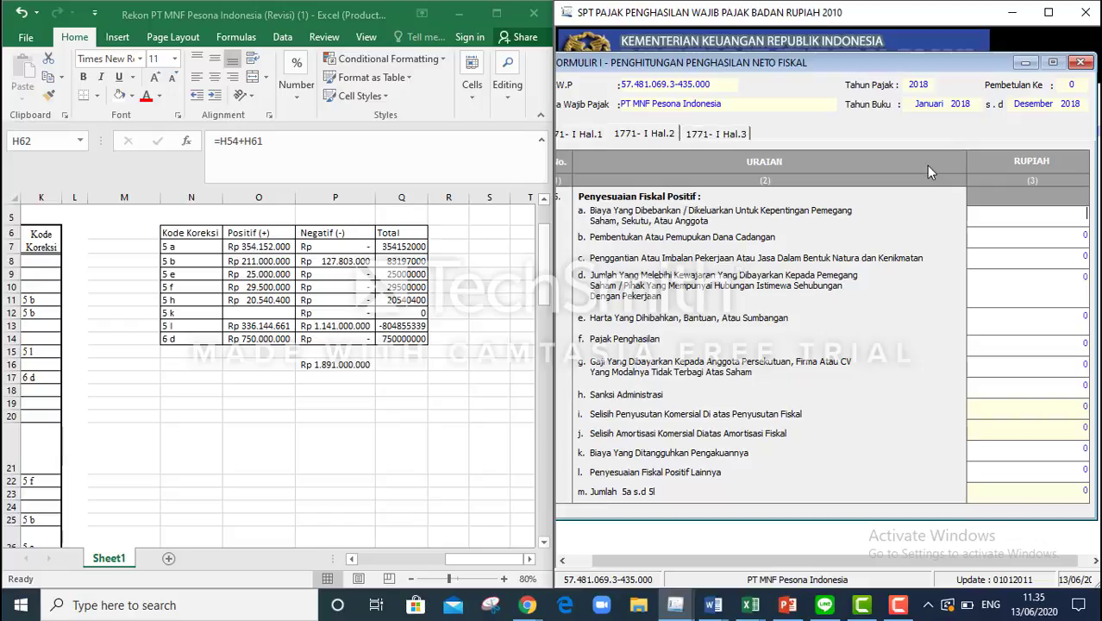
text(354152000)
key(Tab)
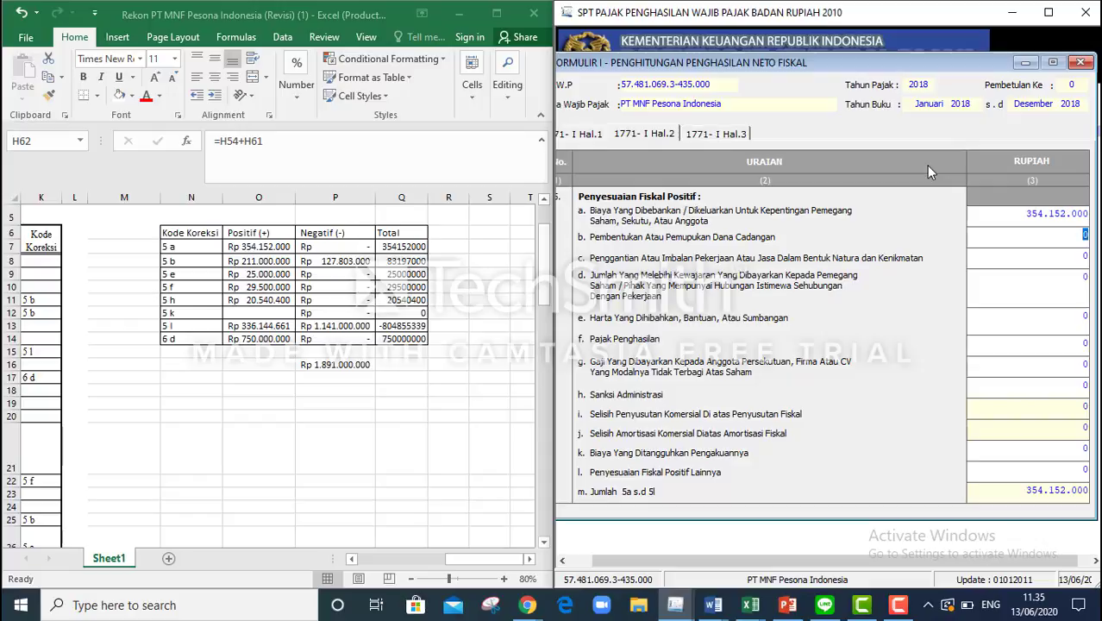
Enter 211.000.000 for item b, the reserve fund line, under Penyesuaian Fiskal Positif.
text(211000000)
key(Tab)
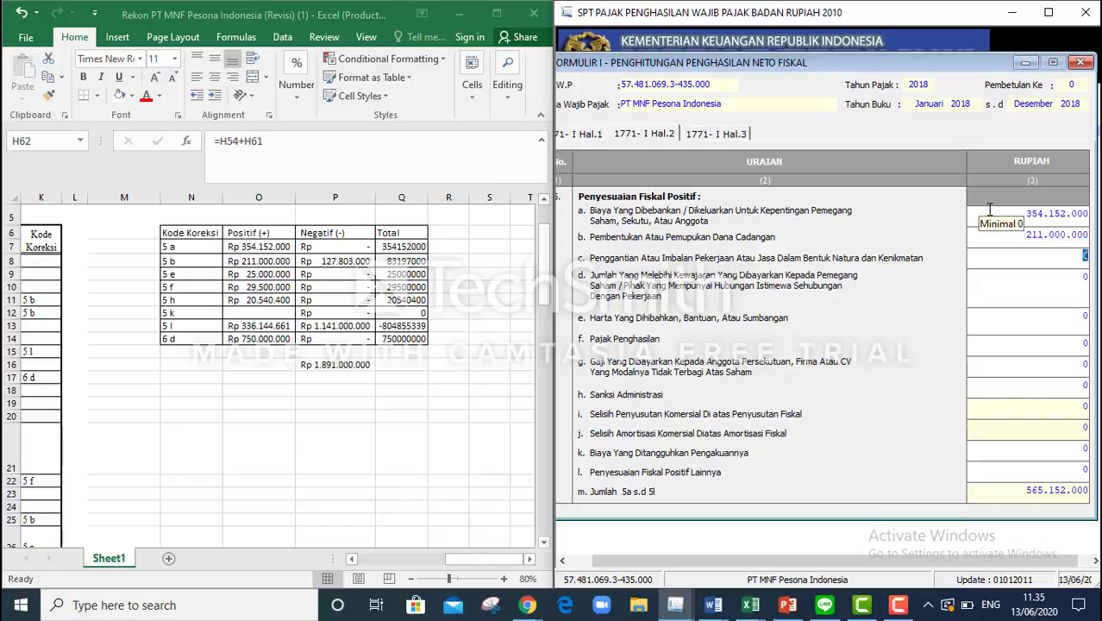
click(1017, 215)
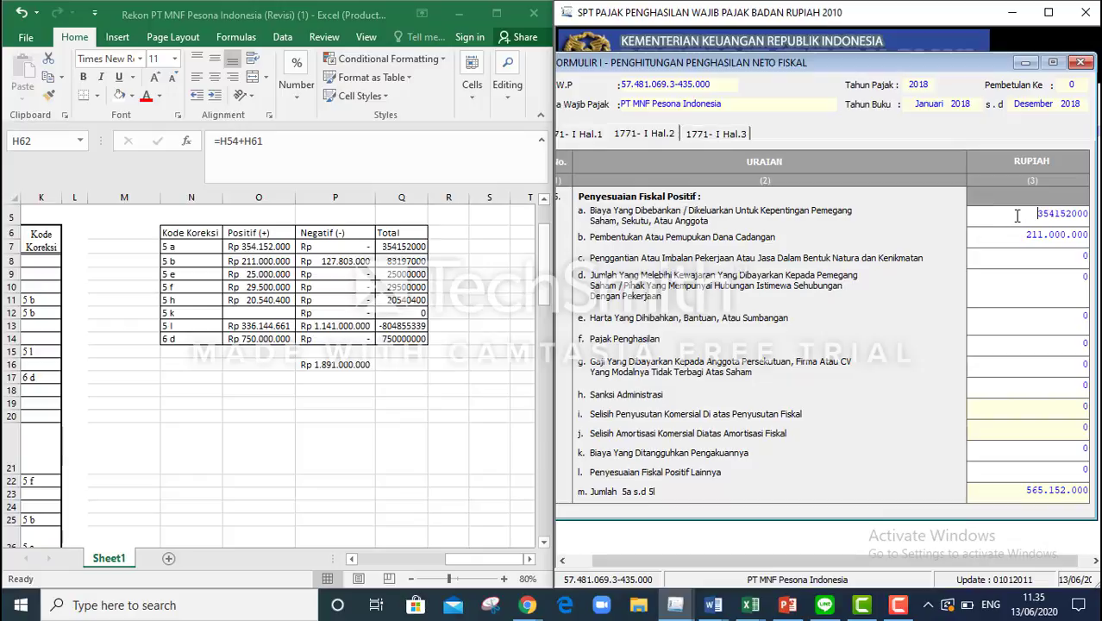
drag(1026, 213, 1086, 214)
click(999, 235)
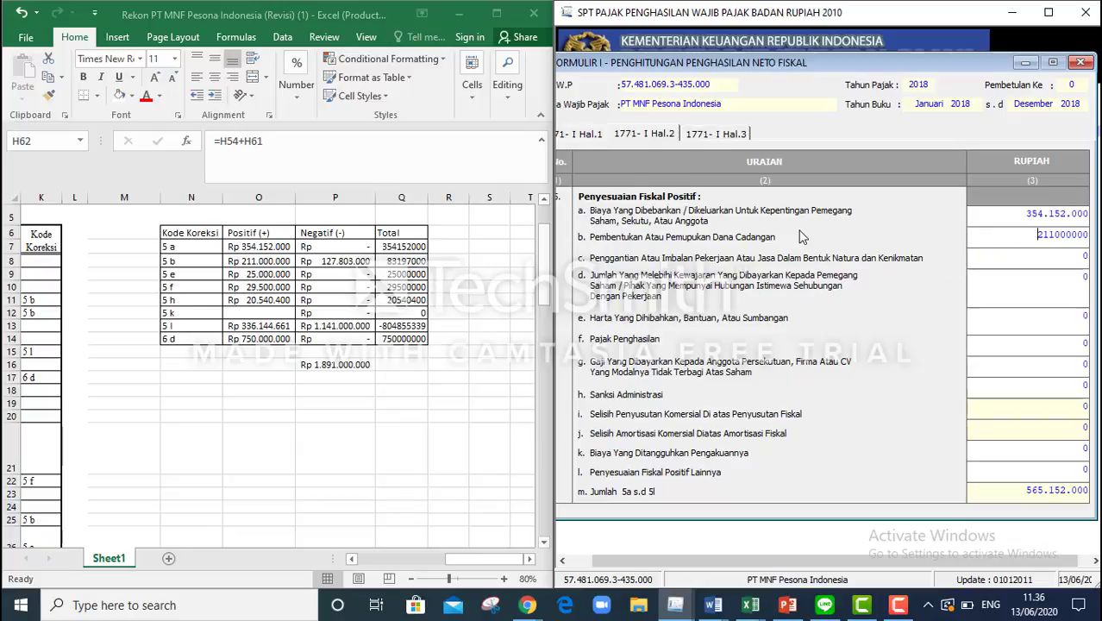
key(Tab)
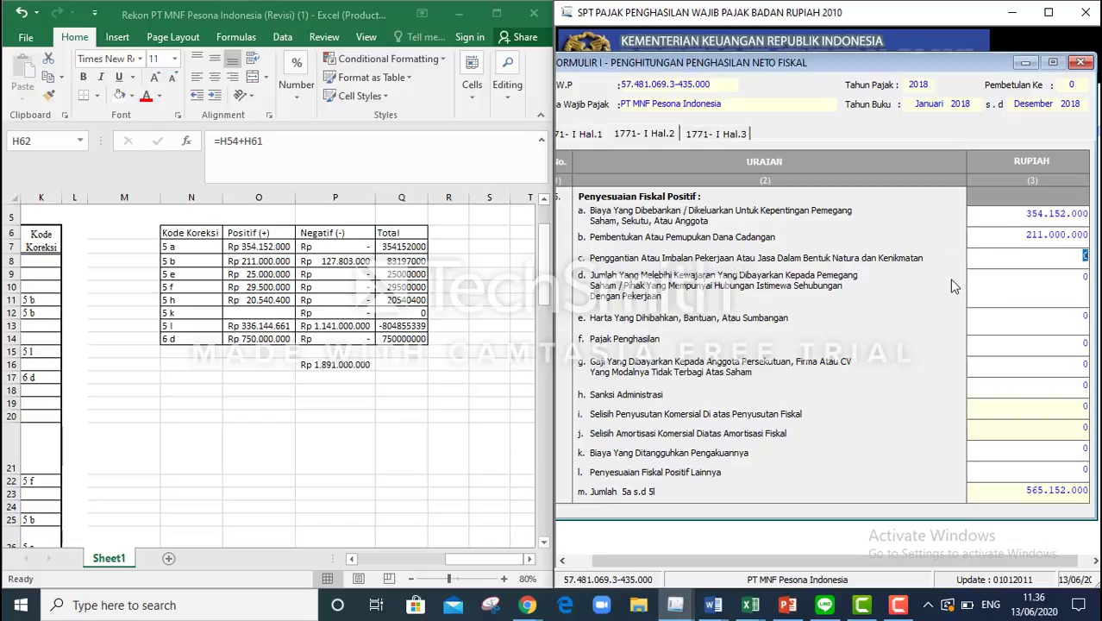
Enter 25.000.000 for item e, Harta Yang Dihibahkan, Bantuan, Atau Sumbangan, and 29.500.000 for item f, Pajak Penghasilan.
double_click(1082, 319)
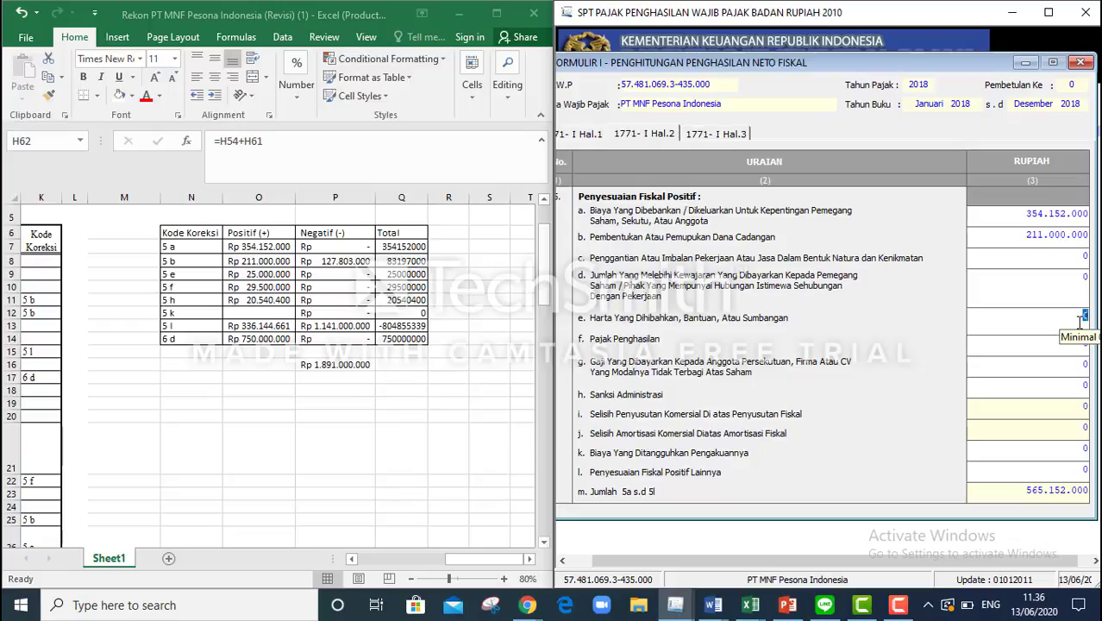
text(25000000)
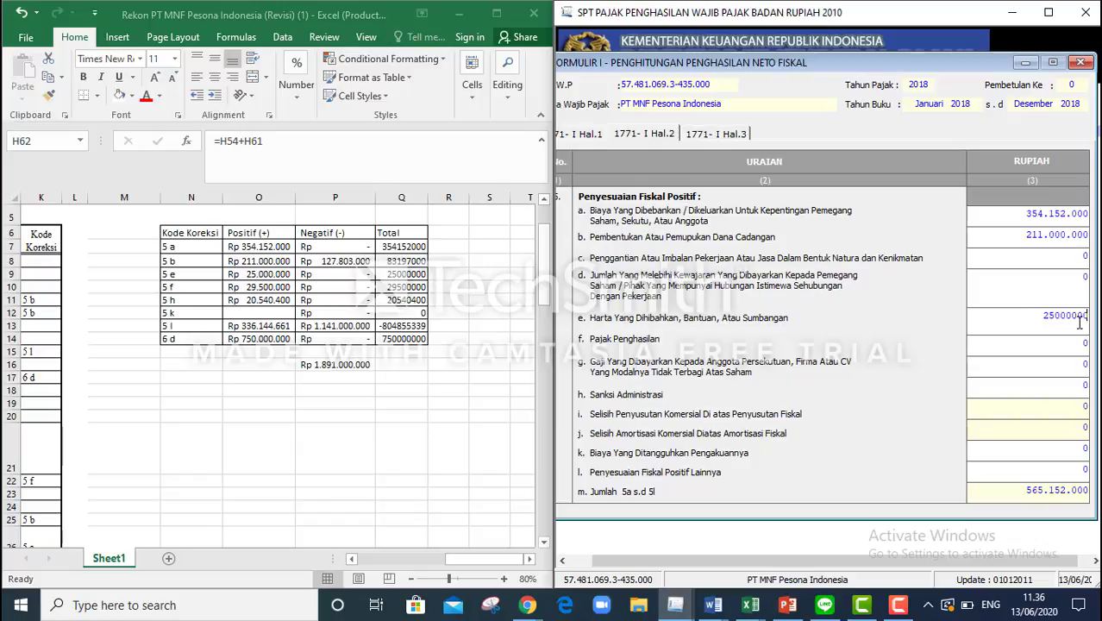
key(Tab)
text(29.50)
text(0.000)
key(Tab)
Enter 20.540.400 for item h, Sanksi Administrasi, and 336.144.661 for item l, Penyesuaian Fiskal Positif Lainnya.
key(Tab)
text(20540400)
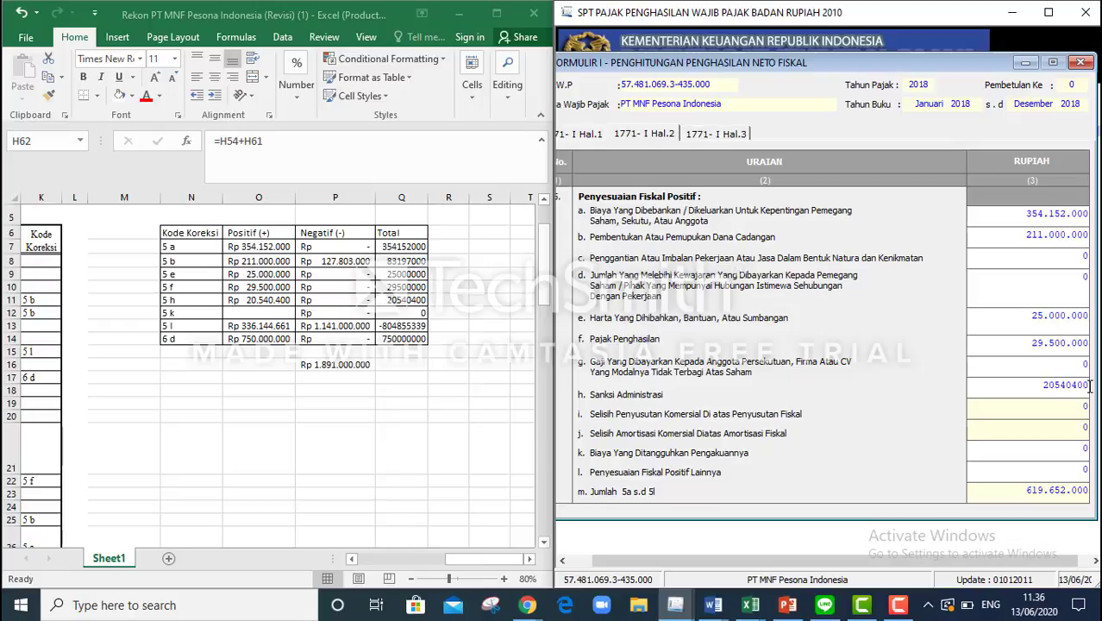
key(Tab)
key(Tab)
text(336144661)
key(Tab)
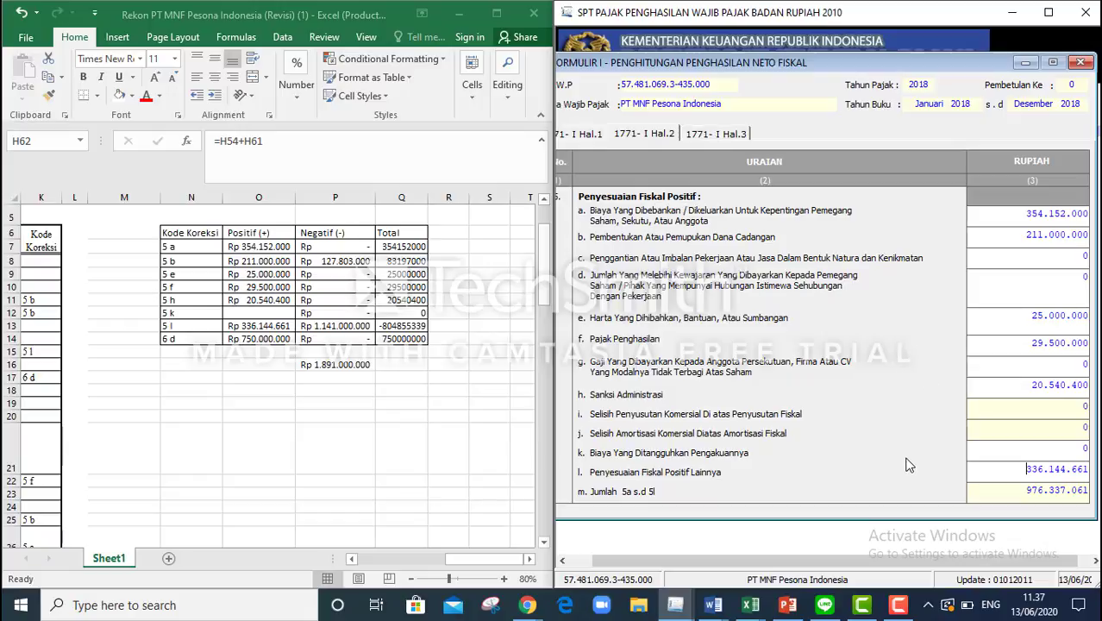
click(902, 601)
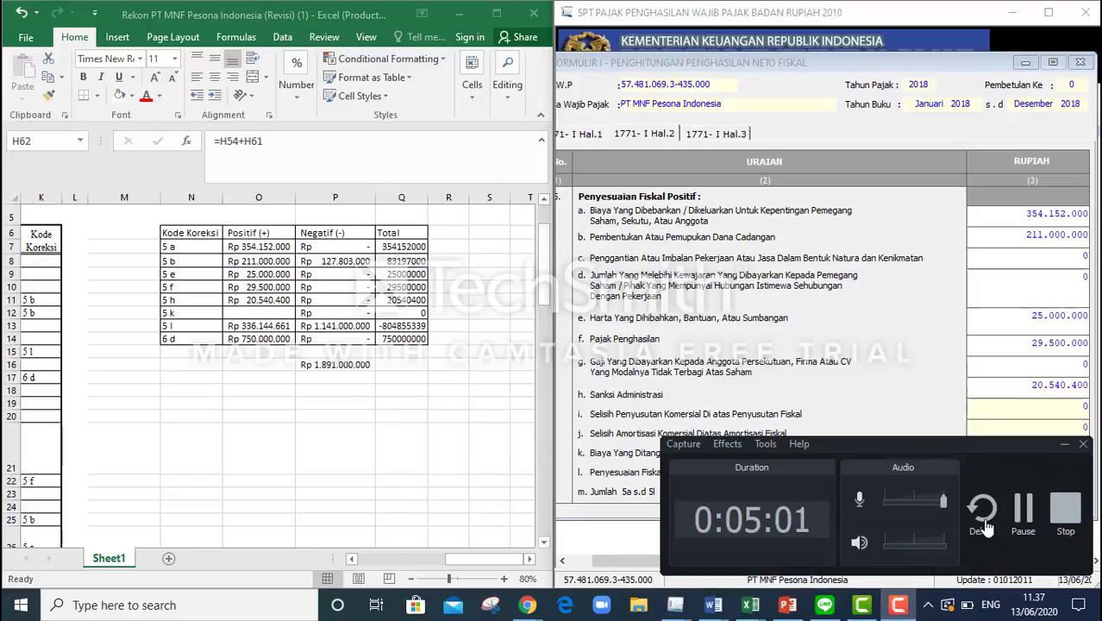
click(1020, 511)
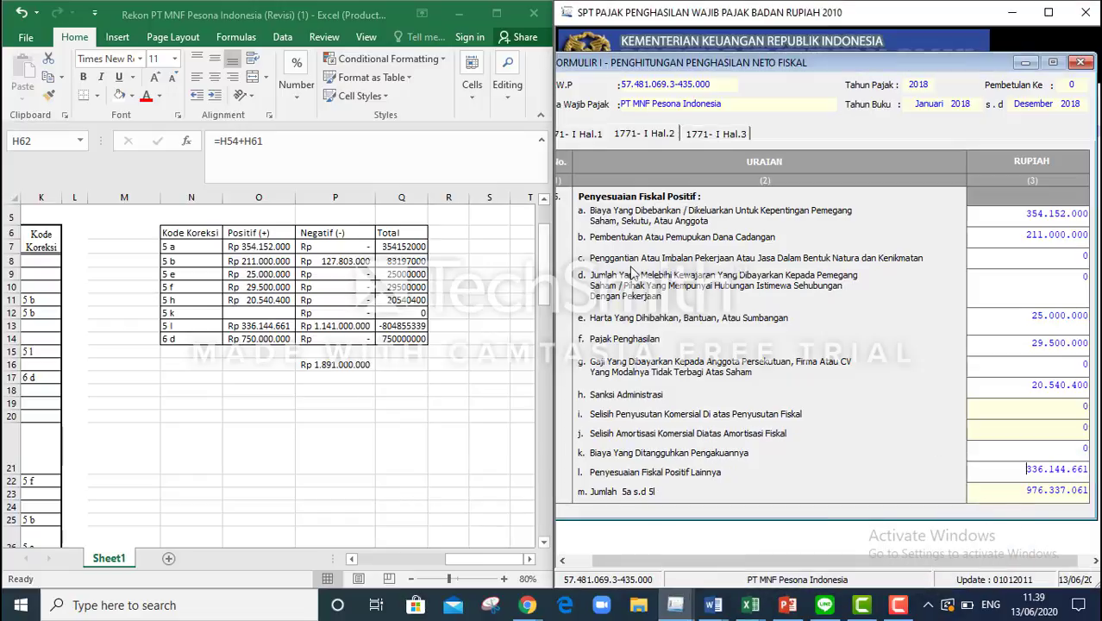
Enter 750.000.000 as item d, Penyesuaian Fiskal Negatif Lainnya, on the form's third page.
click(705, 137)
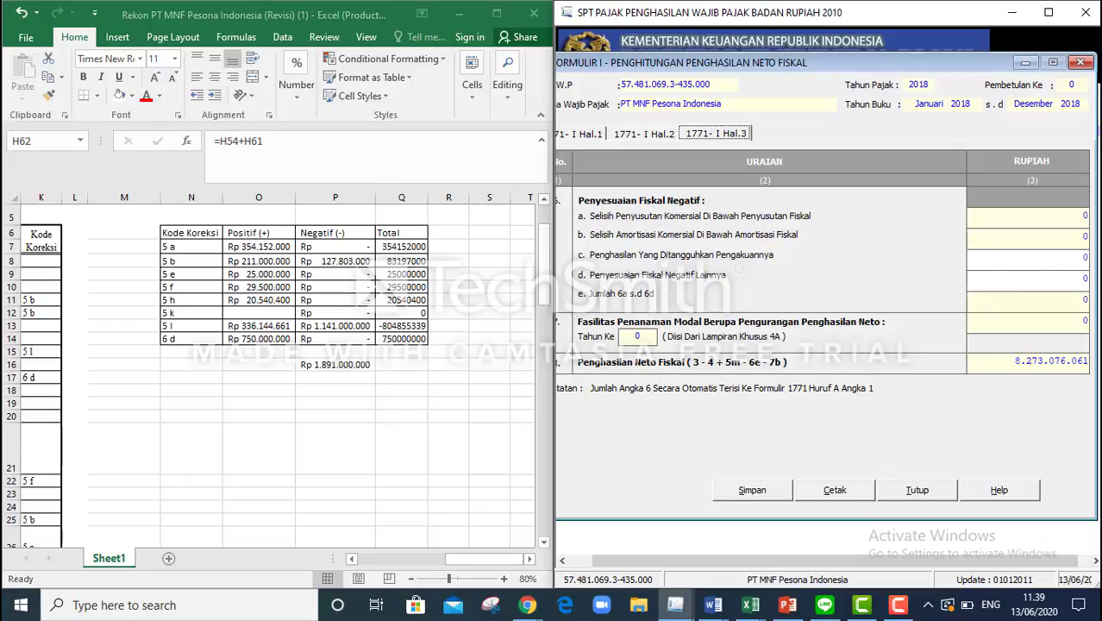
click(1083, 278)
text(1)
text(50000)
text(000)
key(Return)
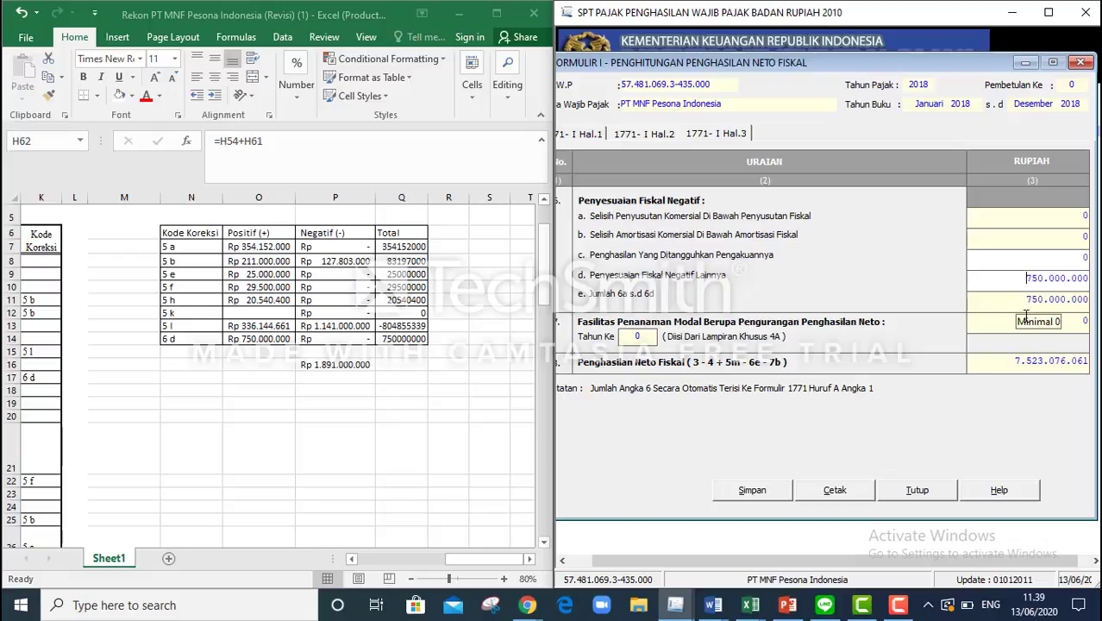
right_click(1038, 364)
key(Escape)
click(1025, 359)
right_click(1025, 368)
key(Escape)
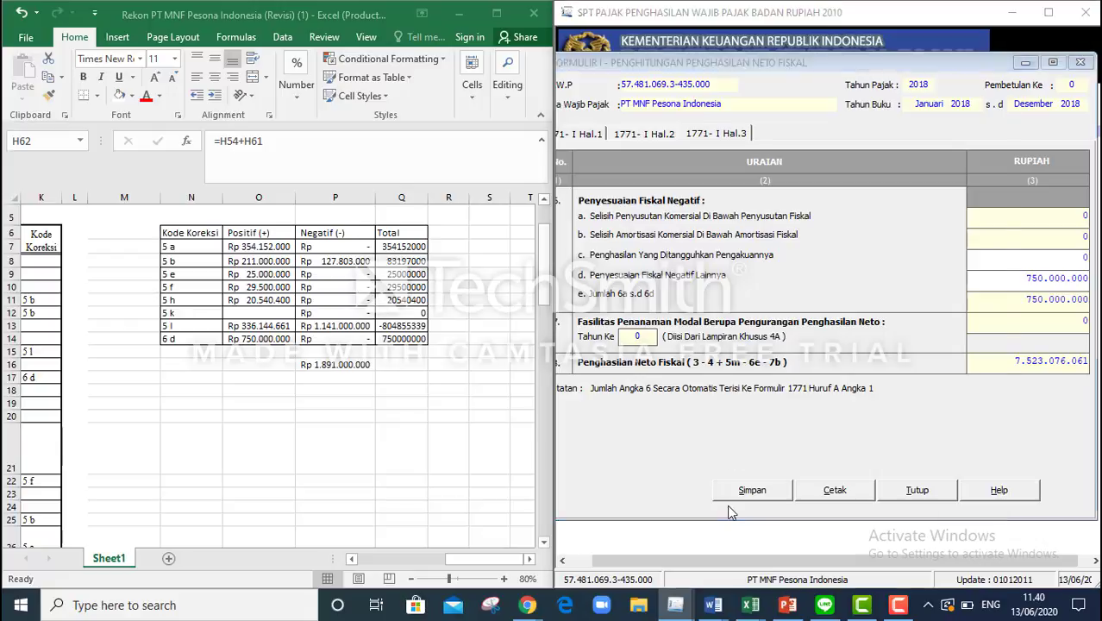
key(alt+Tab)
key(alt+Tab)
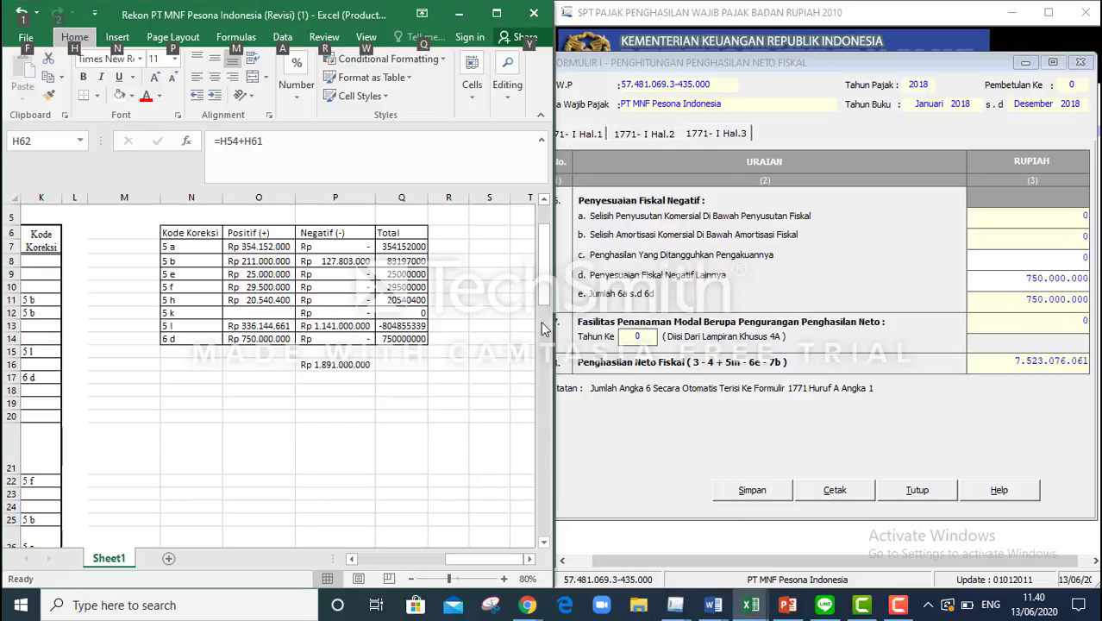
drag(542, 293, 543, 279)
click(850, 413)
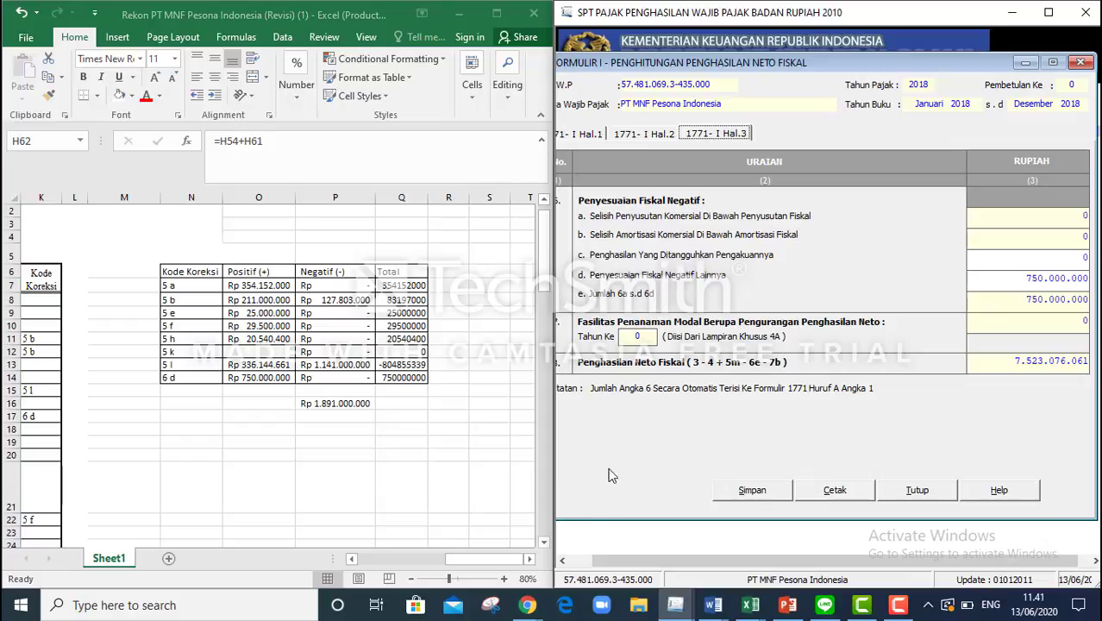
Save the Formulir 1771-I data and minimize the form within a maximized eSPT window.
click(748, 493)
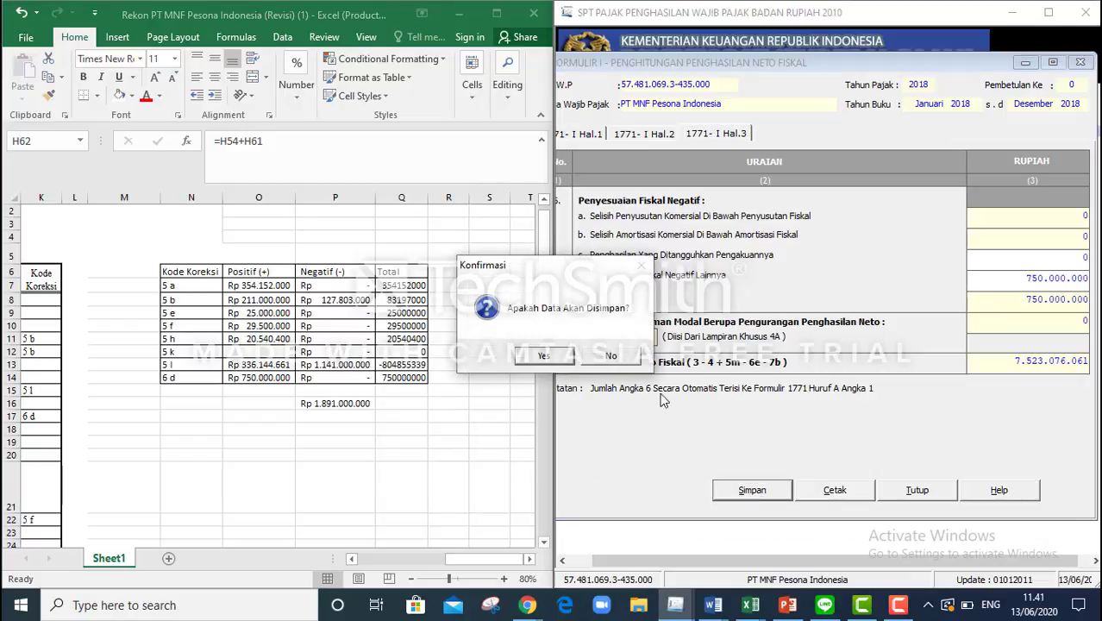
click(529, 356)
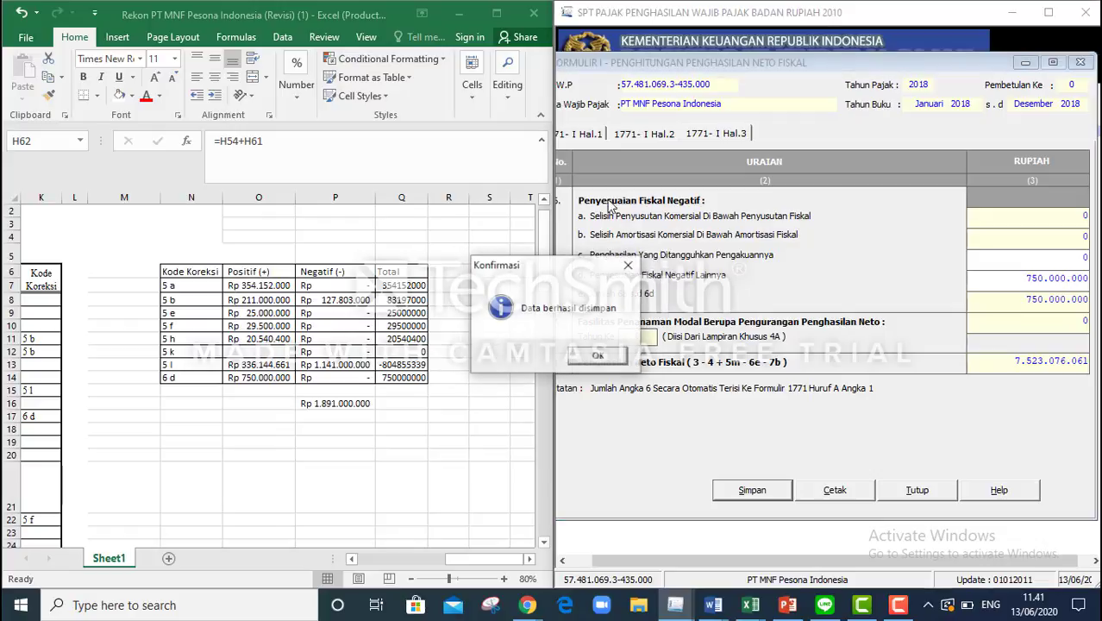
click(594, 357)
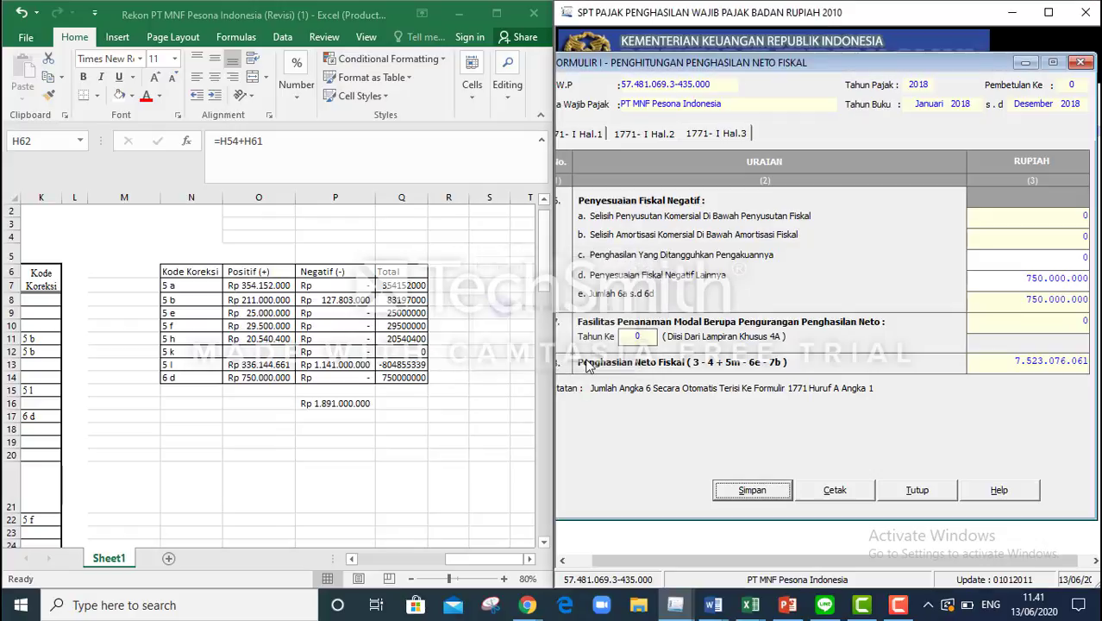
click(1025, 62)
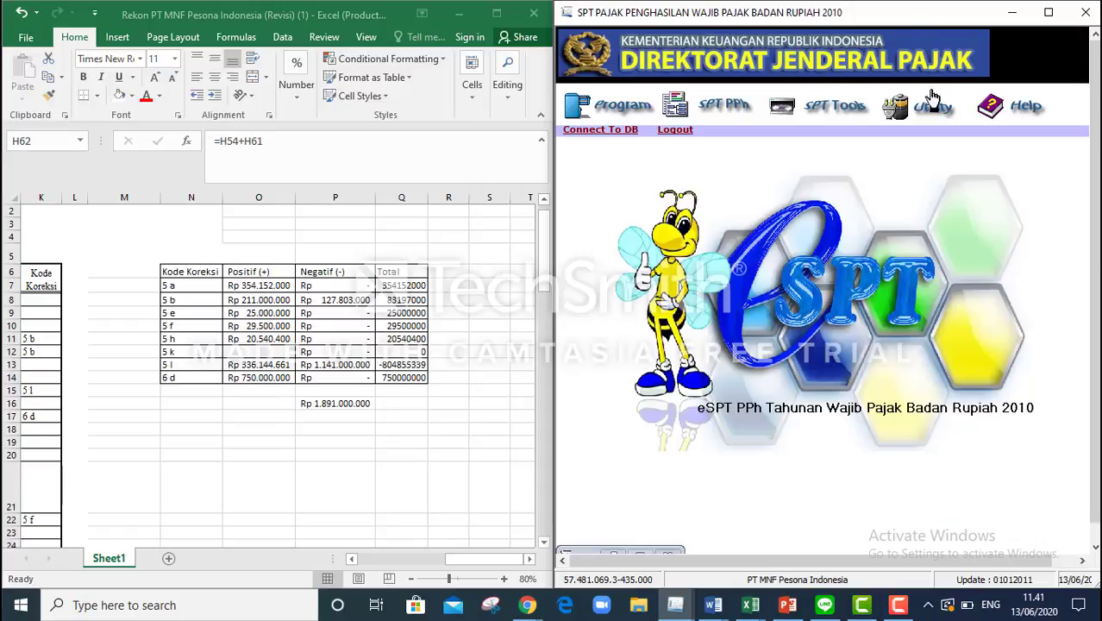
click(1047, 11)
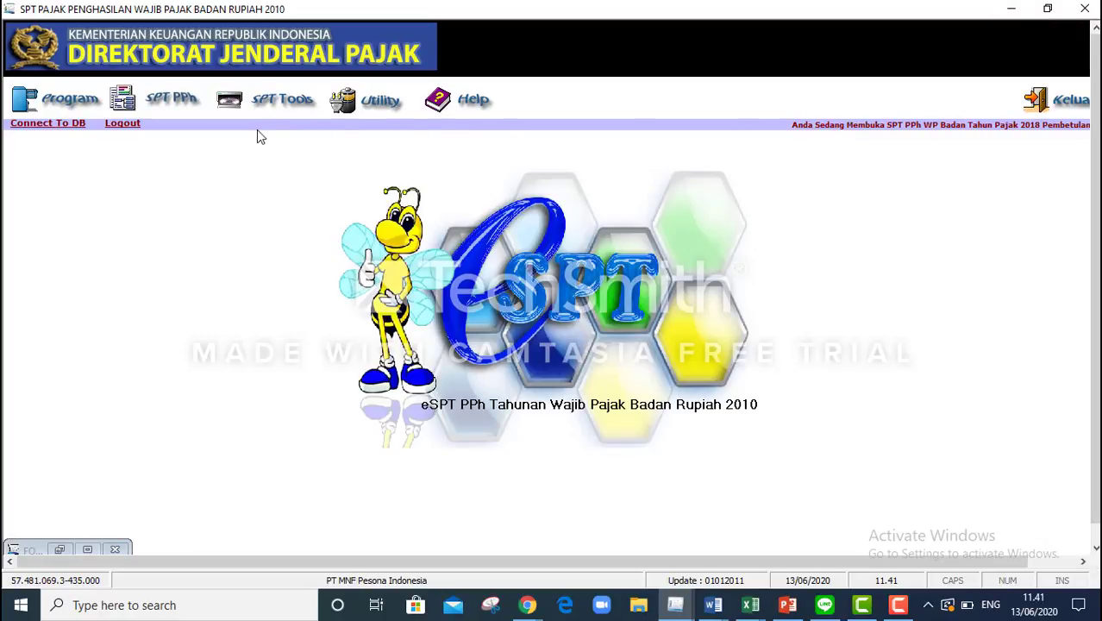
Try to open another attachment form of the return while Formulir 1771-I is still minimized.
mouse_move(198, 104)
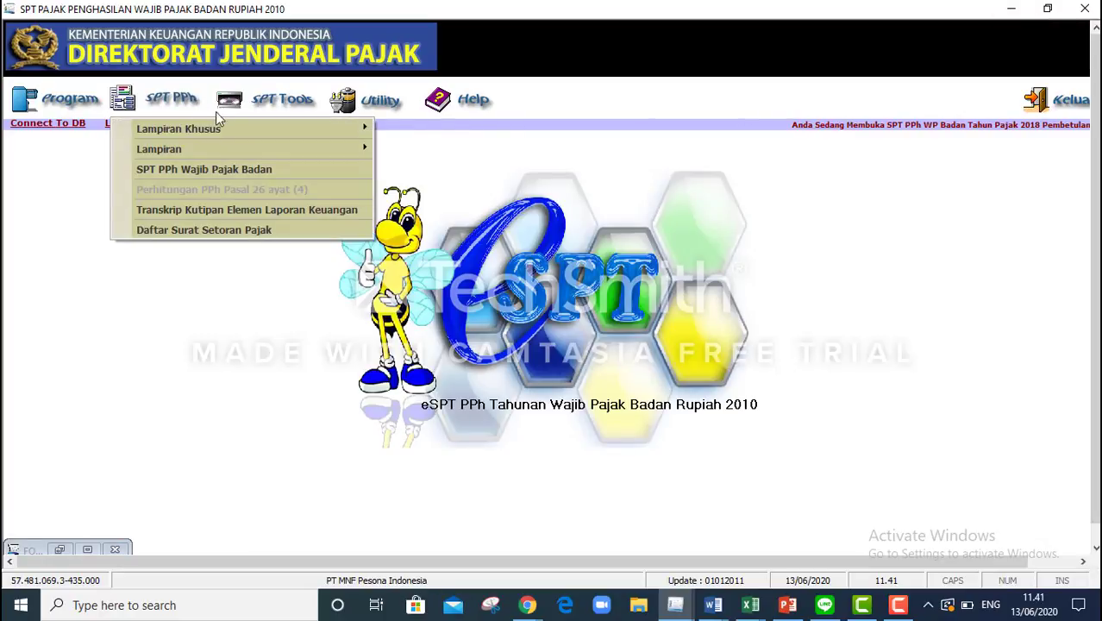
mouse_move(221, 121)
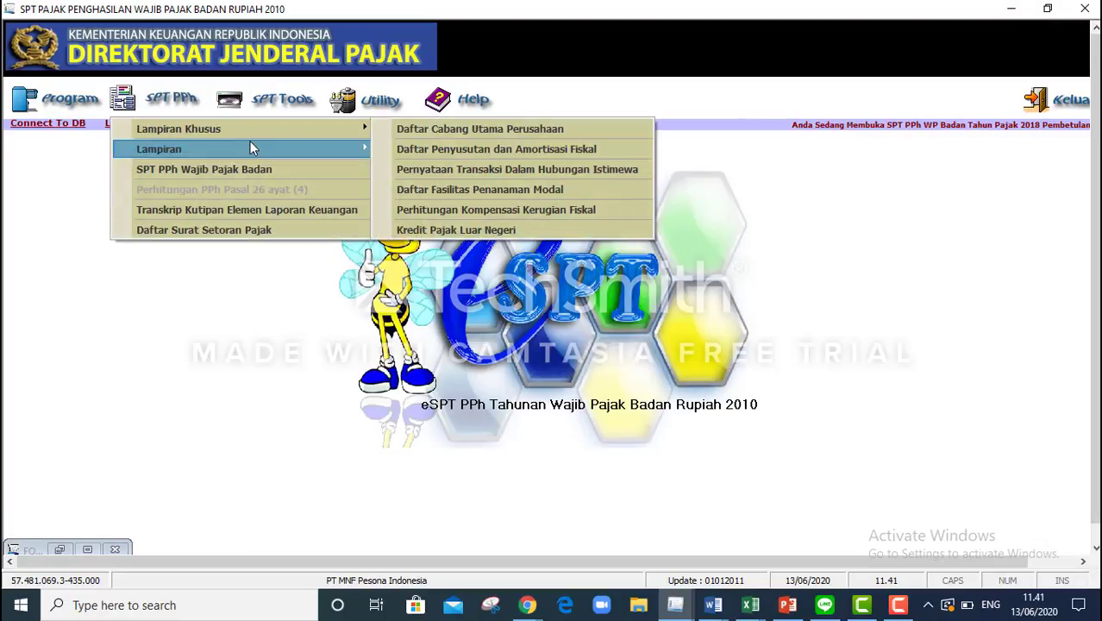
mouse_move(250, 146)
click(412, 151)
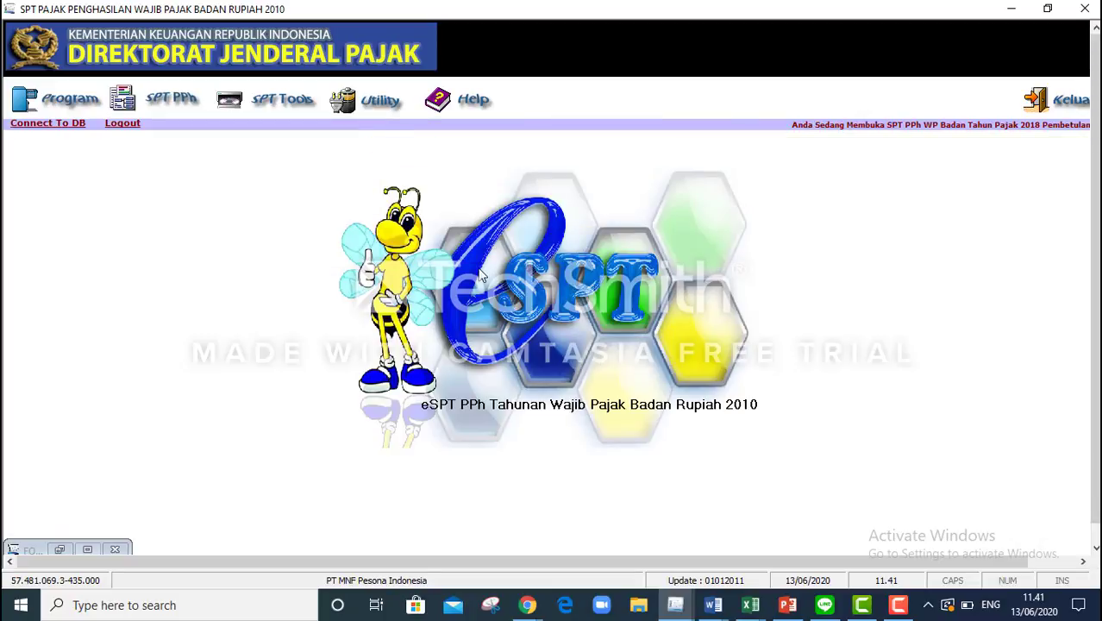
click(91, 547)
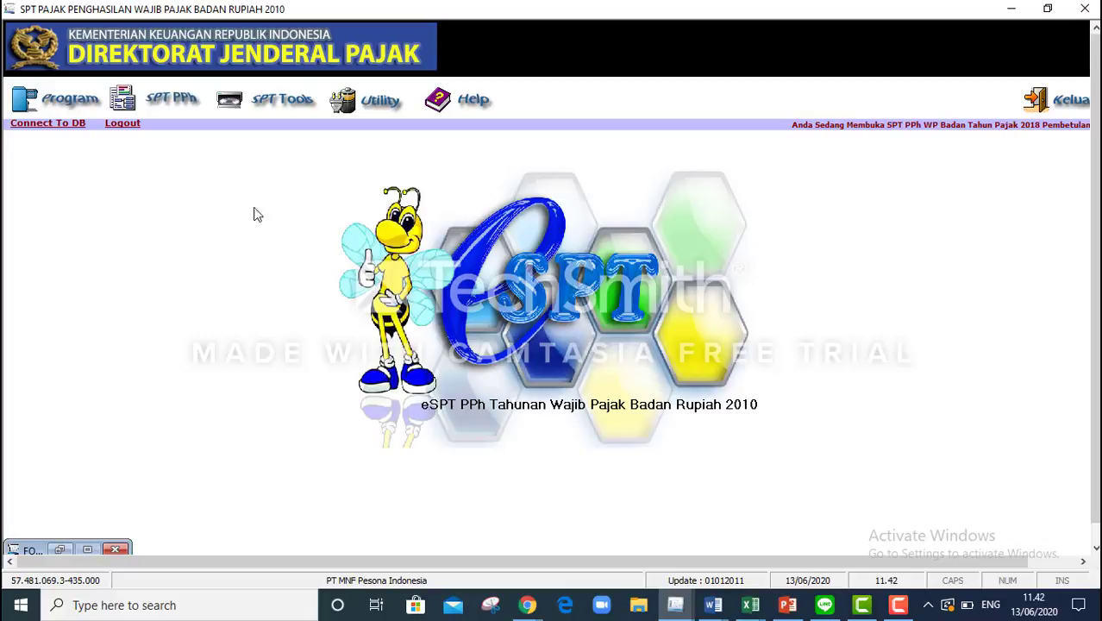
mouse_move(155, 100)
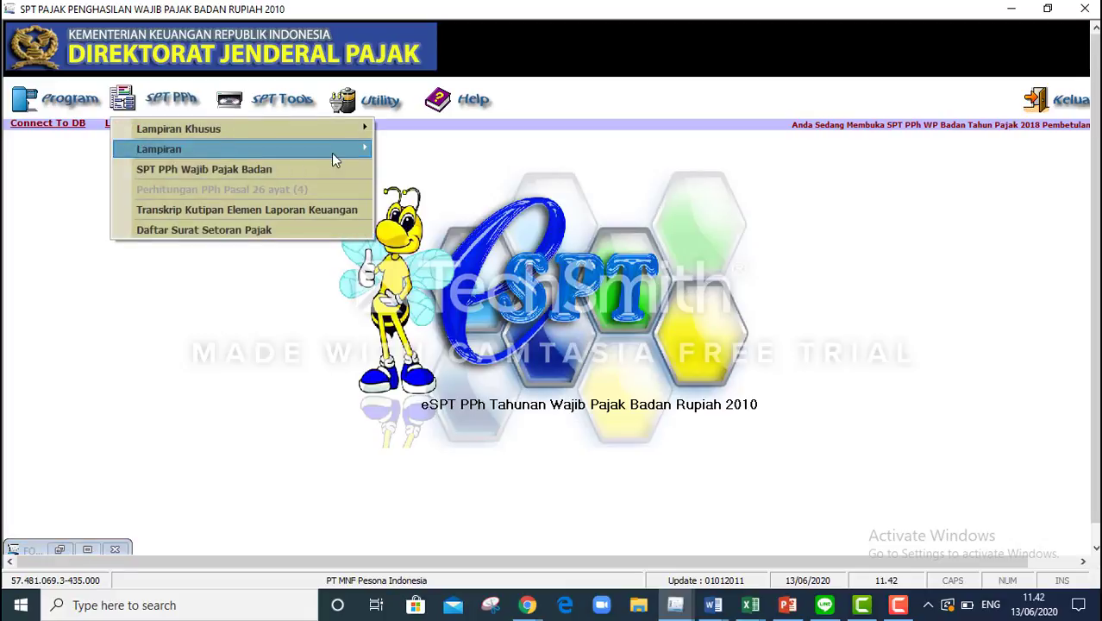
mouse_move(325, 148)
click(485, 152)
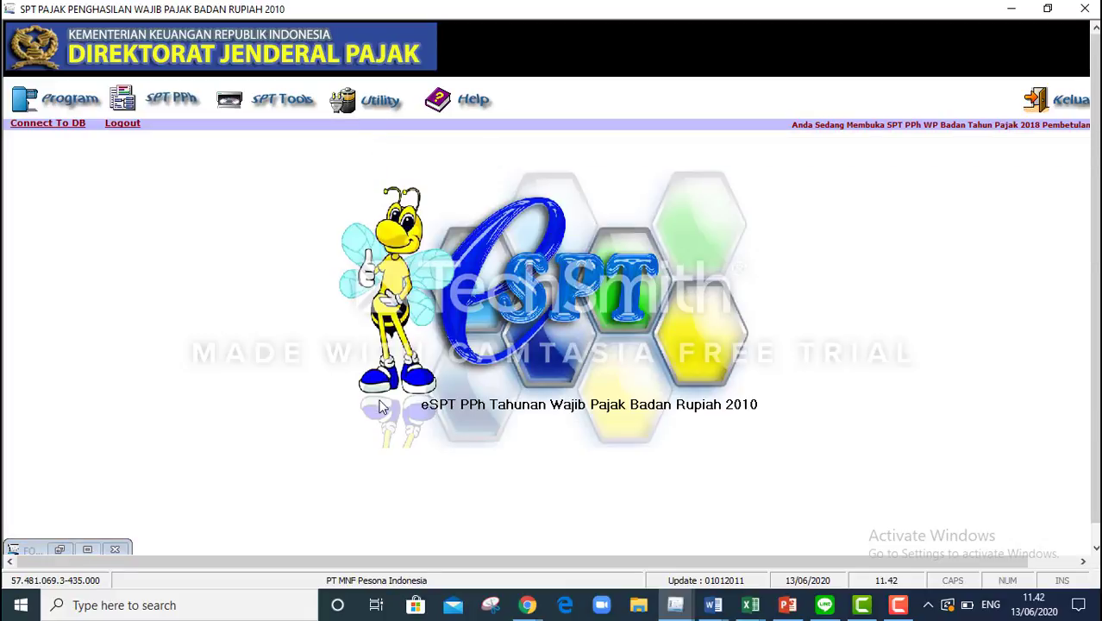
Close the minimized Formulir 1771-I and save its data.
click(115, 549)
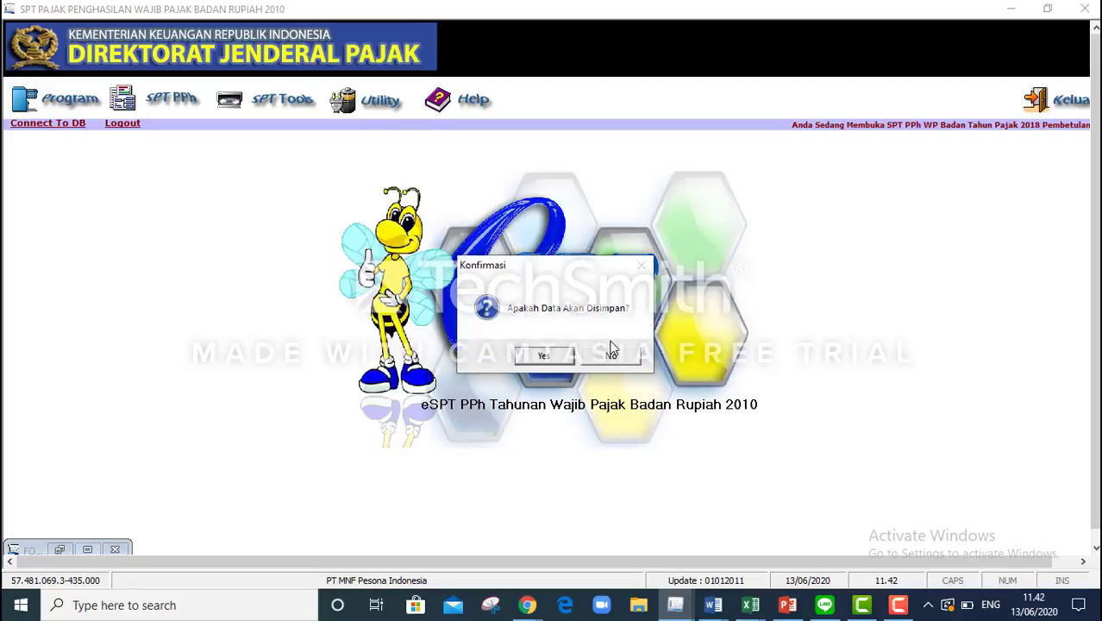
click(569, 359)
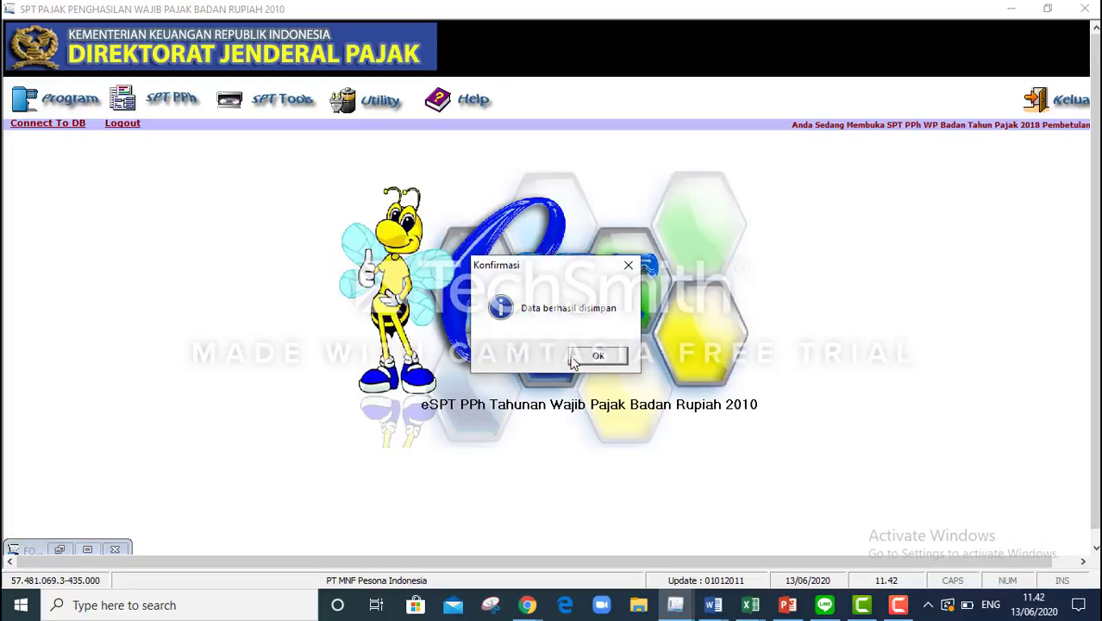
click(587, 357)
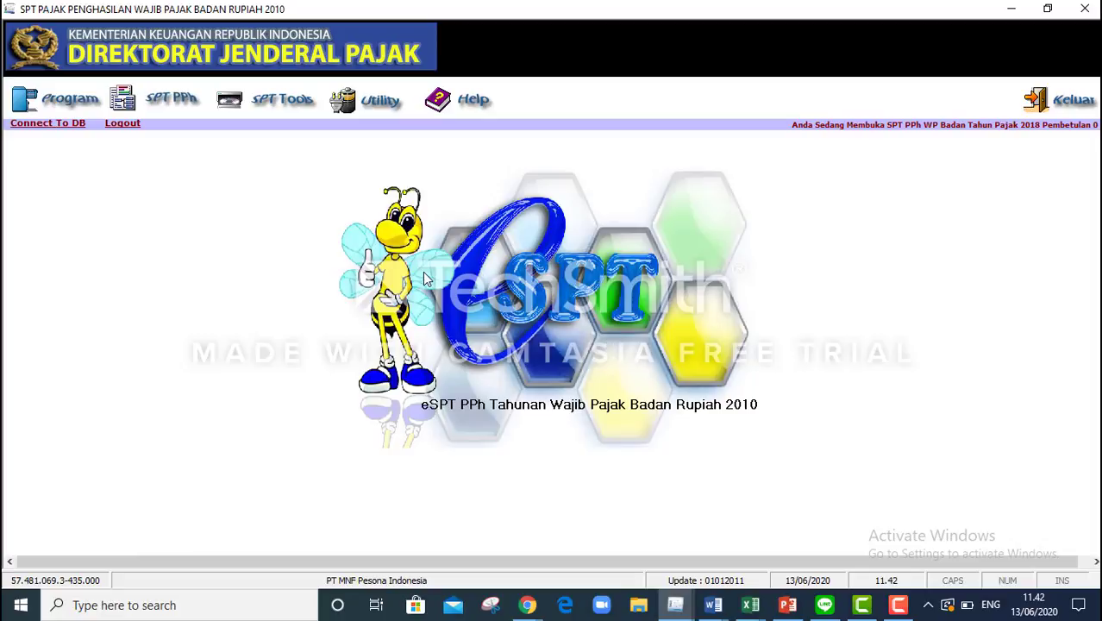